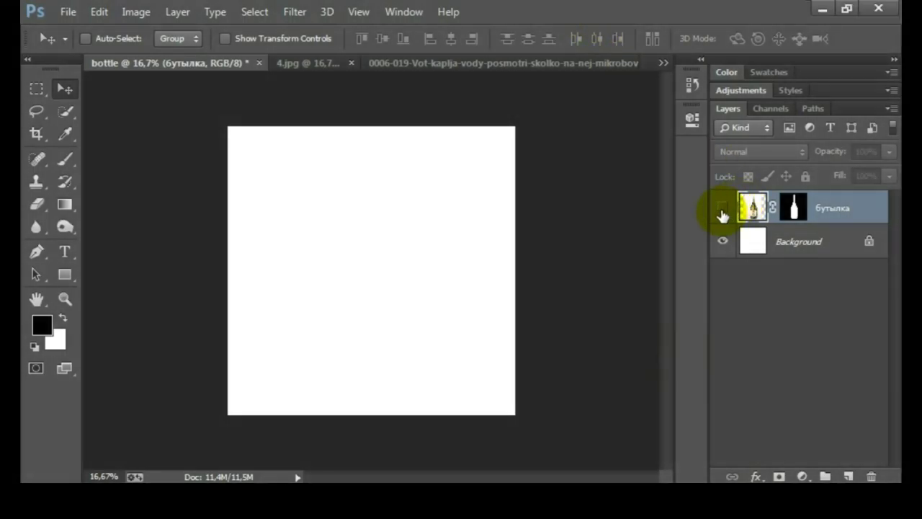
Step: Add a reversed radial Gradient Fill layer above Background, scaled to about 322%
{"action": "left_click", "coordinate": [794, 250]}
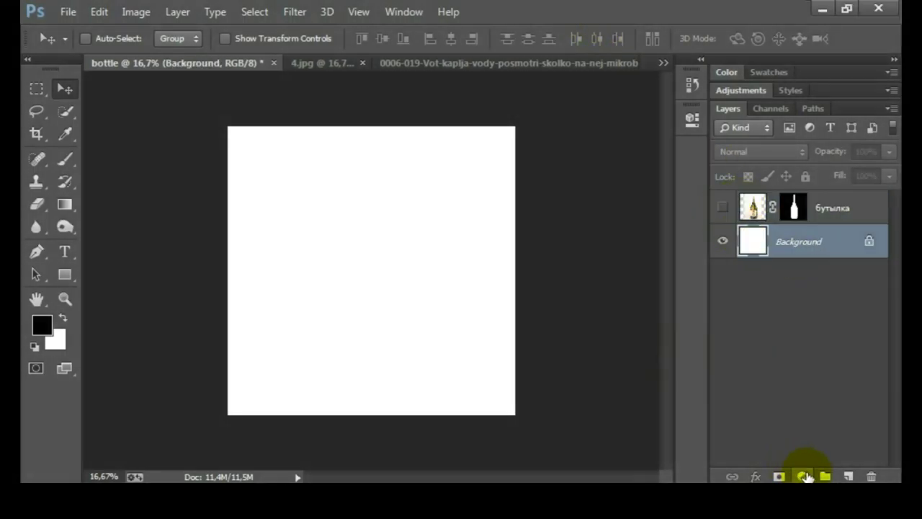
{"action": "left_click", "coordinate": [804, 476]}
{"action": "left_click", "coordinate": [779, 115]}
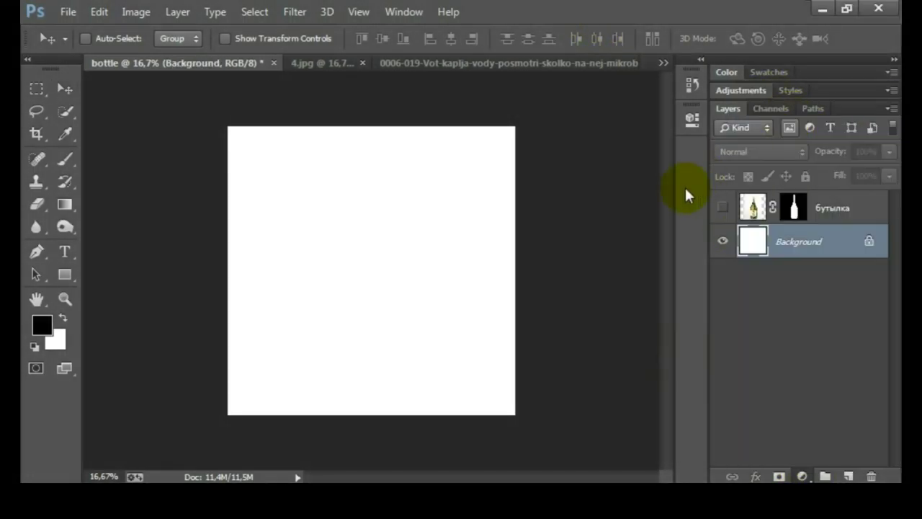
{"action": "left_click", "coordinate": [479, 134]}
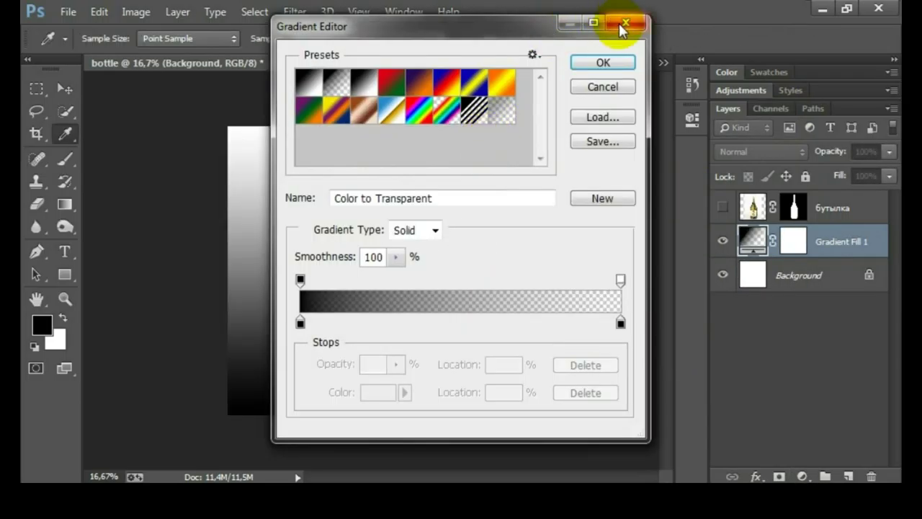
{"action": "left_click", "coordinate": [625, 22]}
{"action": "left_click", "coordinate": [450, 163]}
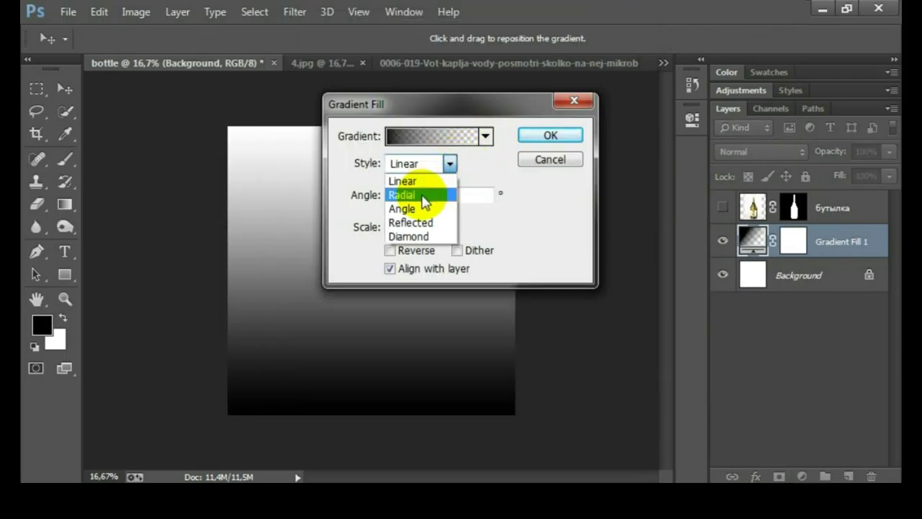
{"action": "left_click", "coordinate": [410, 197]}
{"action": "left_click", "coordinate": [390, 250]}
{"action": "left_click_drag", "start_coordinate": [363, 227], "coordinate": [514, 237]}
{"action": "left_click_drag", "start_coordinate": [359, 229], "coordinate": [377, 229]}
{"action": "left_click", "coordinate": [550, 136]}
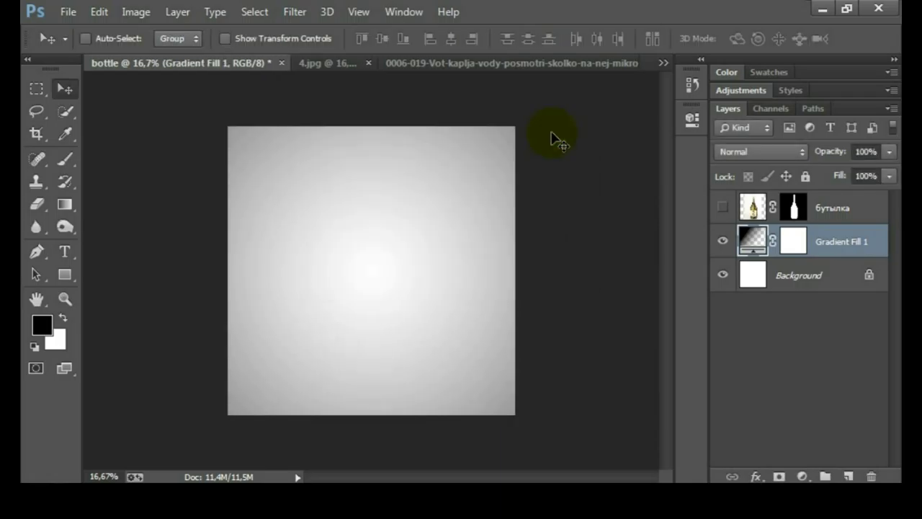
Step: Convert Gradient Fill 1 to a smart object, duplicate it and move the copy down
{"action": "right_click", "coordinate": [818, 245]}
{"action": "left_click", "coordinate": [547, 214]}
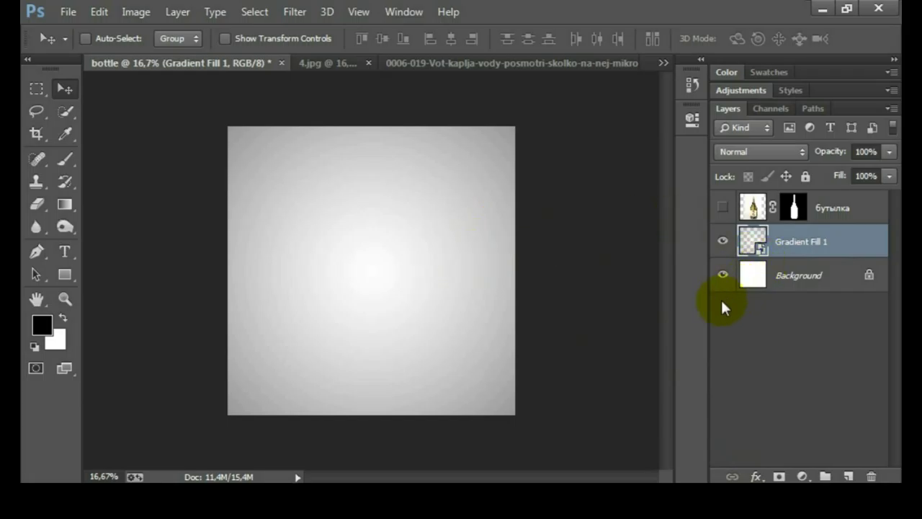
{"action": "key", "text": "ctrl+j"}
{"action": "key", "text": "ctrl+minus"}
{"action": "left_click_drag", "start_coordinate": [401, 257], "coordinate": [381, 379]}
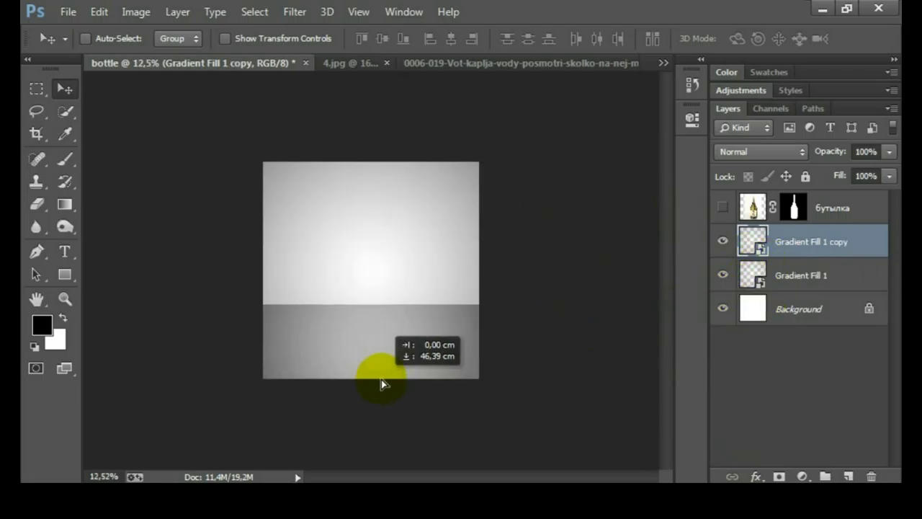
Step: Perspective-transform the gradient copy, spreading its bottom corners wide into a floor
{"action": "key", "text": "ctrl+t"}
{"action": "right_click", "coordinate": [399, 345]}
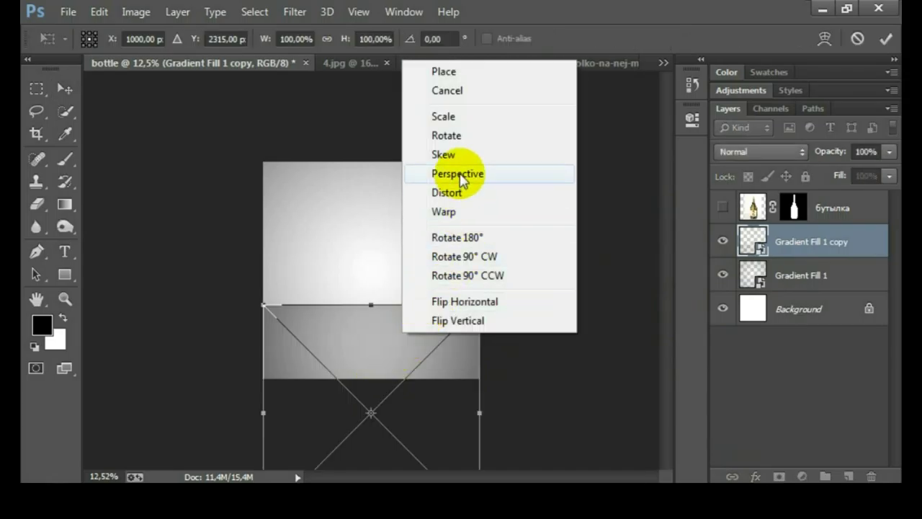
{"action": "left_click", "coordinate": [463, 175]}
{"action": "scroll", "coordinate": [379, 408], "scroll_direction": "down", "scroll_amount": 2}
{"action": "left_click_drag", "start_coordinate": [447, 449], "coordinate": [558, 367]}
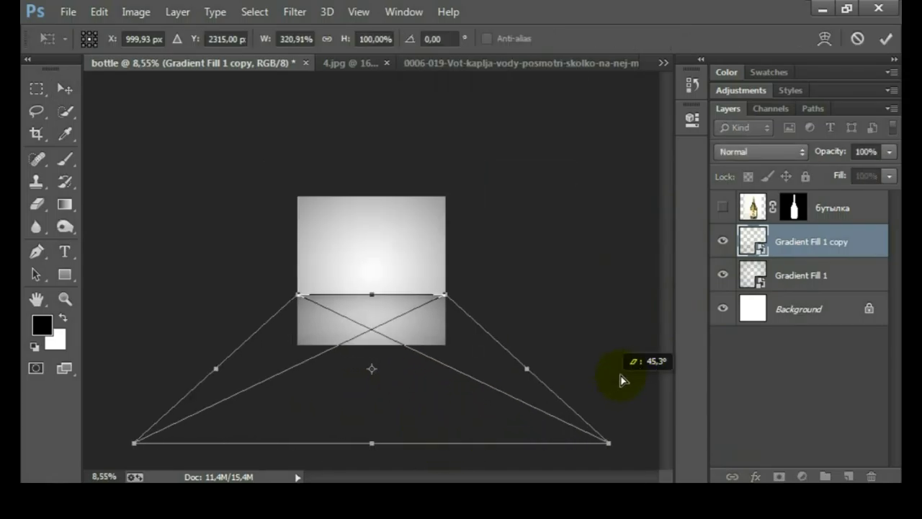
{"action": "left_click_drag", "start_coordinate": [370, 296], "coordinate": [370, 307]}
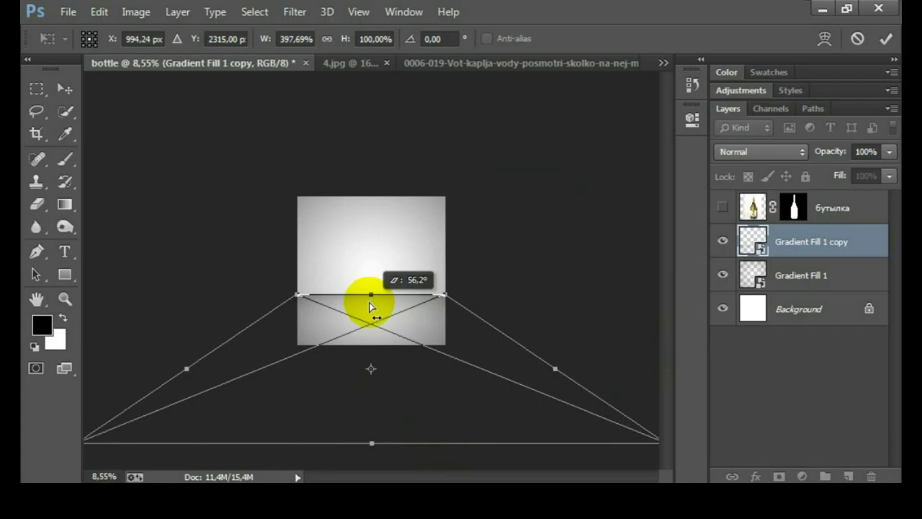
Step: Distort the floor copy's height, commit it, and move it up to meet the back wall
{"action": "right_click", "coordinate": [370, 301]}
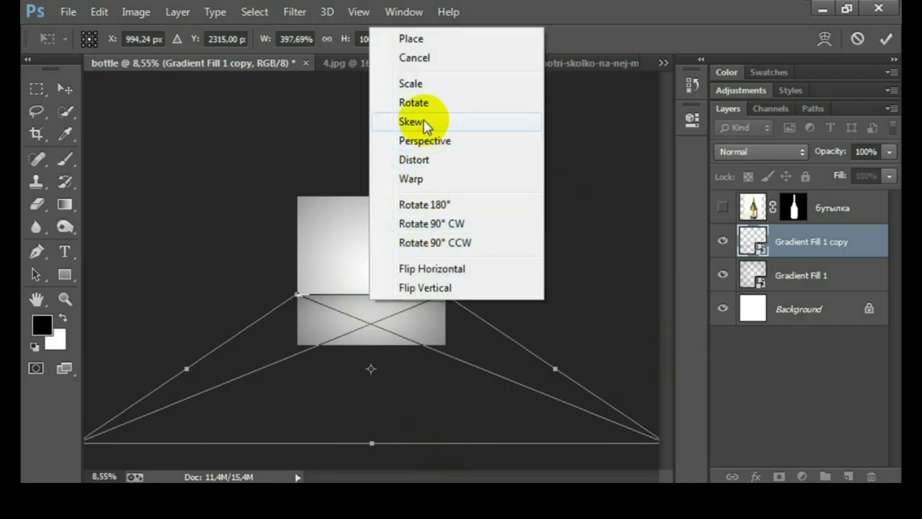
{"action": "left_click", "coordinate": [415, 160]}
{"action": "left_click_drag", "start_coordinate": [372, 442], "coordinate": [369, 421]}
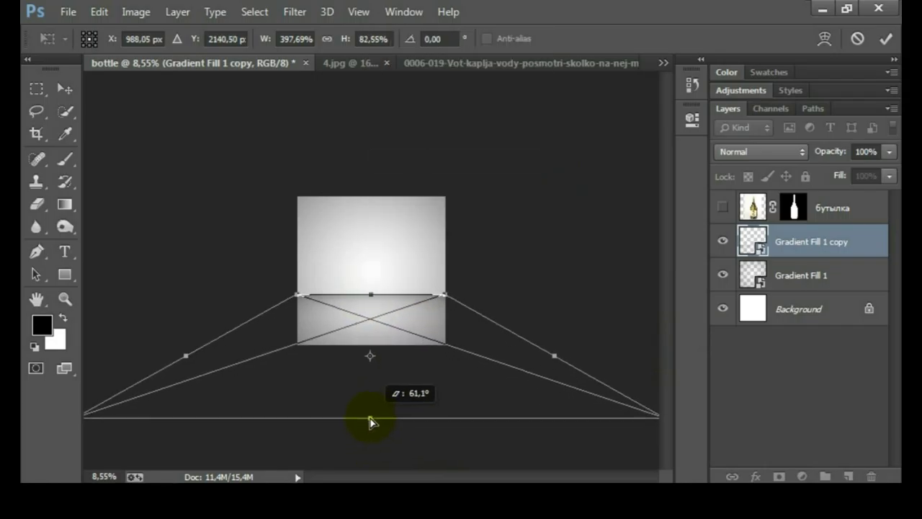
{"action": "left_click_drag", "start_coordinate": [371, 301], "coordinate": [369, 319]}
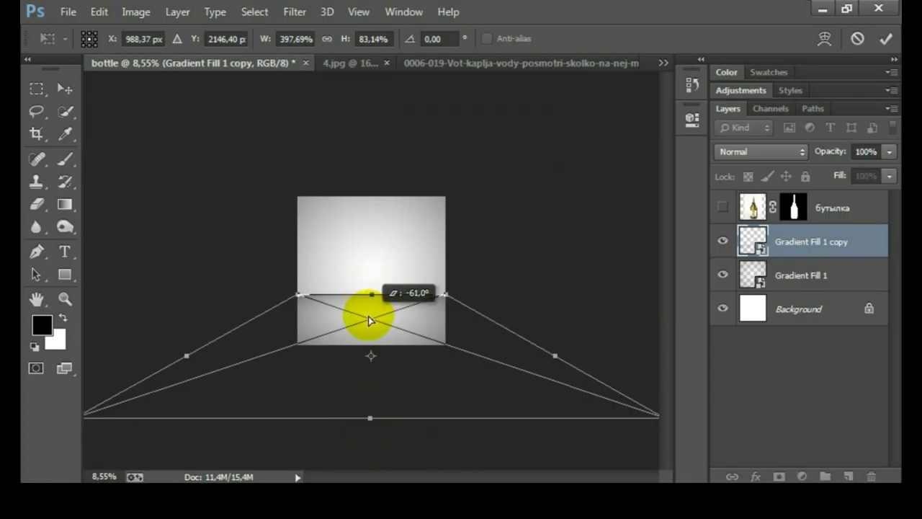
{"action": "right_click", "coordinate": [369, 305]}
{"action": "left_click", "coordinate": [501, 50]}
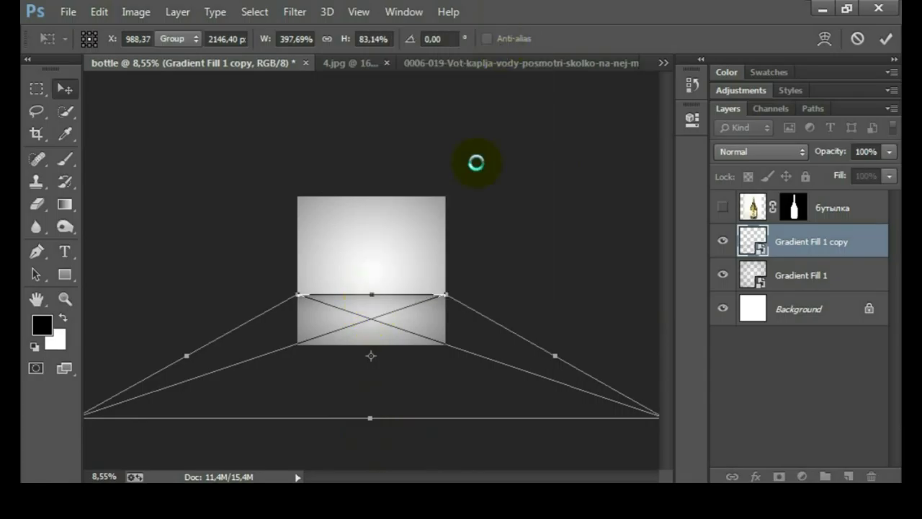
{"action": "left_click", "coordinate": [403, 347]}
{"action": "left_click", "coordinate": [404, 347]}
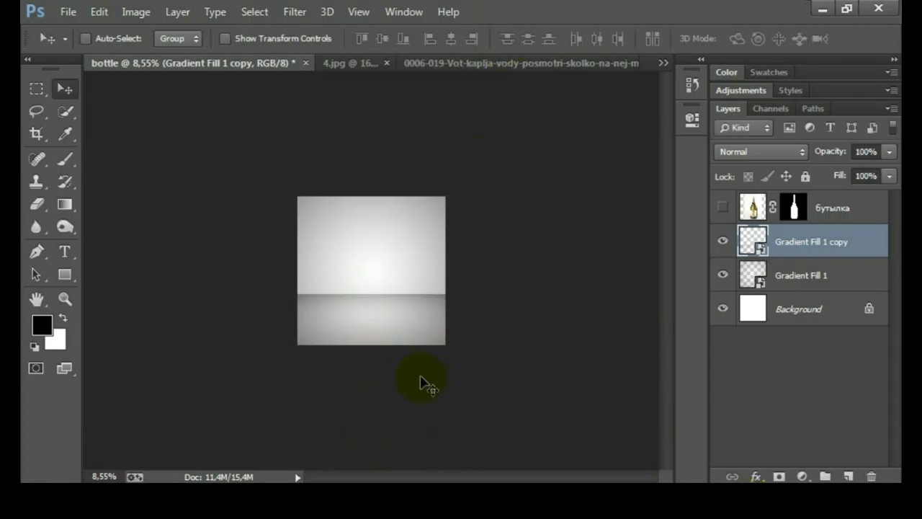
{"action": "scroll", "coordinate": [422, 378], "scroll_direction": "up", "scroll_amount": 2}
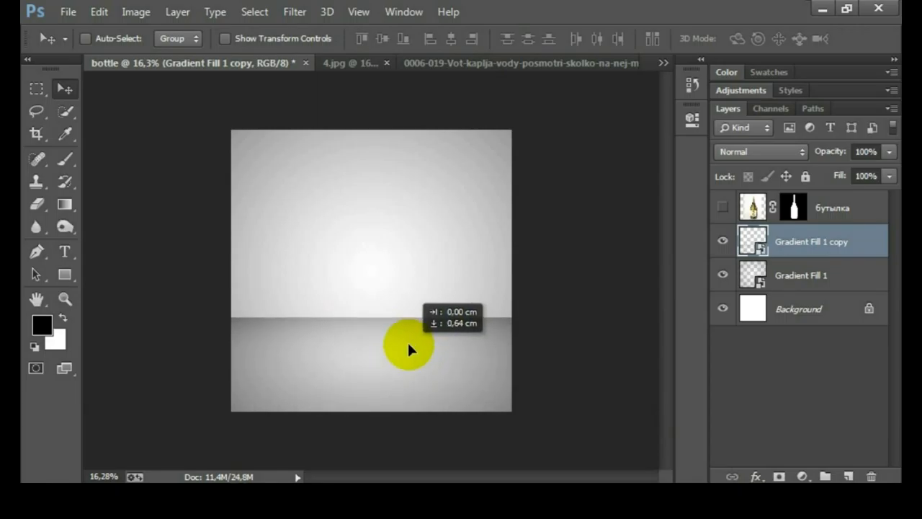
{"action": "left_click_drag", "start_coordinate": [403, 367], "coordinate": [408, 340]}
Step: Squash the Gradient Fill 1 back wall so its bottom edge ends at the horizon
{"action": "left_click", "coordinate": [806, 279]}
{"action": "key", "text": "ctrl+t"}
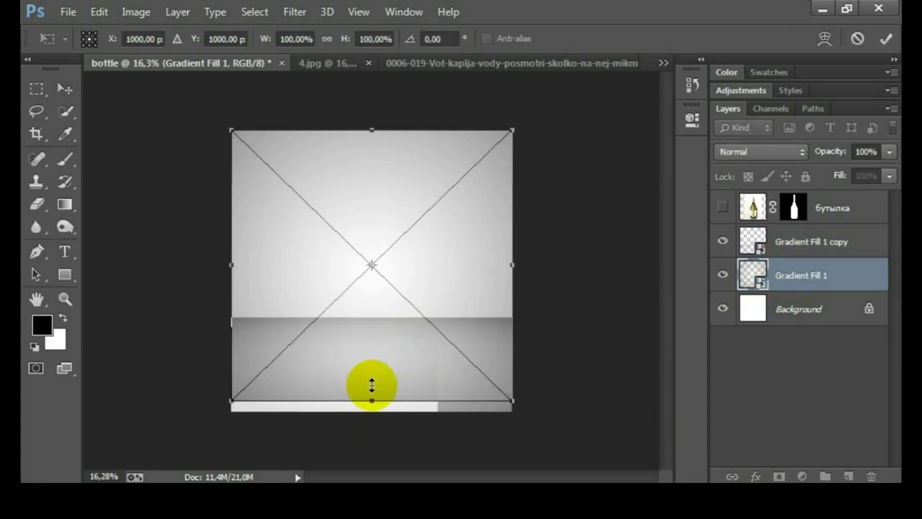
{"action": "left_click_drag", "start_coordinate": [371, 410], "coordinate": [371, 320]}
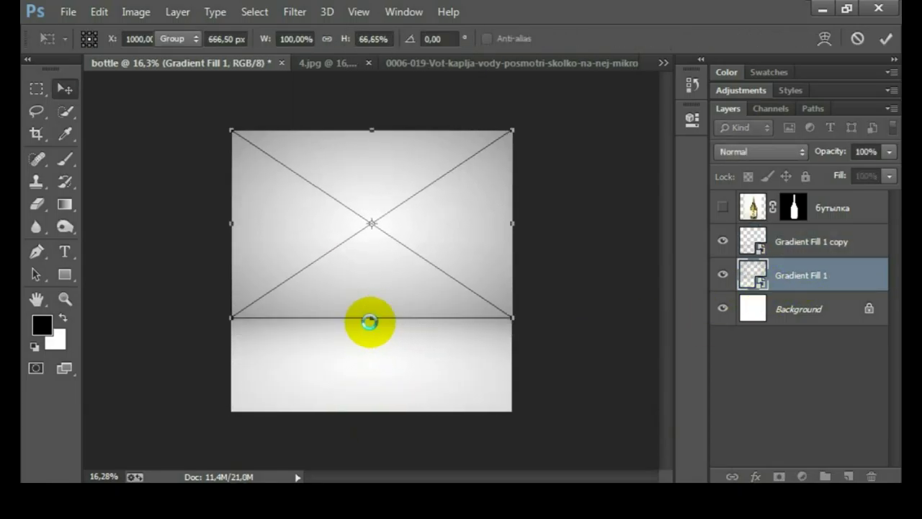
{"action": "double_click", "coordinate": [414, 311]}
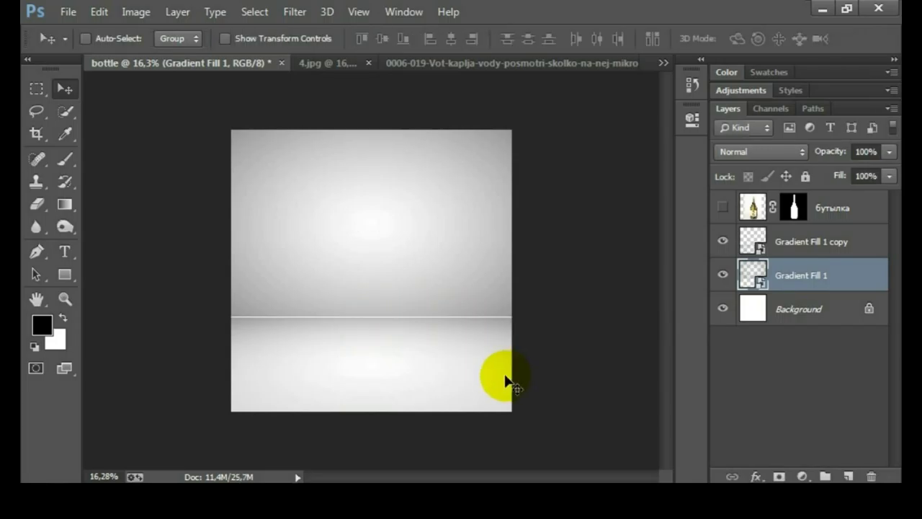
Step: Transform the floor copy, shortening its height from the bottom edge
{"action": "left_click", "coordinate": [771, 248]}
{"action": "key", "text": "ctrl+t"}
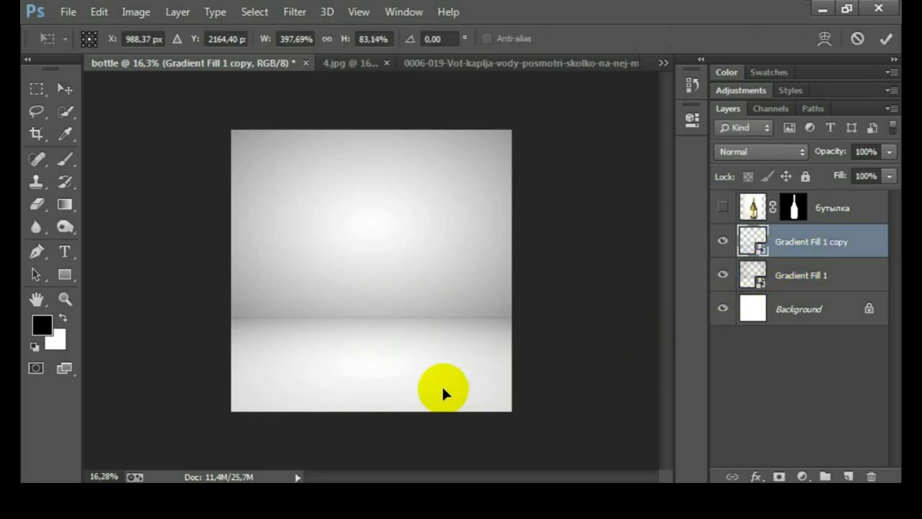
{"action": "key", "text": "ctrl+0"}
{"action": "right_click", "coordinate": [422, 349]}
{"action": "left_click", "coordinate": [477, 171]}
{"action": "mouse_move", "coordinate": [371, 461]}
{"action": "left_mouse_down"}
{"action": "mouse_move", "coordinate": [372, 391]}
{"action": "mouse_move", "coordinate": [370, 417]}
{"action": "left_mouse_up"}
Step: Widen the floor's bottom corners in perspective, commit, and show the бутылка bottle layer
{"action": "right_click", "coordinate": [379, 345]}
{"action": "left_click", "coordinate": [453, 189]}
{"action": "key", "text": "ctrl+0"}
{"action": "left_click_drag", "start_coordinate": [580, 375], "coordinate": [639, 342]}
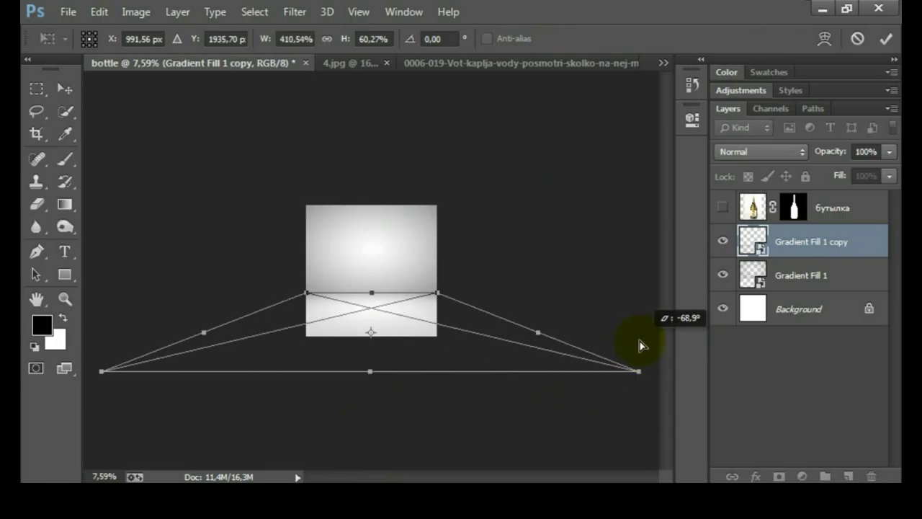
{"action": "double_click", "coordinate": [360, 295]}
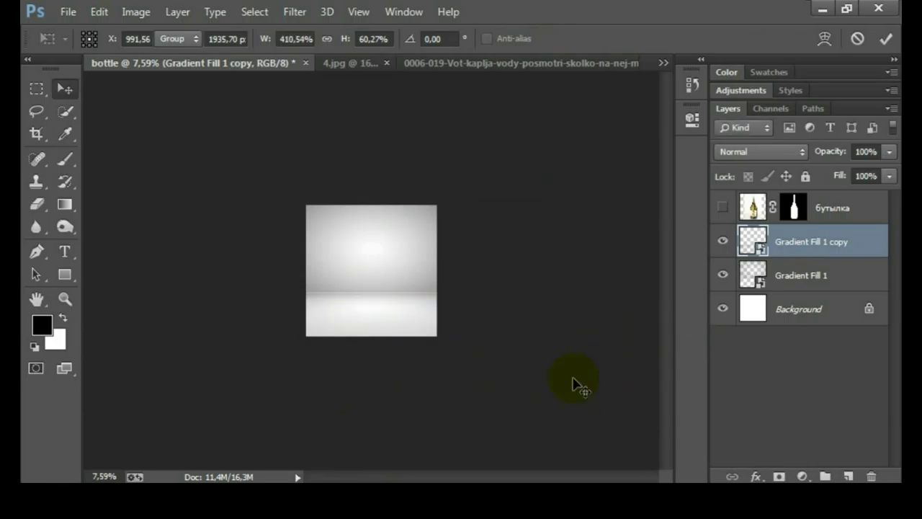
{"action": "key", "text": "ctrl+0"}
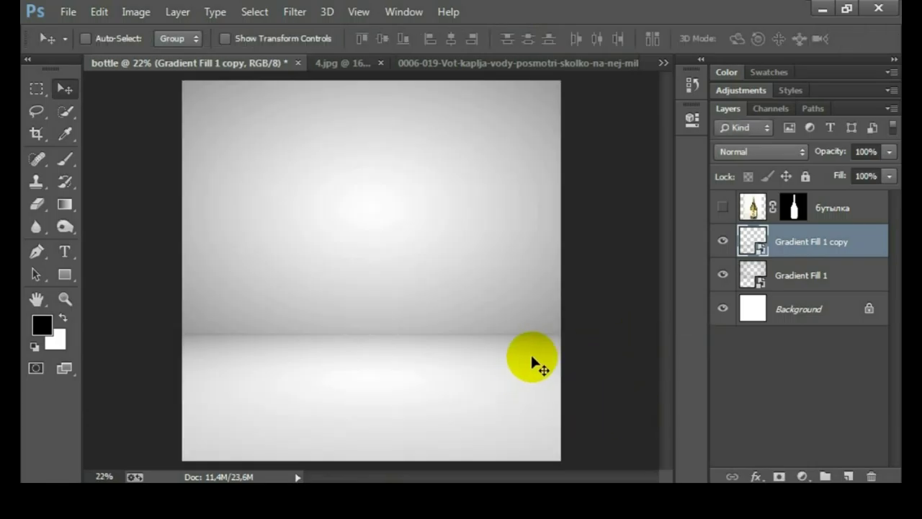
{"action": "left_click", "coordinate": [722, 208]}
Step: Scale the бутылка bottle to about 69% and move it up onto the floor
{"action": "left_click", "coordinate": [751, 209]}
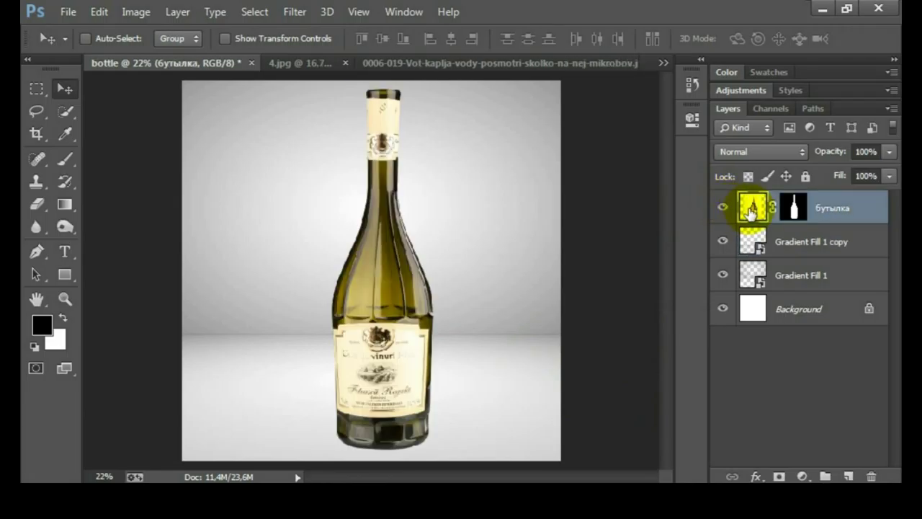
{"action": "key", "text": "ctrl+t"}
{"action": "left_click_drag", "start_coordinate": [500, 87], "coordinate": [410, 213]}
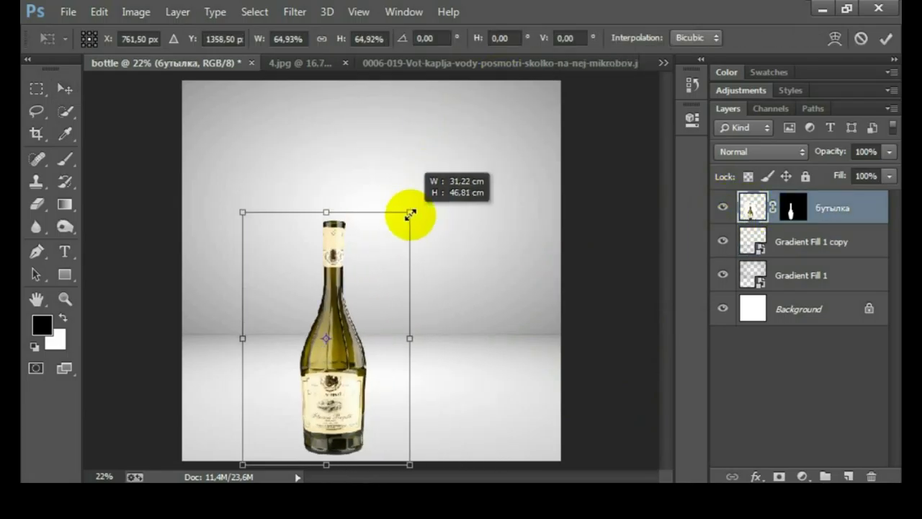
{"action": "left_click_drag", "start_coordinate": [363, 340], "coordinate": [408, 277]}
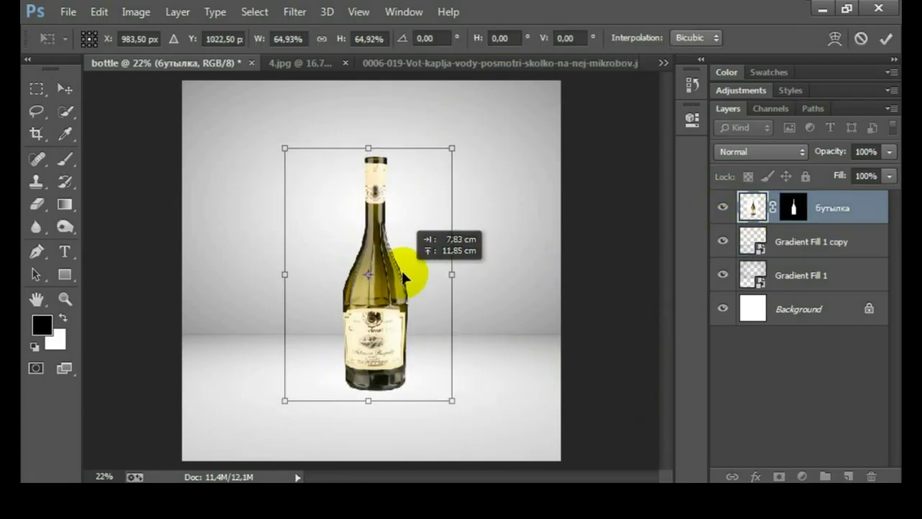
{"action": "left_click_drag", "start_coordinate": [453, 145], "coordinate": [470, 133]}
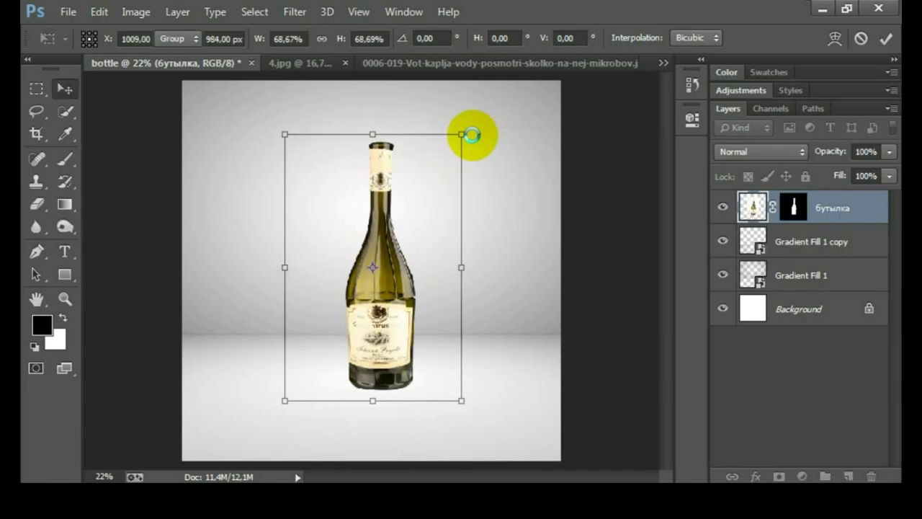
{"action": "key", "text": "Return"}
Step: Align the bottle's horizontal centre with Background, then duplicate the bottle layer
{"action": "left_click", "coordinate": [805, 308], "text": "ctrl"}
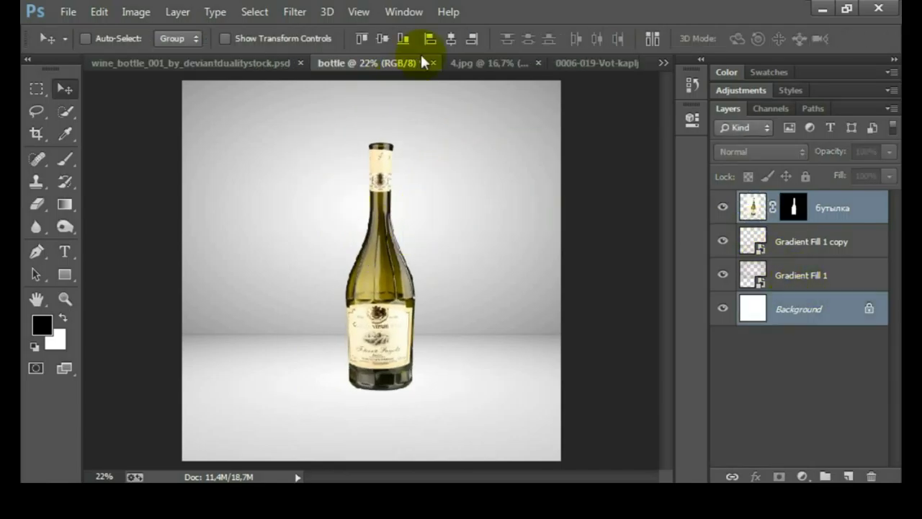
{"action": "left_click", "coordinate": [453, 37]}
{"action": "left_click", "coordinate": [855, 218]}
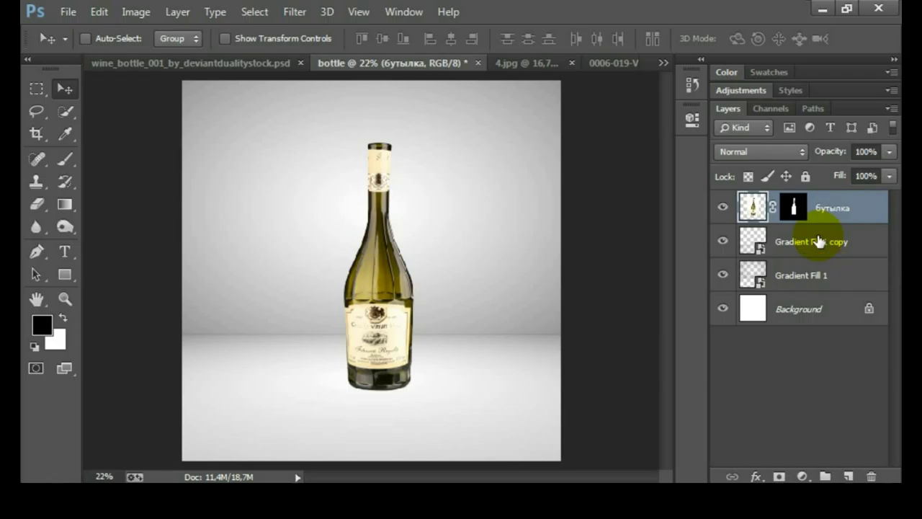
{"action": "key", "text": "ctrl+j"}
Step: Convert the бутылка copy layer to a smart object, then rasterize it
{"action": "right_click", "coordinate": [828, 209]}
{"action": "left_click", "coordinate": [552, 188]}
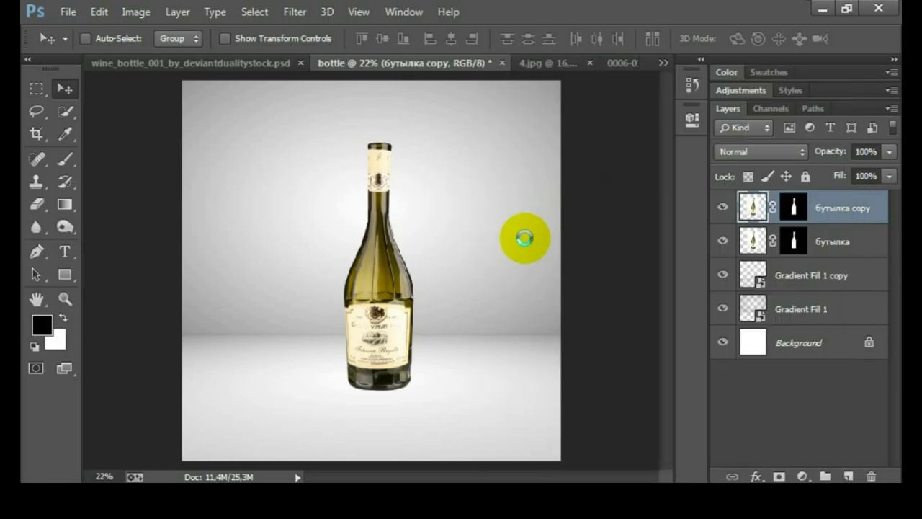
{"action": "right_click", "coordinate": [852, 213]}
{"action": "left_click", "coordinate": [573, 239]}
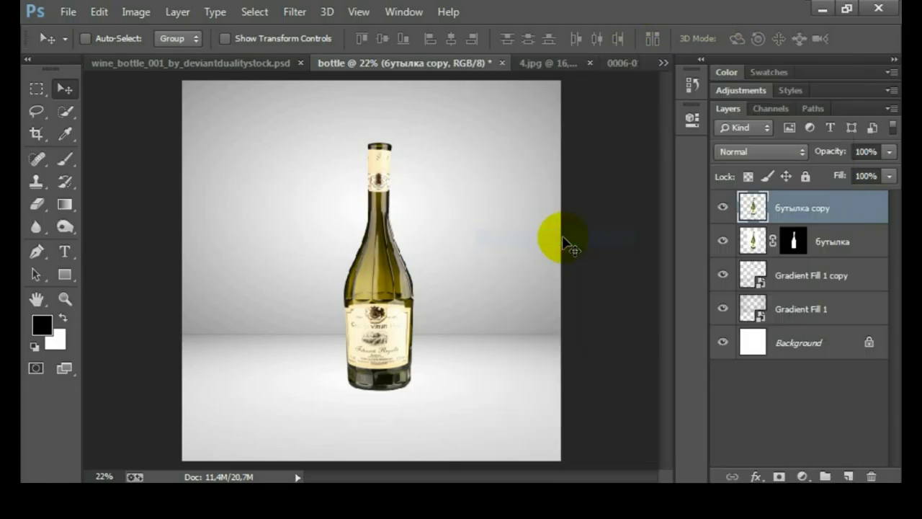
Step: Apply a Threshold adjustment at level 149 to the bottle copy
{"action": "left_click", "coordinate": [175, 13]}
{"action": "mouse_move", "coordinate": [161, 55]}
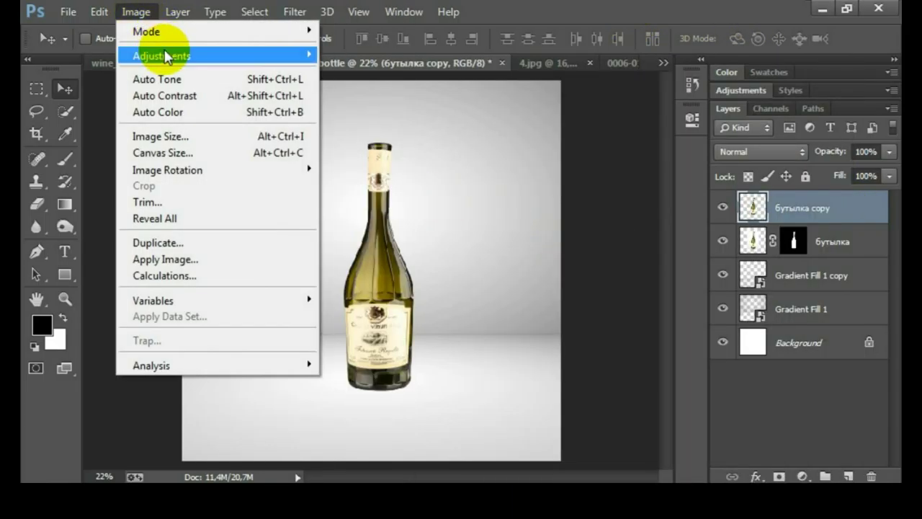
{"action": "left_click", "coordinate": [394, 286]}
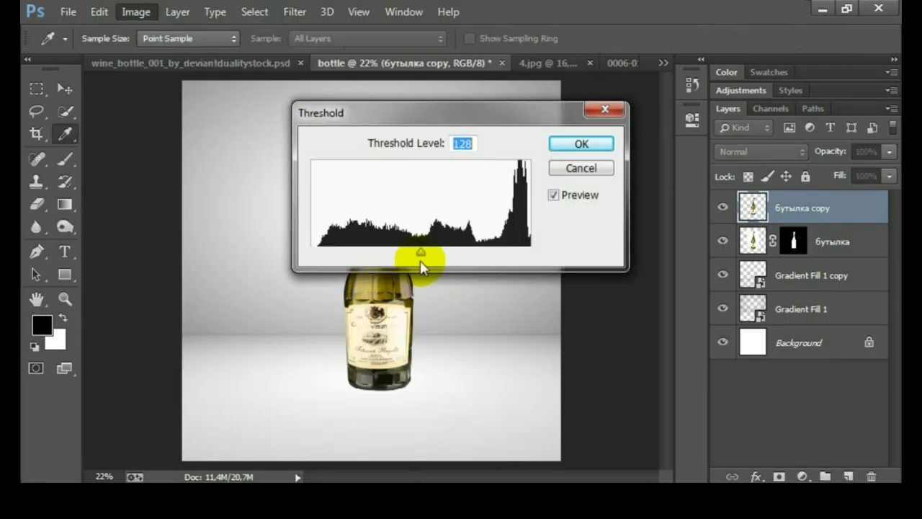
{"action": "left_click_drag", "start_coordinate": [442, 123], "coordinate": [629, 124]}
{"action": "left_click_drag", "start_coordinate": [602, 253], "coordinate": [620, 257]}
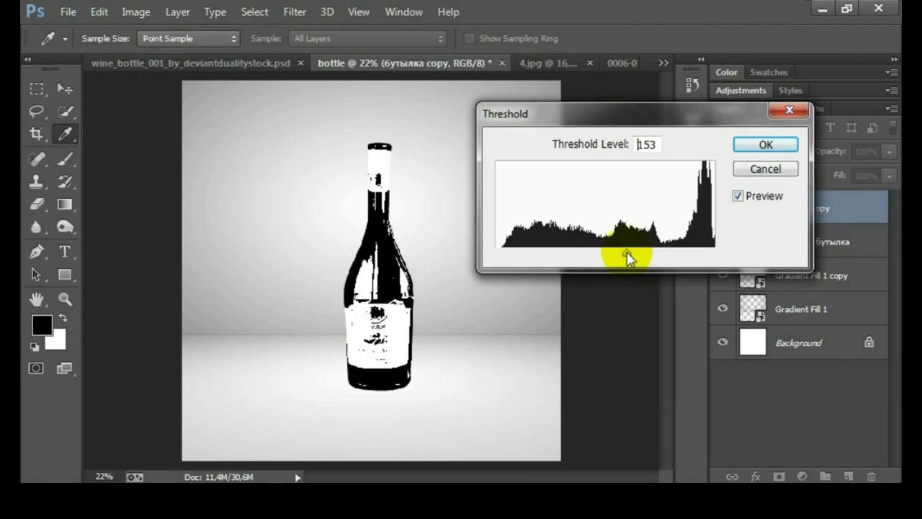
{"action": "double_click", "coordinate": [646, 144]}
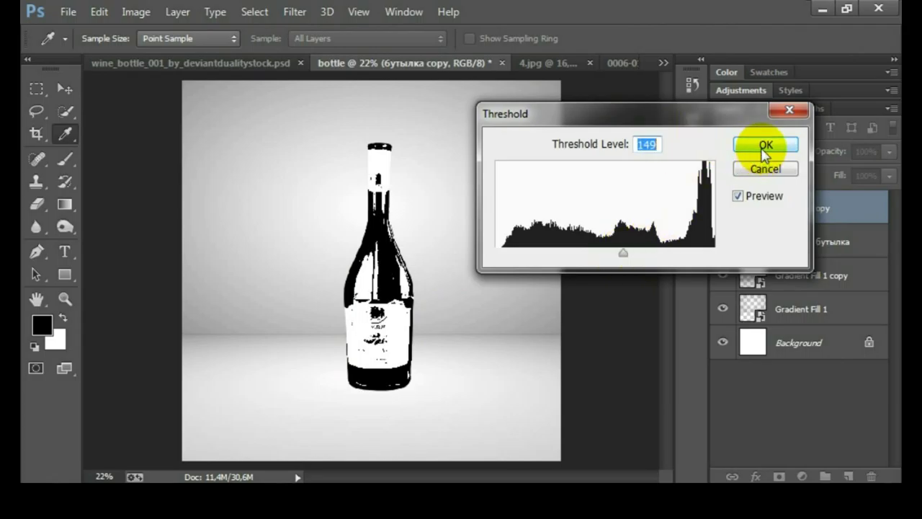
{"action": "left_click", "coordinate": [764, 145]}
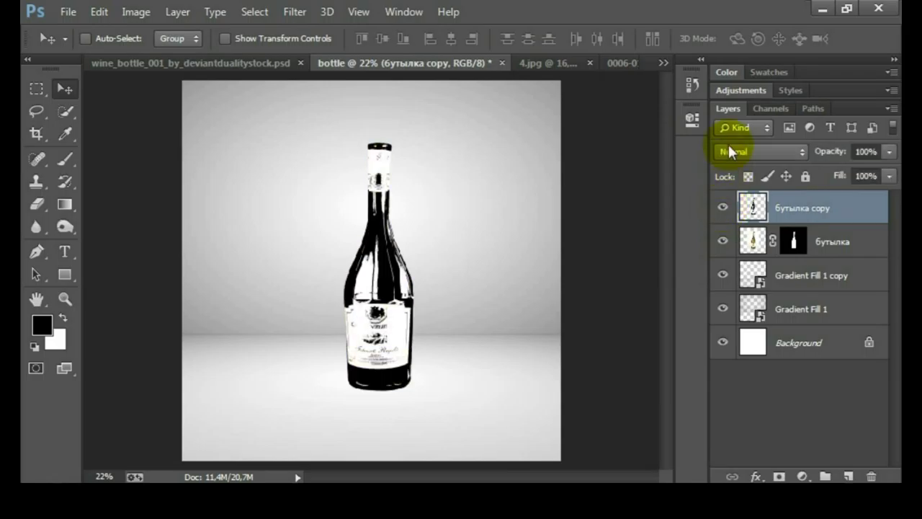
Step: Try Overlay blending on the threshold bottle, then set it back to Normal
{"action": "left_click", "coordinate": [727, 153]}
{"action": "left_click", "coordinate": [730, 216]}
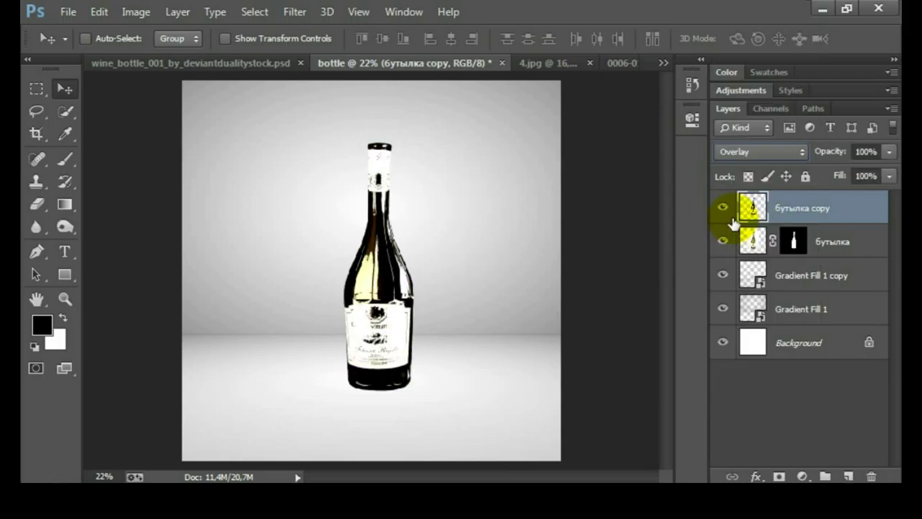
{"action": "left_click", "coordinate": [737, 152]}
{"action": "left_click", "coordinate": [745, 12]}
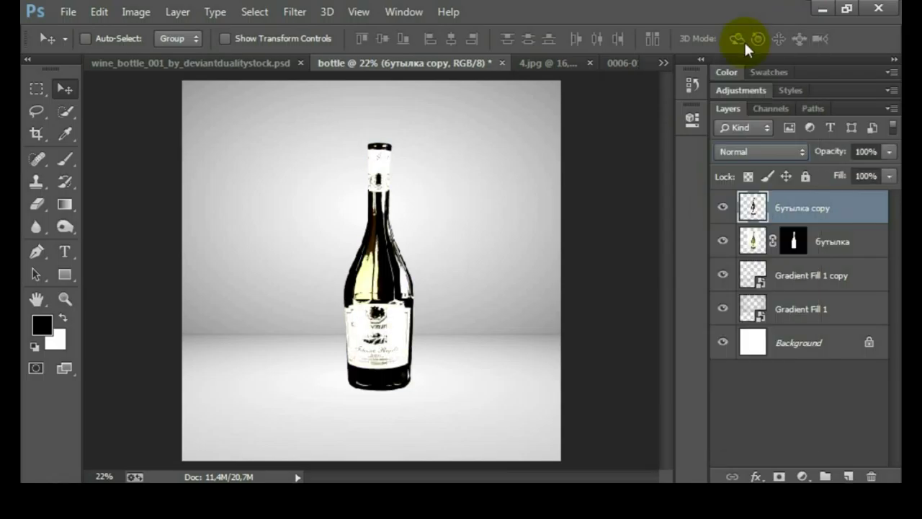
Step: Copy the RGB luminosity selection to Layer 1 and hide the бутылка copy layer
{"action": "left_click", "coordinate": [776, 111]}
{"action": "left_click", "coordinate": [745, 134], "text": "ctrl"}
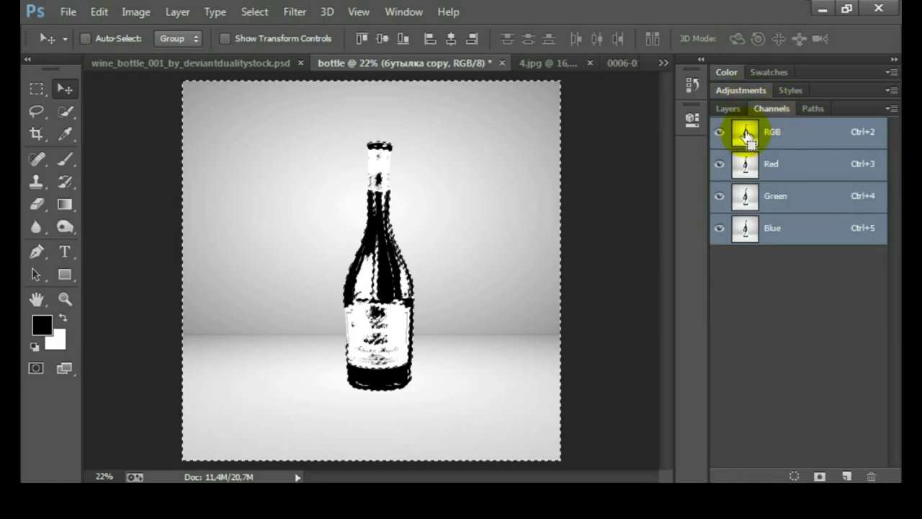
{"action": "left_click", "coordinate": [727, 110]}
{"action": "key", "text": "ctrl+j"}
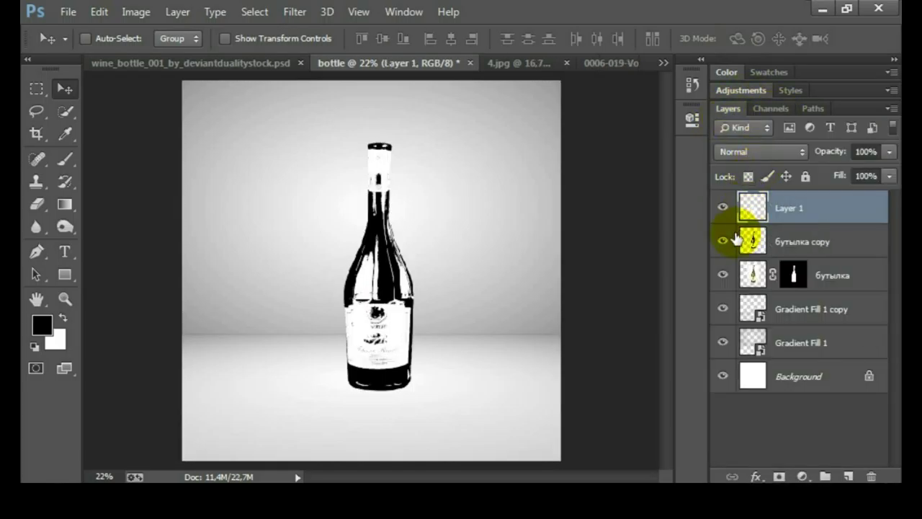
{"action": "left_click", "coordinate": [723, 241]}
{"action": "left_click", "coordinate": [752, 208], "text": "ctrl"}
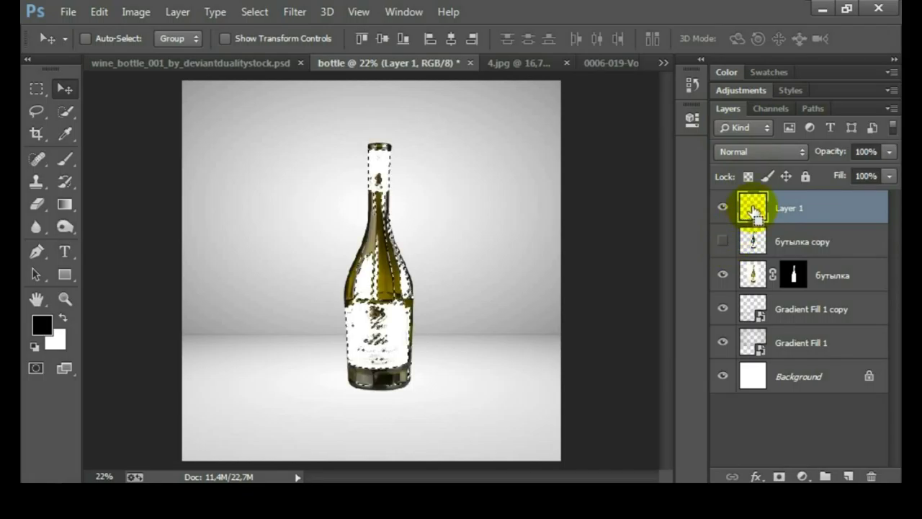
{"action": "key", "text": "ctrl+d"}
Step: Duplicate the Layer 1 highlight layer twice
{"action": "scroll", "coordinate": [428, 309], "scroll_direction": "up", "scroll_amount": 2}
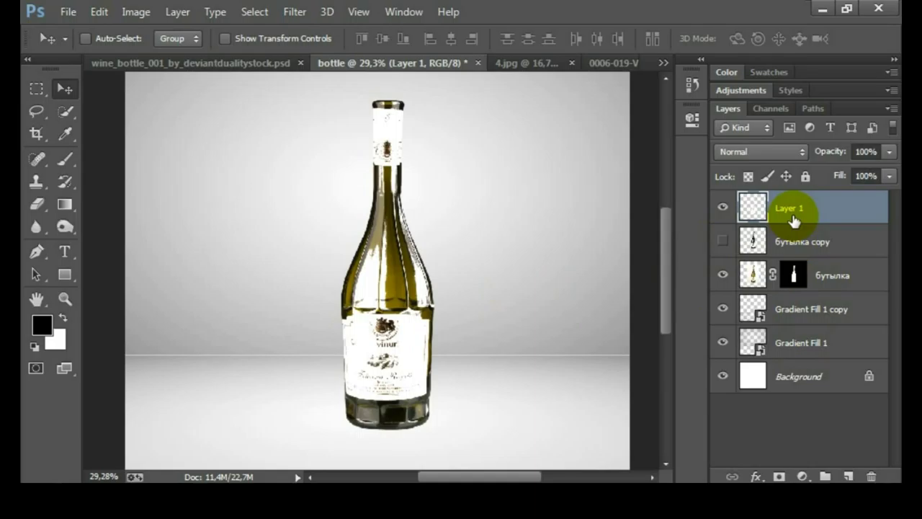
{"action": "key", "text": "ctrl+j"}
{"action": "key", "text": "ctrl+j"}
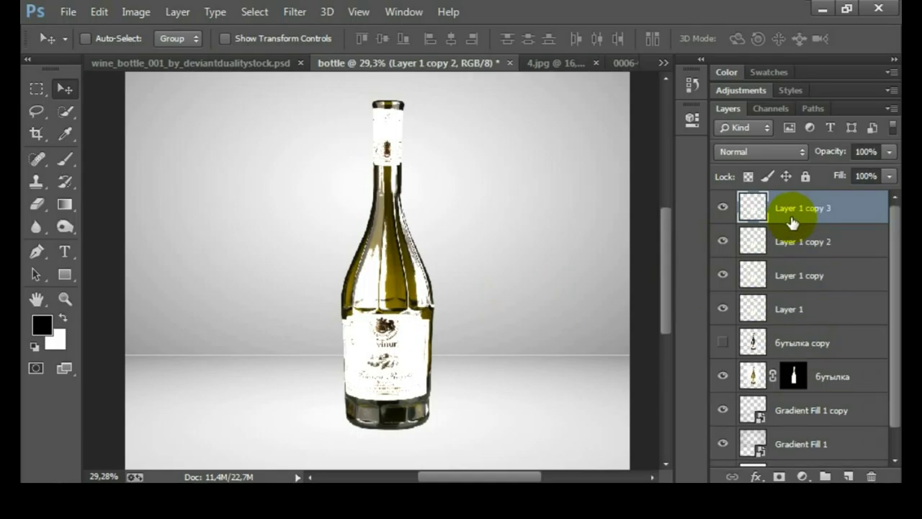
{"action": "key", "text": "ctrl+j"}
{"action": "key", "text": "ctrl+j"}
Step: Rename Layer 1 and its copies to 1, 2, 3, 4 and 5
{"action": "left_click", "coordinate": [788, 345]}
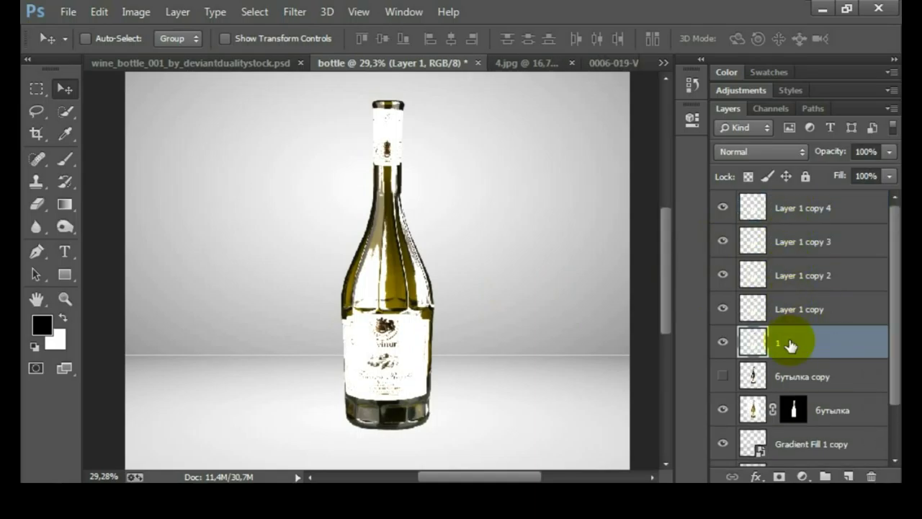
{"action": "left_click", "coordinate": [798, 311]}
{"action": "type", "text": "2"}
{"action": "key", "text": "Return"}
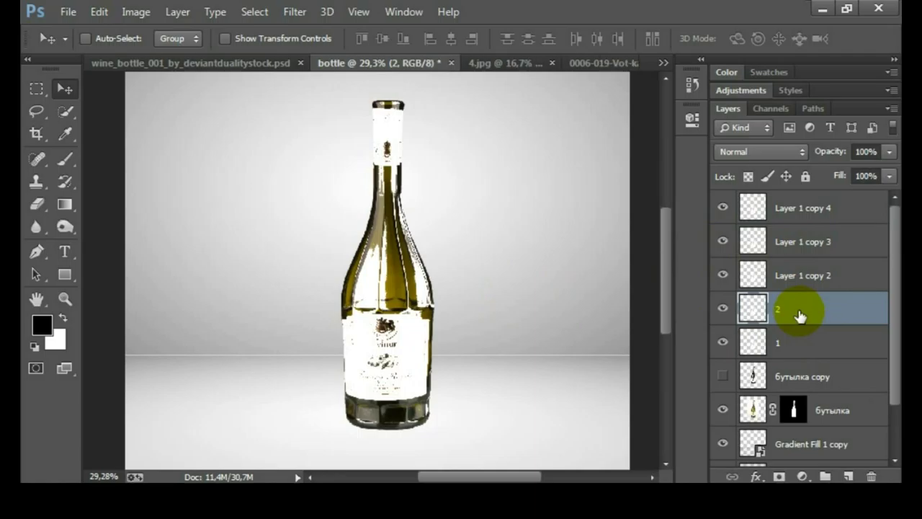
{"action": "left_click", "coordinate": [803, 280]}
{"action": "key", "text": "Return"}
{"action": "left_click", "coordinate": [805, 245]}
{"action": "type", "text": "4"}
{"action": "key", "text": "Return"}
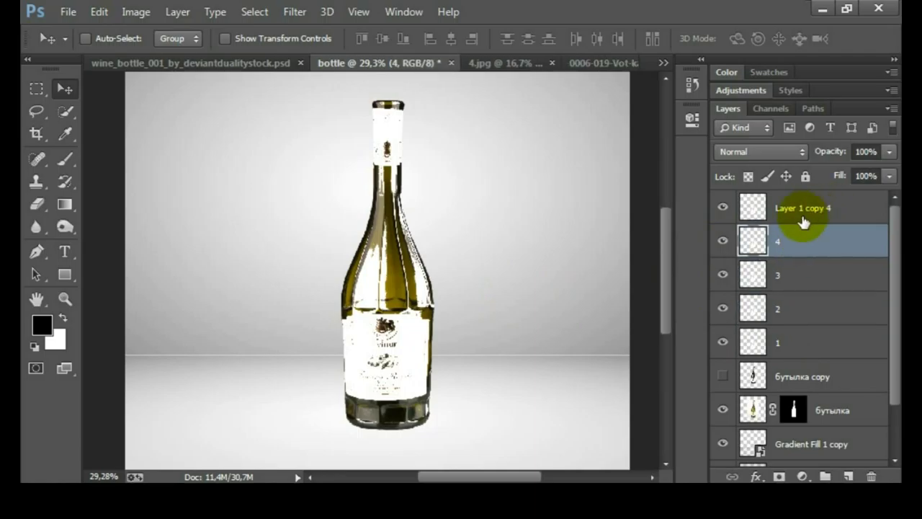
{"action": "double_click", "coordinate": [799, 211]}
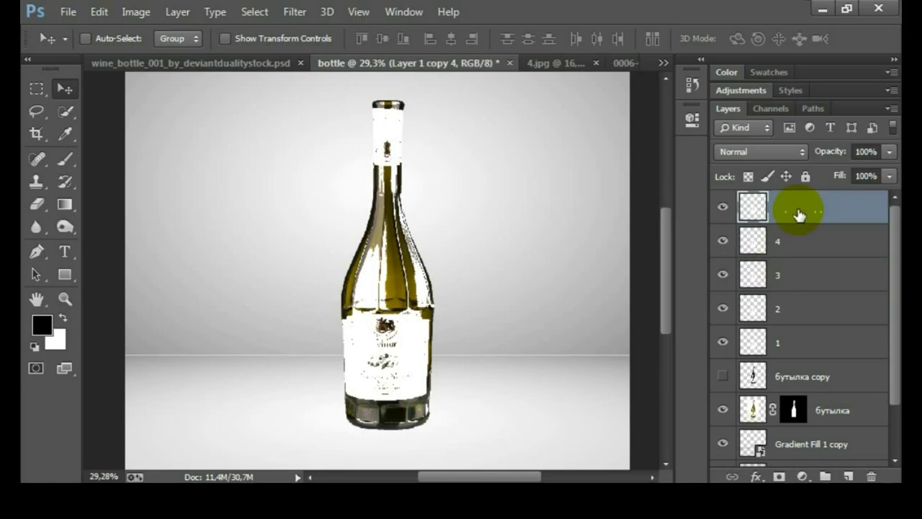
Step: Apply Gaussian Blur of 1 px to layer 1 and 3 px to layer 2
{"action": "left_click", "coordinate": [788, 342]}
{"action": "left_click", "coordinate": [294, 11]}
{"action": "mouse_move", "coordinate": [345, 202]}
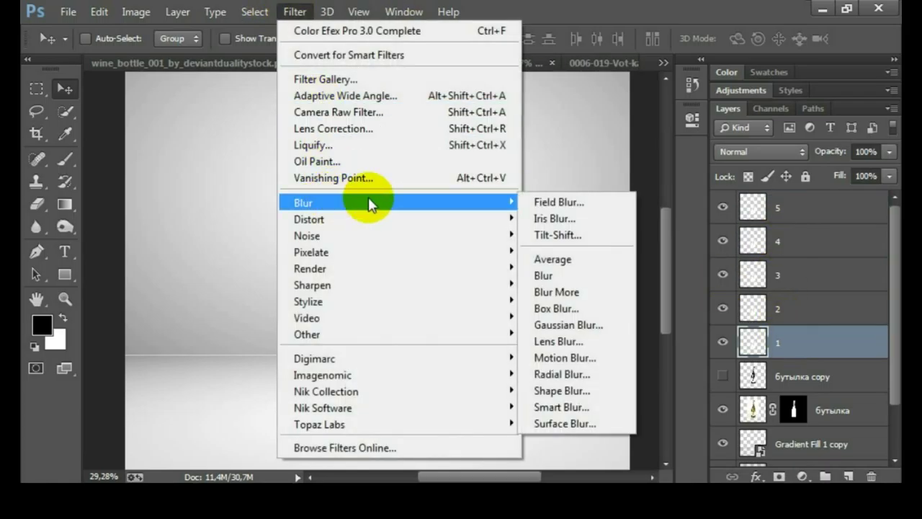
{"action": "left_click", "coordinate": [553, 324]}
{"action": "type", "text": "1"}
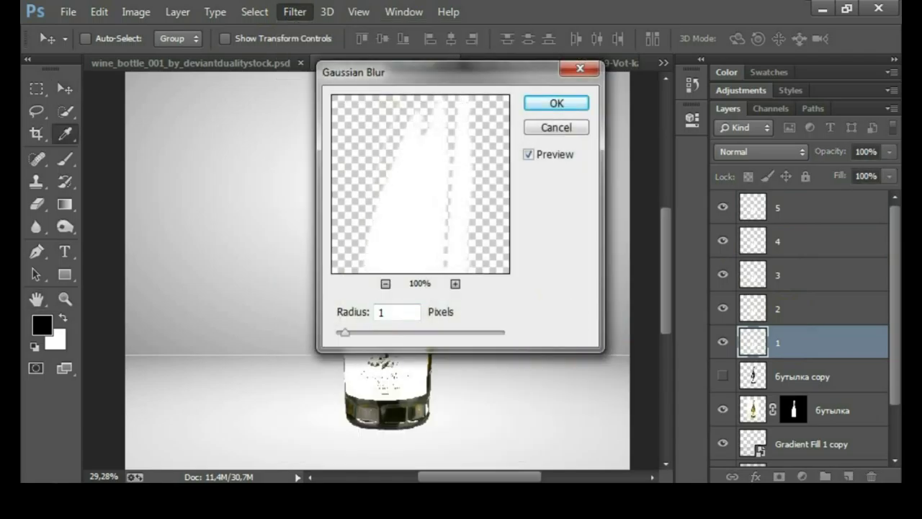
{"action": "key", "text": "Return"}
{"action": "left_click", "coordinate": [805, 321]}
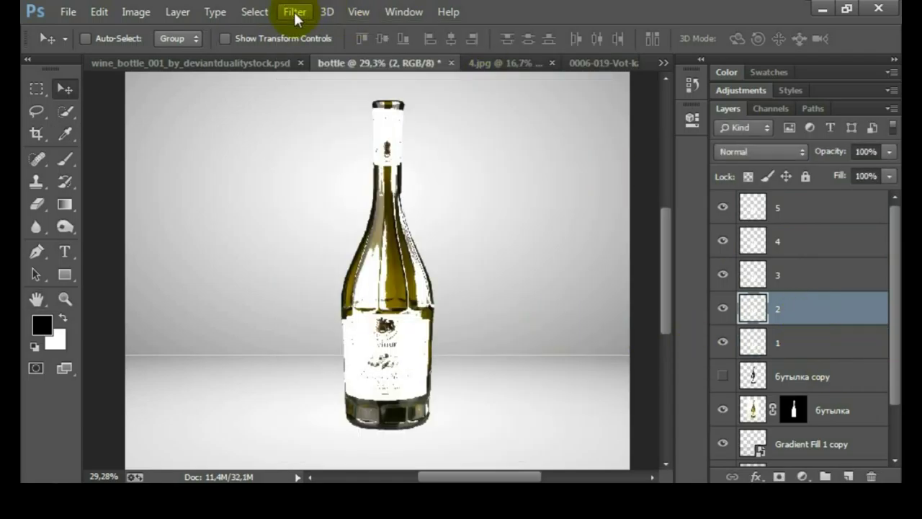
{"action": "left_click", "coordinate": [294, 11]}
{"action": "left_click", "coordinate": [570, 325]}
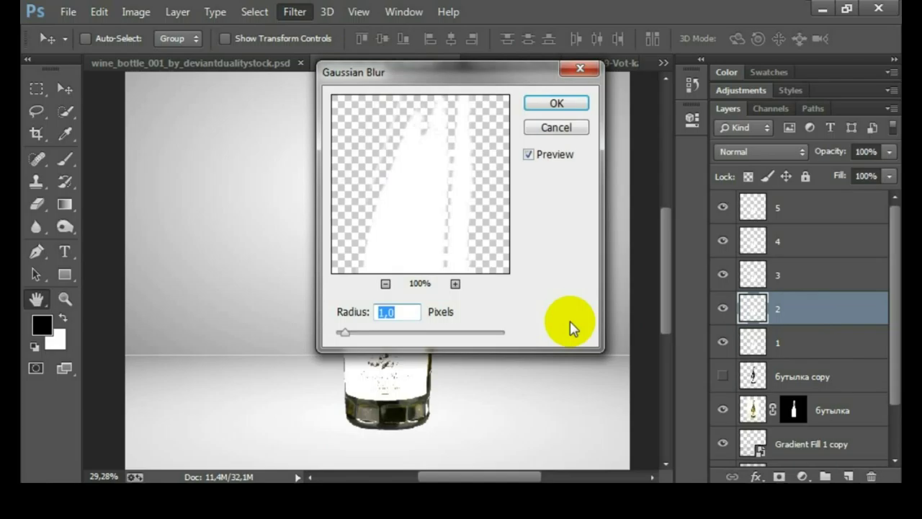
{"action": "type", "text": "3"}
{"action": "key", "text": "Return"}
Step: Apply Gaussian Blur of 5 px to layer 3 and 10 px to layer 4
{"action": "left_click", "coordinate": [818, 286]}
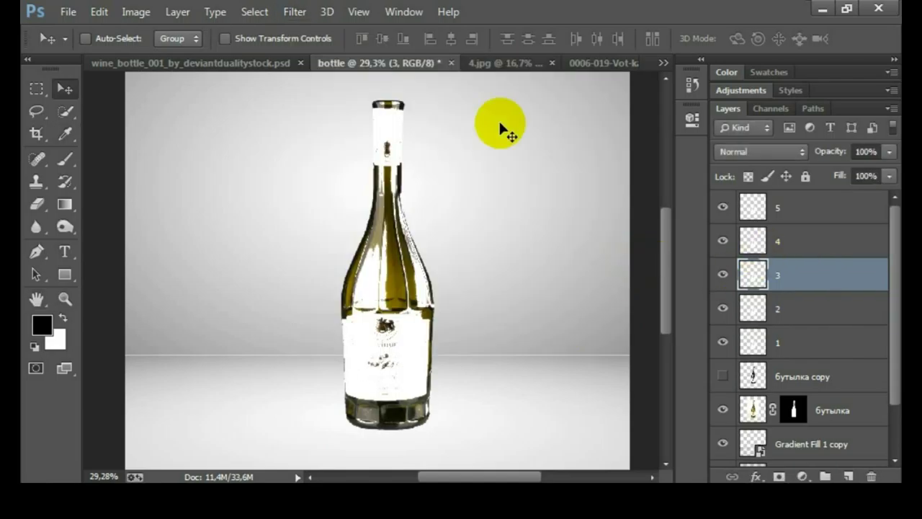
{"action": "left_click", "coordinate": [295, 11]}
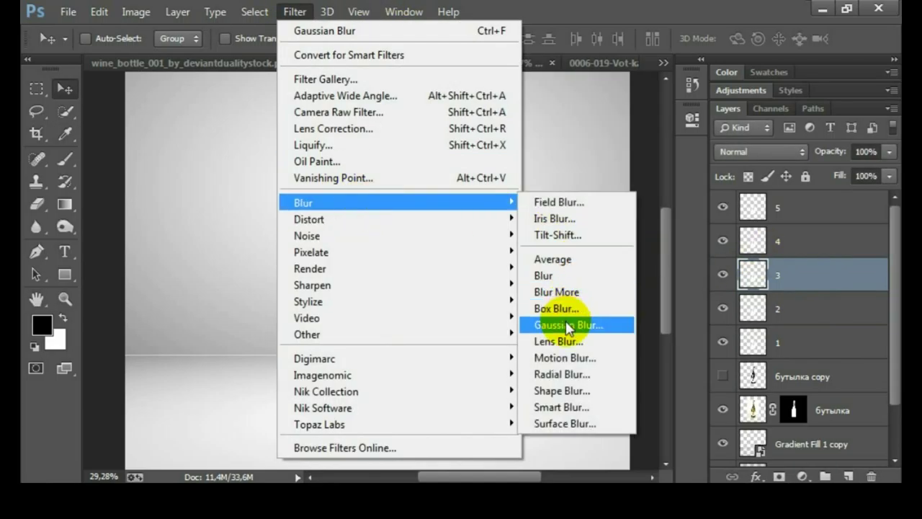
{"action": "left_click", "coordinate": [566, 324]}
{"action": "type", "text": "5"}
{"action": "key", "text": "Return"}
{"action": "key", "text": "v"}
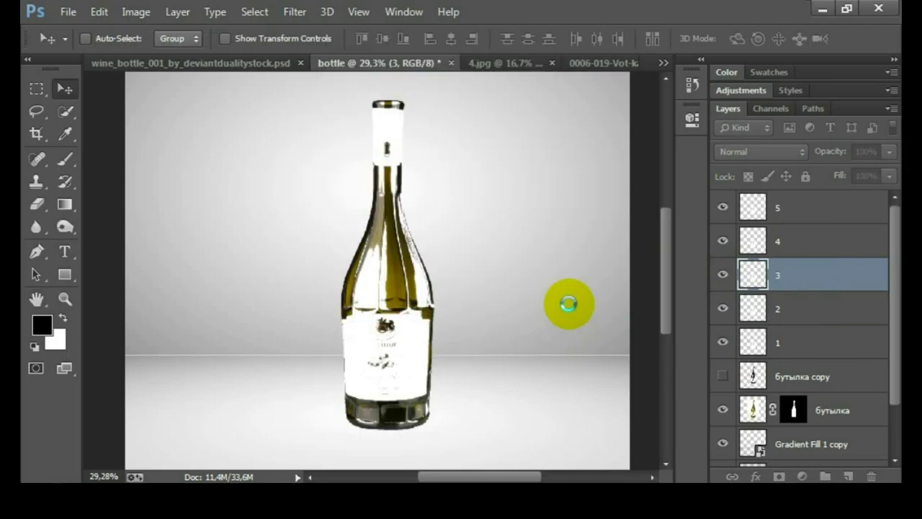
{"action": "left_click", "coordinate": [811, 245]}
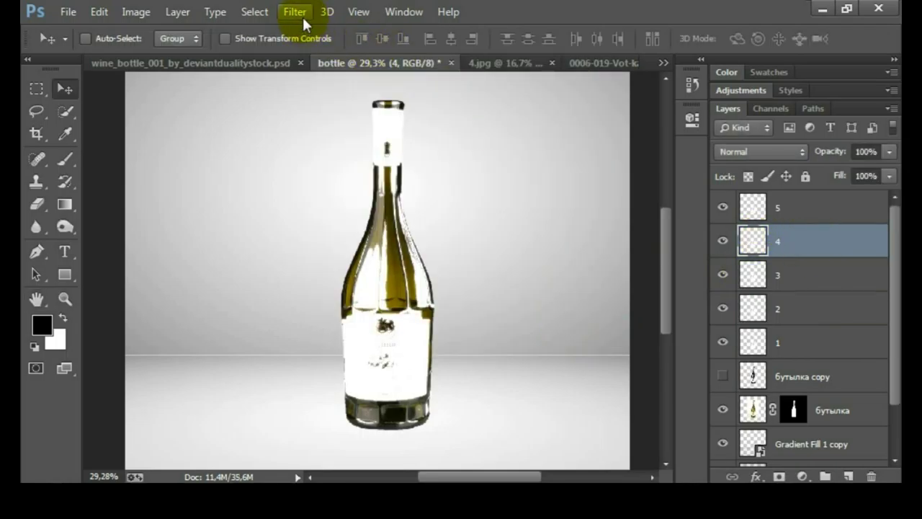
{"action": "left_click", "coordinate": [302, 15]}
{"action": "left_click", "coordinate": [579, 325]}
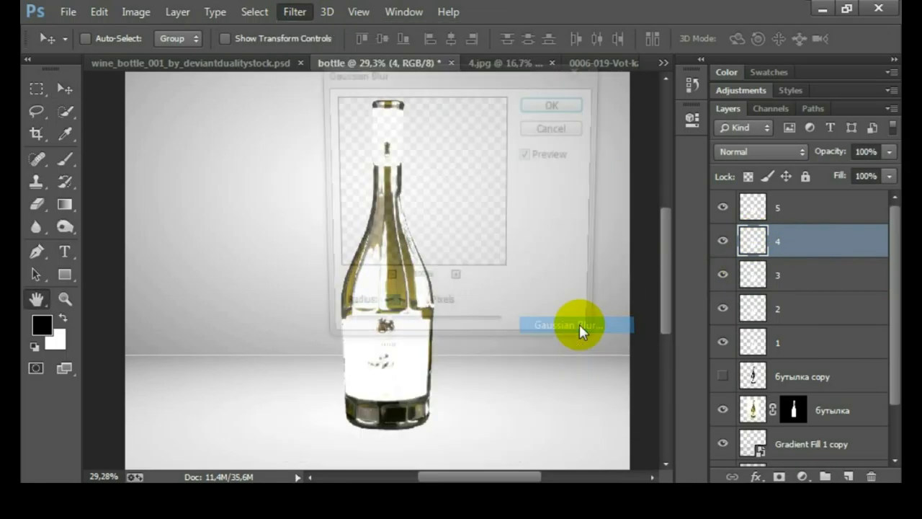
{"action": "type", "text": "10"}
{"action": "key", "text": "Return"}
{"action": "key", "text": "v"}
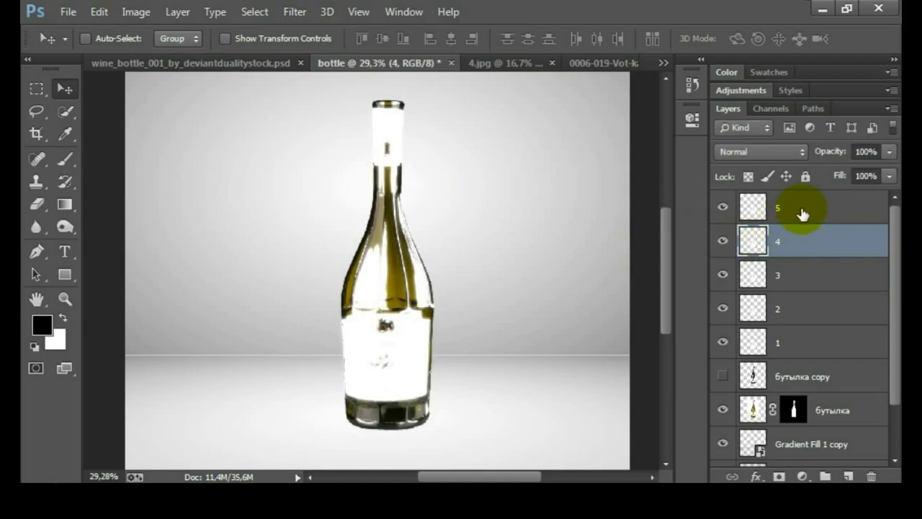
Step: Apply a 15 px Gaussian Blur to layer 5 and select all five glow layers
{"action": "left_click", "coordinate": [802, 214]}
{"action": "left_click", "coordinate": [294, 12]}
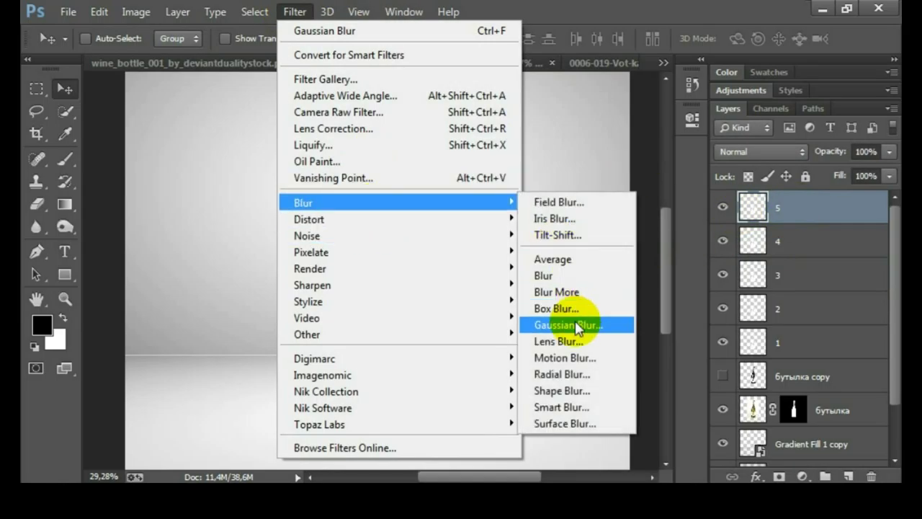
{"action": "left_click", "coordinate": [575, 325]}
{"action": "key", "text": "Return"}
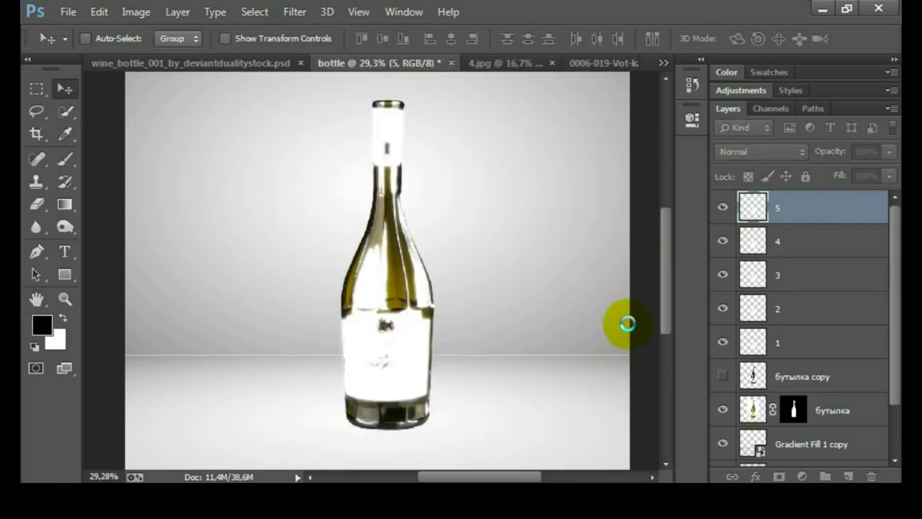
{"action": "left_click", "coordinate": [798, 344], "text": "shift"}
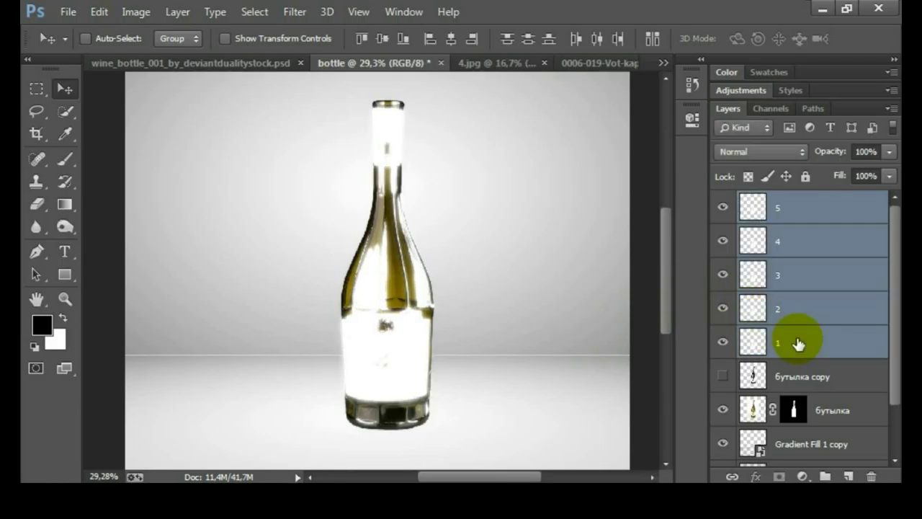
Step: Group the five glow layers as Блики and lower the group's opacity to 48%
{"action": "key", "text": "ctrl+g"}
{"action": "type", "text": "Блики"}
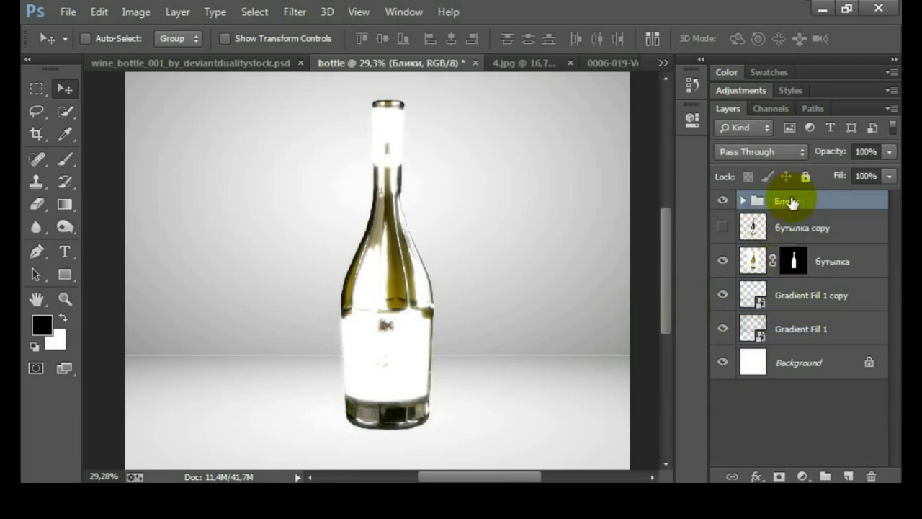
{"action": "left_click_drag", "start_coordinate": [827, 161], "coordinate": [792, 174]}
{"action": "left_click", "coordinate": [719, 201]}
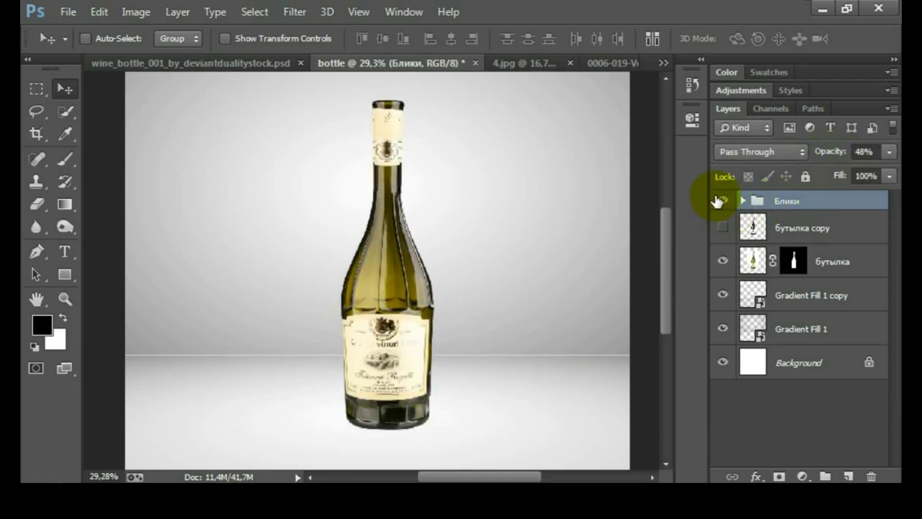
Step: Mask the glow off the label and neck capsule with a 100 px black brush
{"action": "left_click", "coordinate": [778, 476]}
{"action": "key", "text": "b"}
{"action": "scroll", "coordinate": [361, 335], "scroll_direction": "up", "scroll_amount": 2}
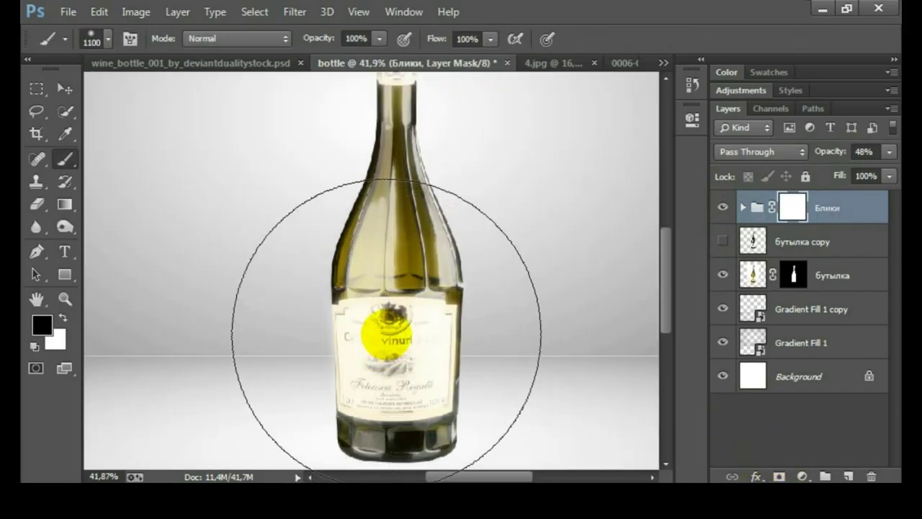
{"action": "key", "text": "bracketleft"}
{"action": "key", "text": "bracketleft"}
{"action": "key", "text": "bracketleft"}
{"action": "scroll", "coordinate": [394, 335], "scroll_direction": "up", "scroll_amount": 2}
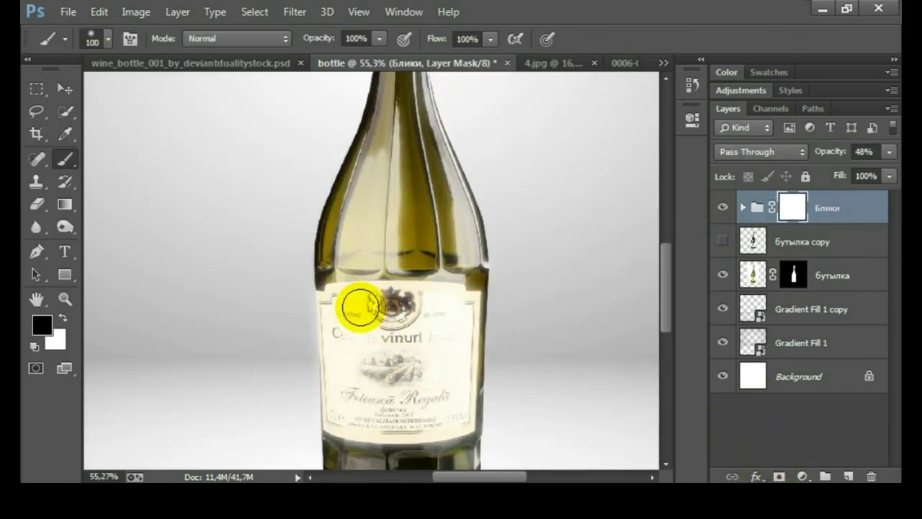
{"action": "mouse_move", "coordinate": [329, 327]}
{"action": "left_mouse_down"}
{"action": "mouse_move", "coordinate": [339, 411]}
{"action": "mouse_move", "coordinate": [387, 424]}
{"action": "mouse_move", "coordinate": [451, 418]}
{"action": "mouse_move", "coordinate": [460, 375]}
{"action": "mouse_move", "coordinate": [457, 319]}
{"action": "mouse_move", "coordinate": [435, 303]}
{"action": "mouse_move", "coordinate": [375, 305]}
{"action": "mouse_move", "coordinate": [386, 321]}
{"action": "mouse_move", "coordinate": [360, 350]}
{"action": "mouse_move", "coordinate": [350, 411]}
{"action": "mouse_move", "coordinate": [436, 405]}
{"action": "mouse_move", "coordinate": [410, 345]}
{"action": "mouse_move", "coordinate": [382, 344]}
{"action": "mouse_move", "coordinate": [453, 334]}
{"action": "mouse_move", "coordinate": [452, 412]}
{"action": "left_mouse_up"}
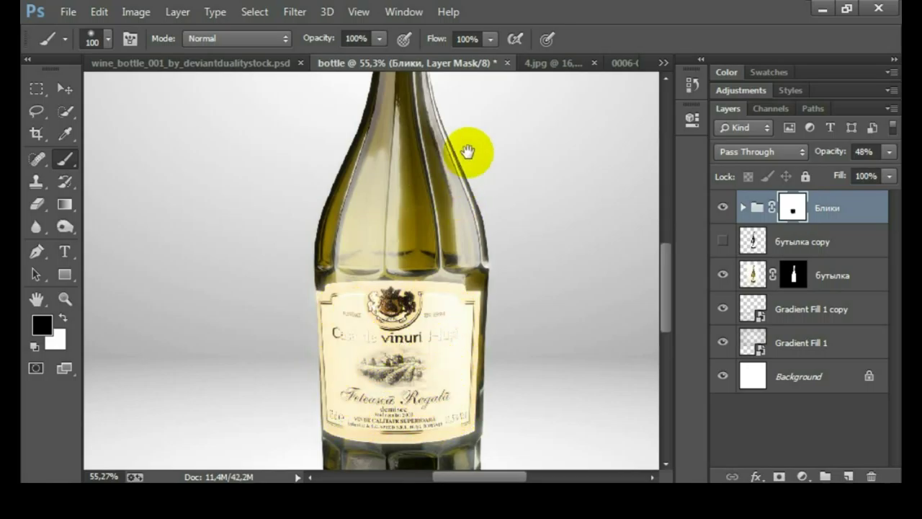
{"action": "scroll", "coordinate": [396, 237], "scroll_direction": "up", "scroll_amount": 5}
{"action": "scroll", "coordinate": [395, 238], "scroll_direction": "up", "scroll_amount": 2}
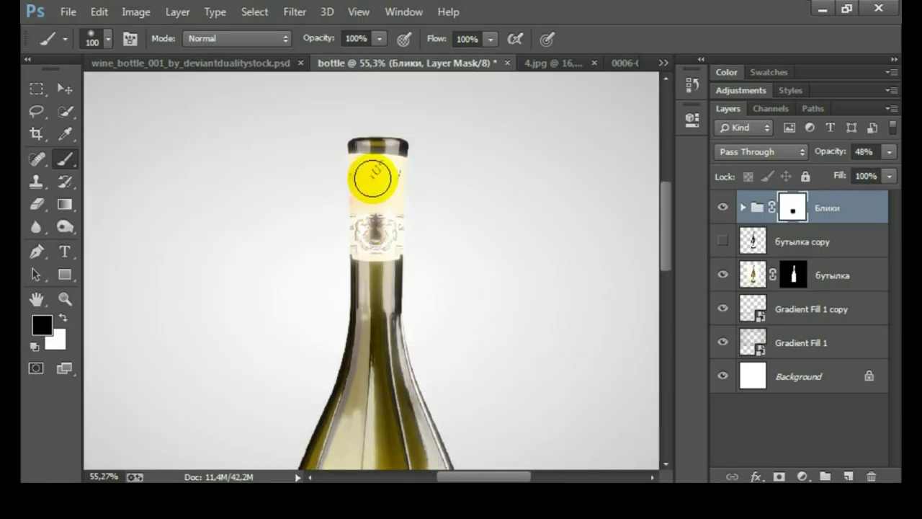
{"action": "left_click", "coordinate": [374, 236]}
{"action": "scroll", "coordinate": [397, 228], "scroll_direction": "down", "scroll_amount": 3}
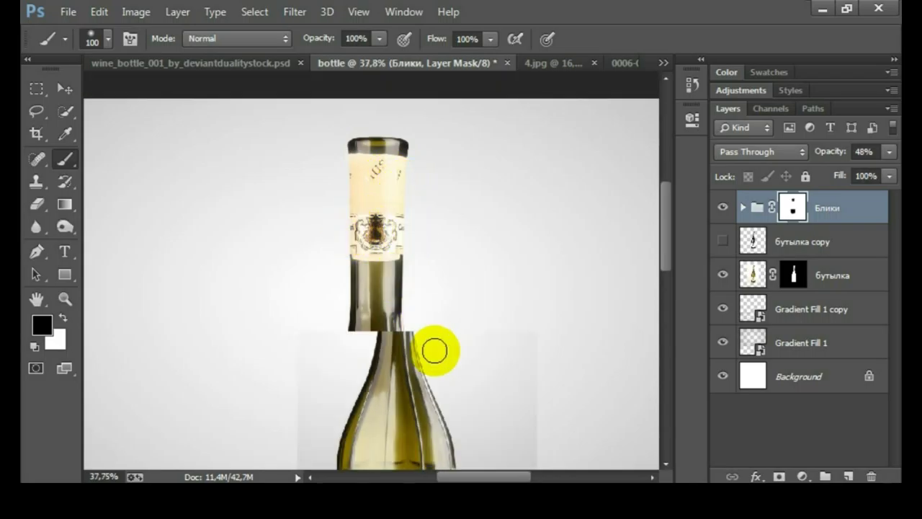
Step: Toggle the Блики group to compare the glow, then select the бутылка layer
{"action": "left_click", "coordinate": [721, 214]}
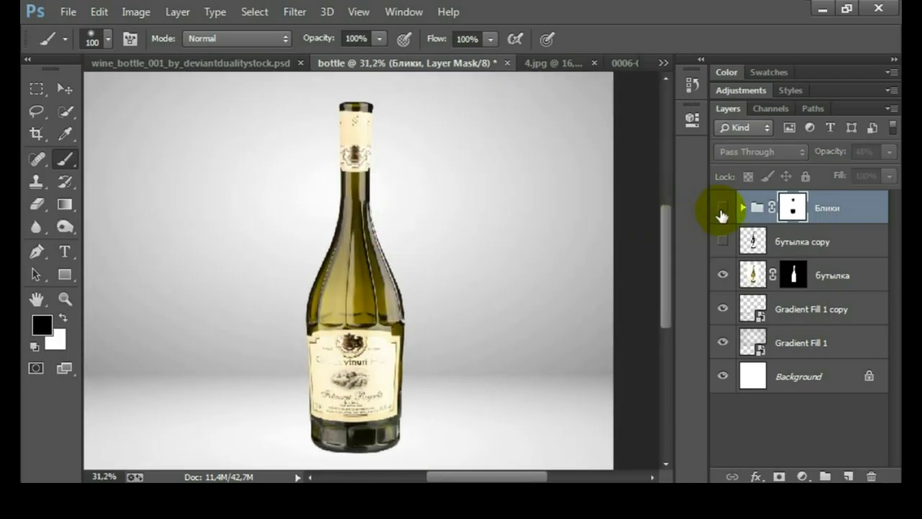
{"action": "scroll", "coordinate": [497, 280], "scroll_direction": "down", "scroll_amount": 1}
{"action": "scroll", "coordinate": [468, 296], "scroll_direction": "down", "scroll_amount": 1}
{"action": "scroll", "coordinate": [454, 306], "scroll_direction": "up", "scroll_amount": 1}
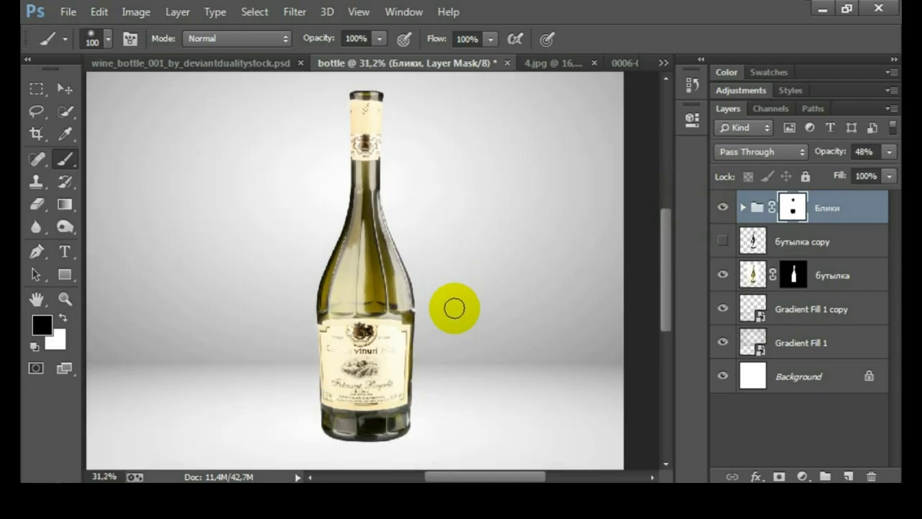
{"action": "left_click", "coordinate": [854, 279]}
Step: Convert бутылка to a smart object and apply Topaz Detail's Overall Detail Light II preset
{"action": "right_click", "coordinate": [855, 279]}
{"action": "left_click", "coordinate": [537, 188]}
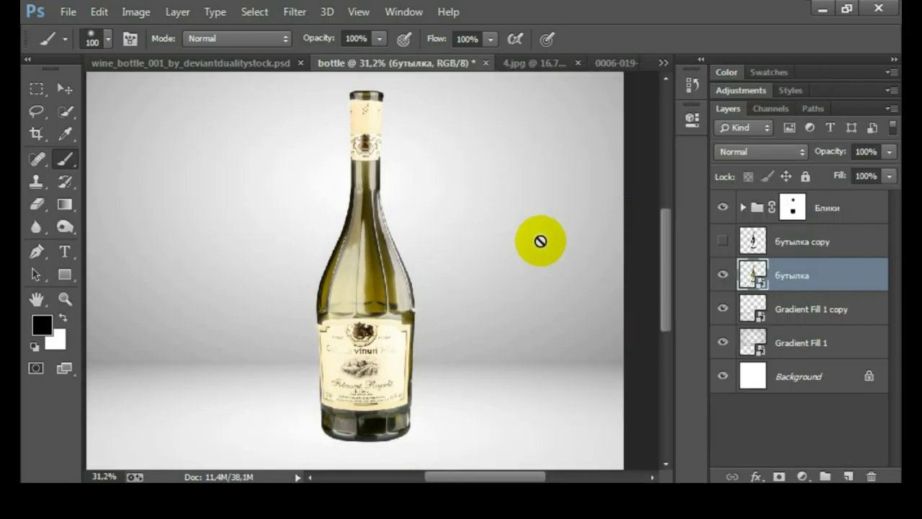
{"action": "left_click", "coordinate": [295, 11]}
{"action": "mouse_move", "coordinate": [319, 424]}
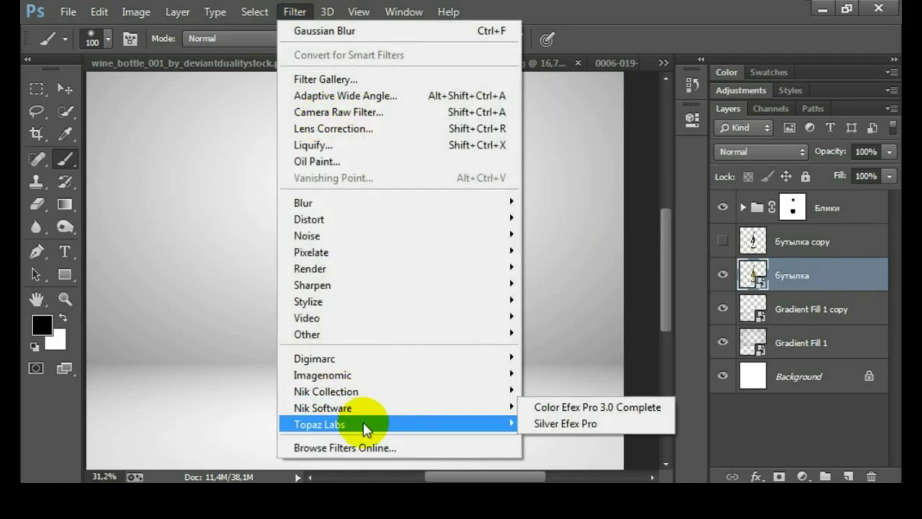
{"action": "left_click", "coordinate": [566, 307]}
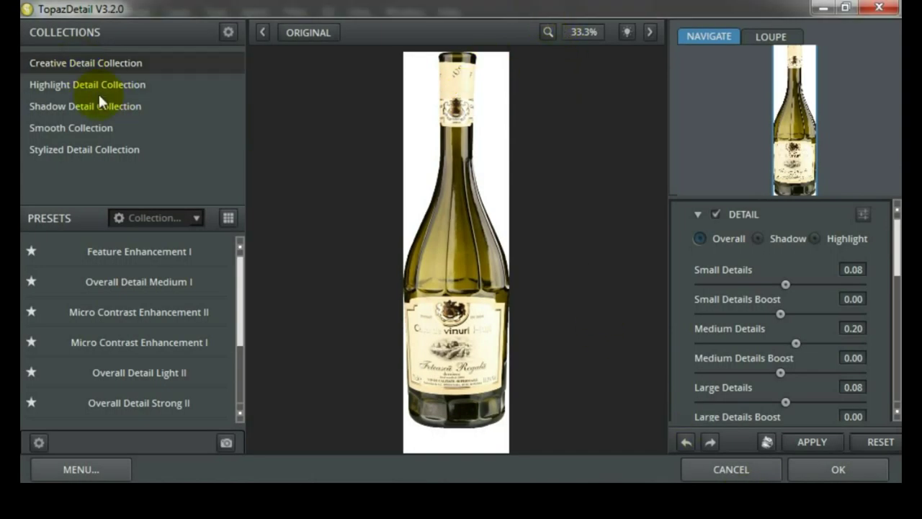
{"action": "left_click", "coordinate": [78, 63]}
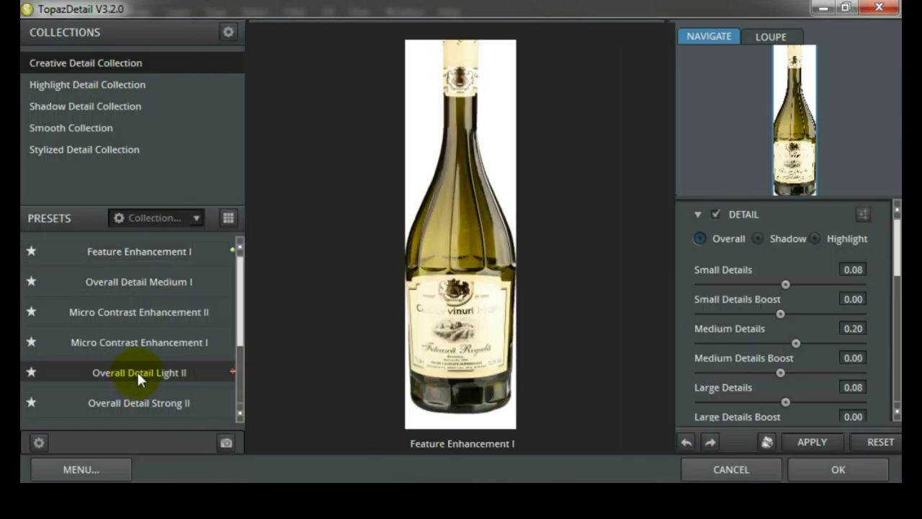
{"action": "left_click", "coordinate": [137, 374]}
{"action": "left_click", "coordinate": [816, 469]}
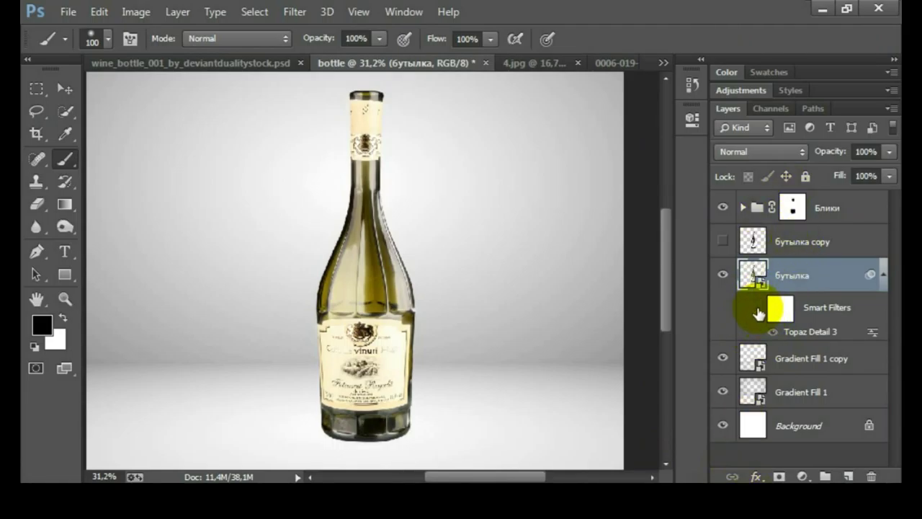
Step: Add a new layer above бутылка, filled with 50% gray in Overlay blend mode
{"action": "left_click", "coordinate": [883, 274]}
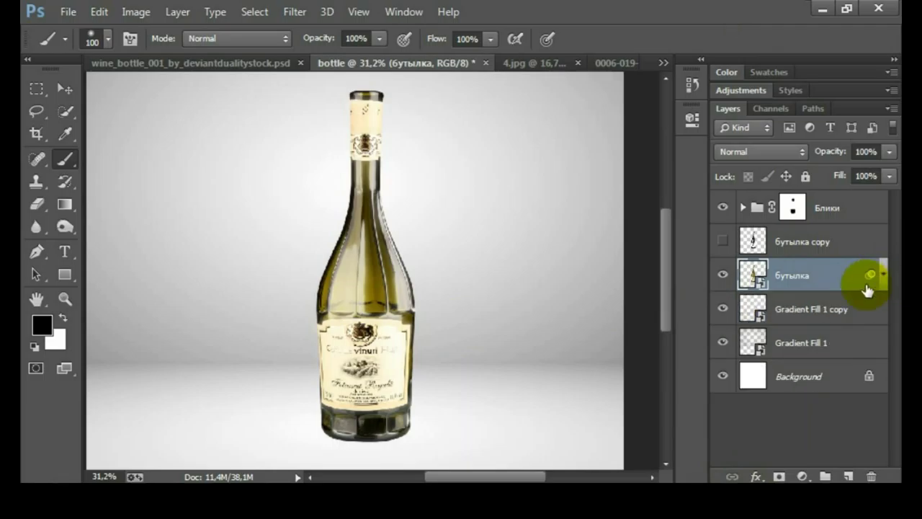
{"action": "left_click", "coordinate": [837, 210]}
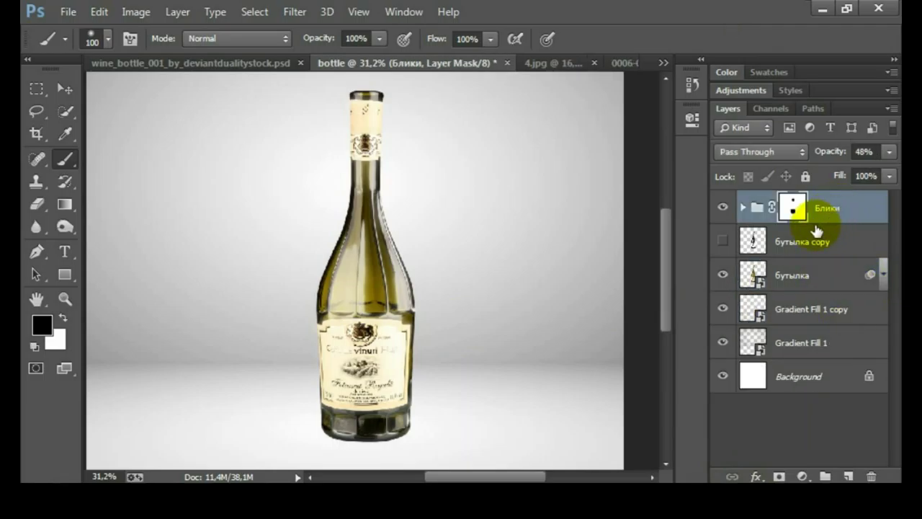
{"action": "left_click", "coordinate": [826, 275]}
{"action": "key", "text": "ctrl+shift+alt+n"}
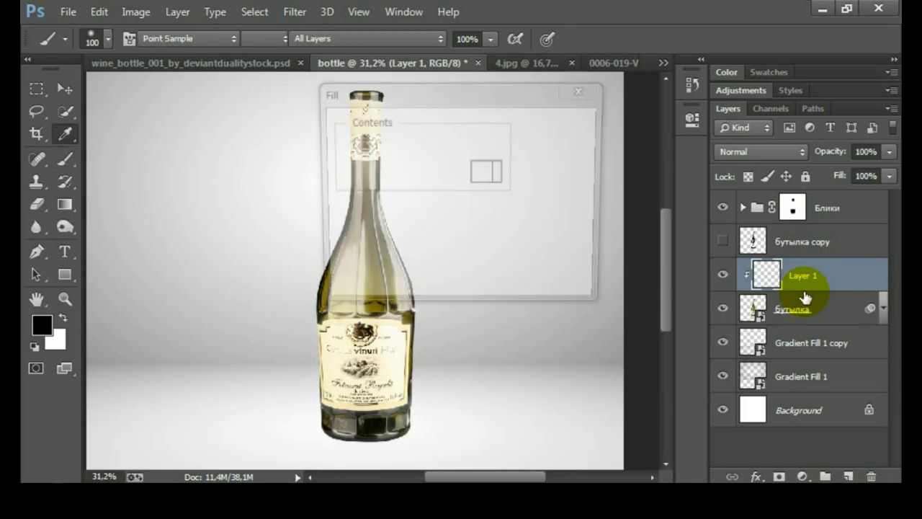
{"action": "key", "text": "shift+F5"}
{"action": "key", "text": "Return"}
{"action": "left_click", "coordinate": [749, 150]}
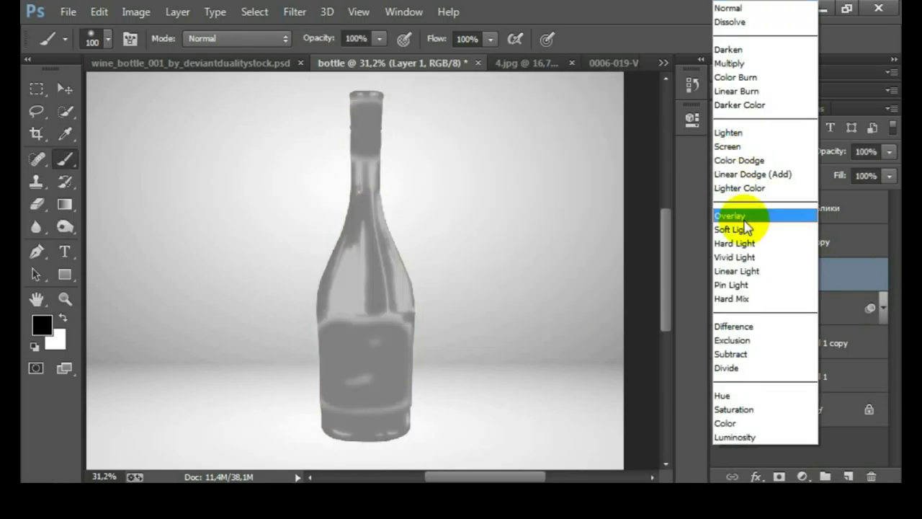
{"action": "left_click", "coordinate": [730, 215]}
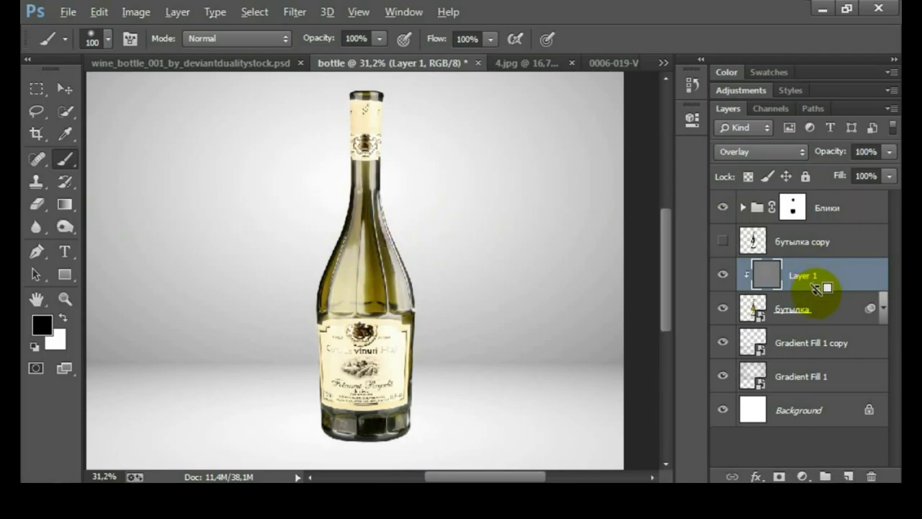
Step: Duplicate the бутылка layer as бутылка copy 2
{"action": "left_click", "coordinate": [819, 312]}
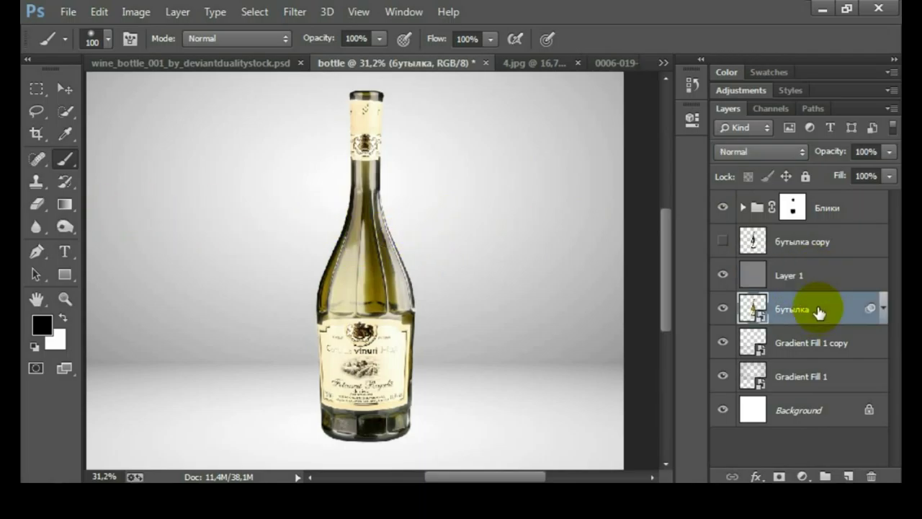
{"action": "key", "text": "ctrl+j"}
{"action": "right_click", "coordinate": [819, 311]}
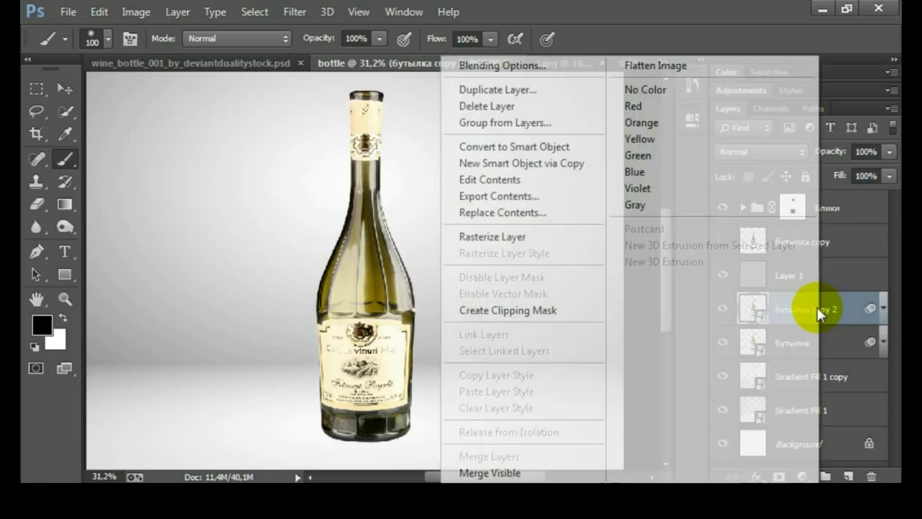
Step: Rasterize бутылка copy 2 and move the Блики group below Layer 1
{"action": "left_click", "coordinate": [464, 236]}
{"action": "left_click", "coordinate": [805, 288]}
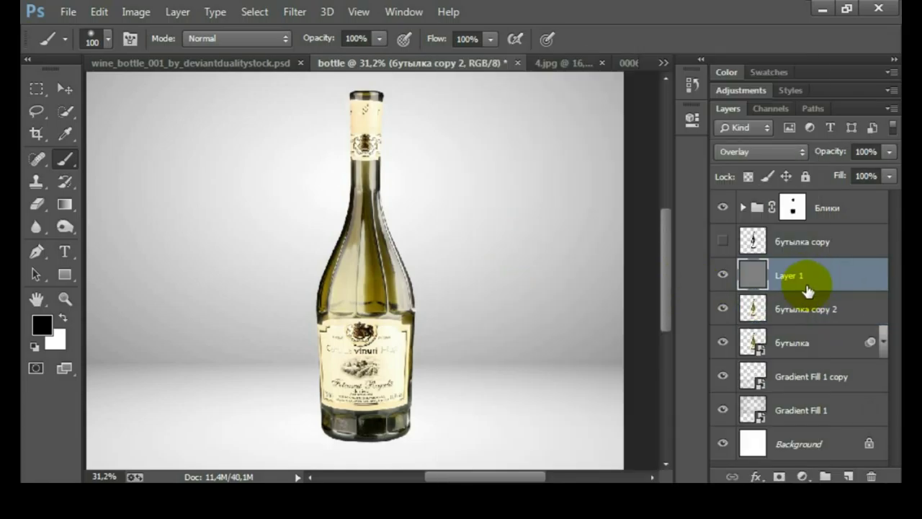
{"action": "mouse_move", "coordinate": [830, 210]}
{"action": "left_mouse_down"}
{"action": "mouse_move", "coordinate": [832, 281]}
{"action": "mouse_move", "coordinate": [834, 270]}
{"action": "left_mouse_up"}
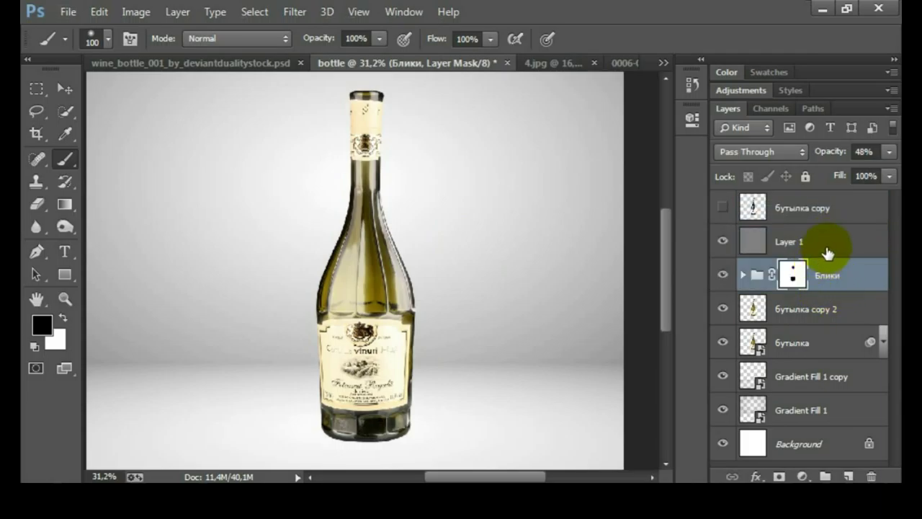
{"action": "left_click", "coordinate": [826, 254]}
{"action": "mouse_move", "coordinate": [823, 260]}
{"action": "left_mouse_down"}
{"action": "mouse_move", "coordinate": [823, 288]}
{"action": "mouse_move", "coordinate": [823, 257]}
{"action": "left_mouse_up"}
Step: Merge copies of Блики and бутылка copy 2 into Блики copy, hiding the original Блики
{"action": "left_click", "coordinate": [846, 284]}
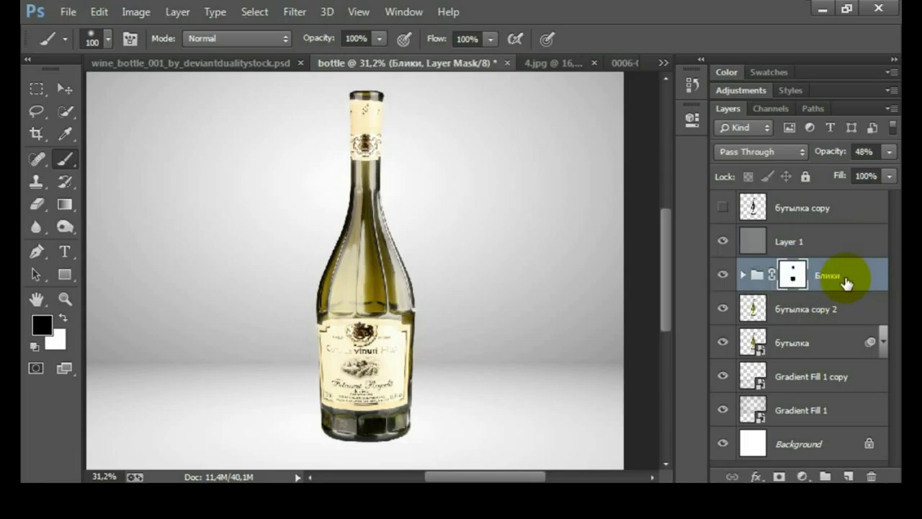
{"action": "left_click", "coordinate": [843, 311], "text": "ctrl"}
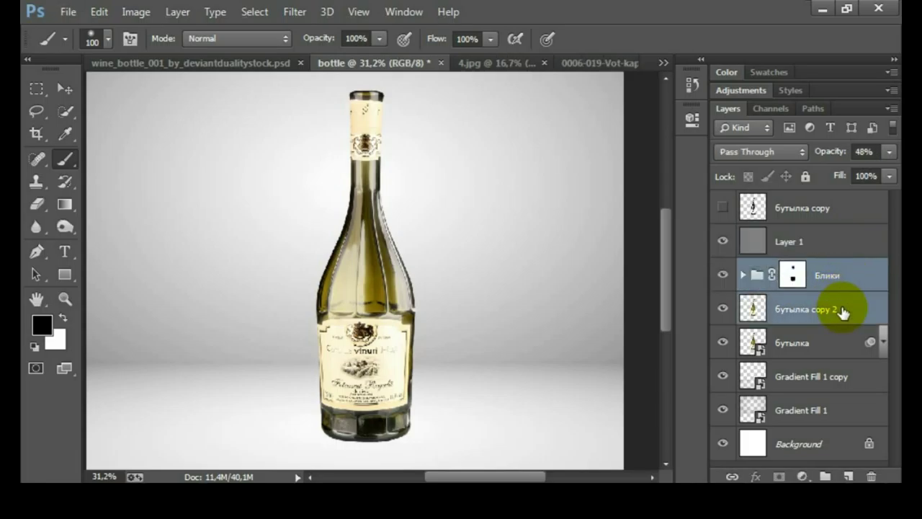
{"action": "key", "text": "ctrl+j"}
{"action": "left_click", "coordinate": [723, 309]}
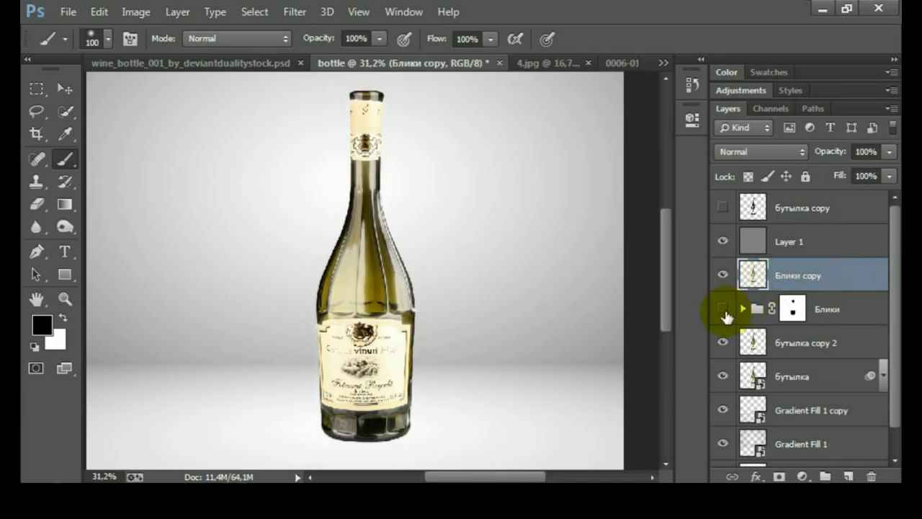
Step: Clip the gray Overlay layer to Блики copy and dodge the bottle neck at 27% exposure
{"action": "left_click", "coordinate": [818, 243]}
{"action": "left_click", "coordinate": [748, 258], "text": "alt"}
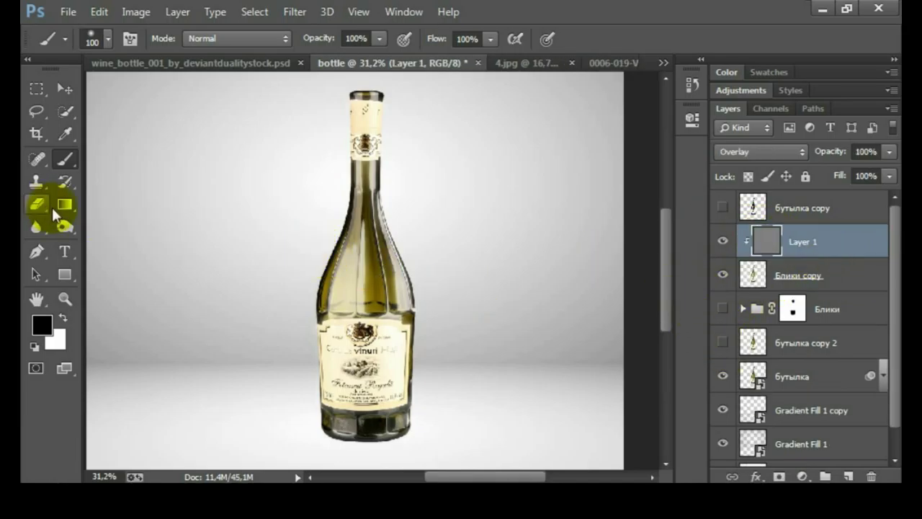
{"action": "left_click", "coordinate": [65, 226]}
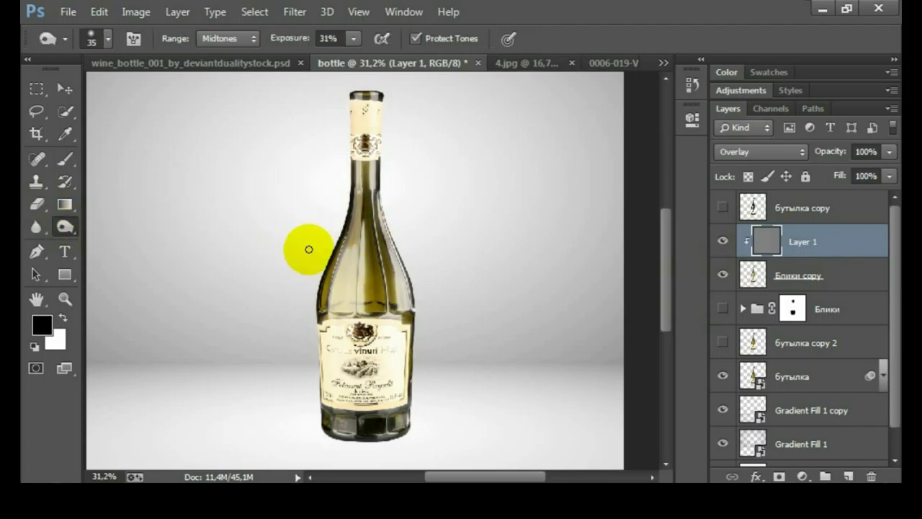
{"action": "scroll", "coordinate": [309, 247], "scroll_direction": "up", "scroll_amount": 2}
{"action": "scroll", "coordinate": [397, 237], "scroll_direction": "up", "scroll_amount": 2}
{"action": "scroll", "coordinate": [361, 274], "scroll_direction": "up", "scroll_amount": 2}
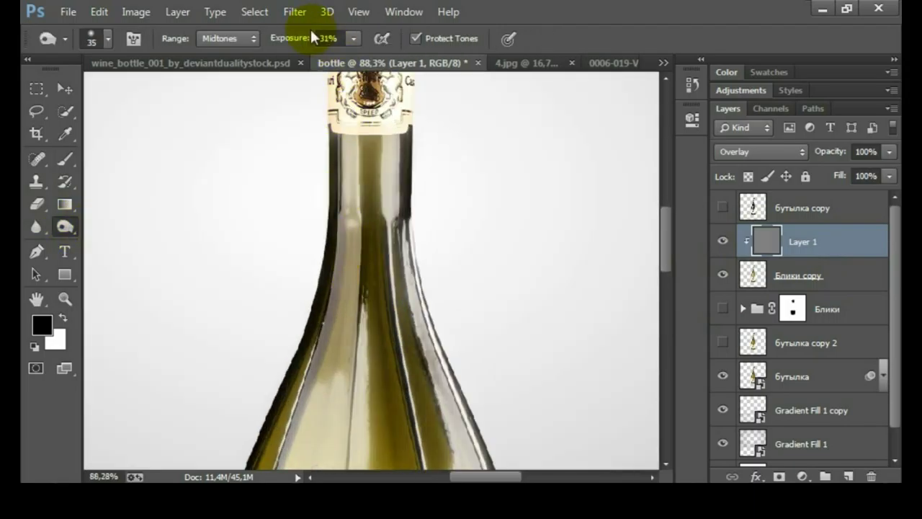
{"action": "mouse_move", "coordinate": [350, 193]}
{"action": "left_mouse_down"}
{"action": "mouse_move", "coordinate": [353, 244]}
{"action": "mouse_move", "coordinate": [333, 335]}
{"action": "left_mouse_up"}
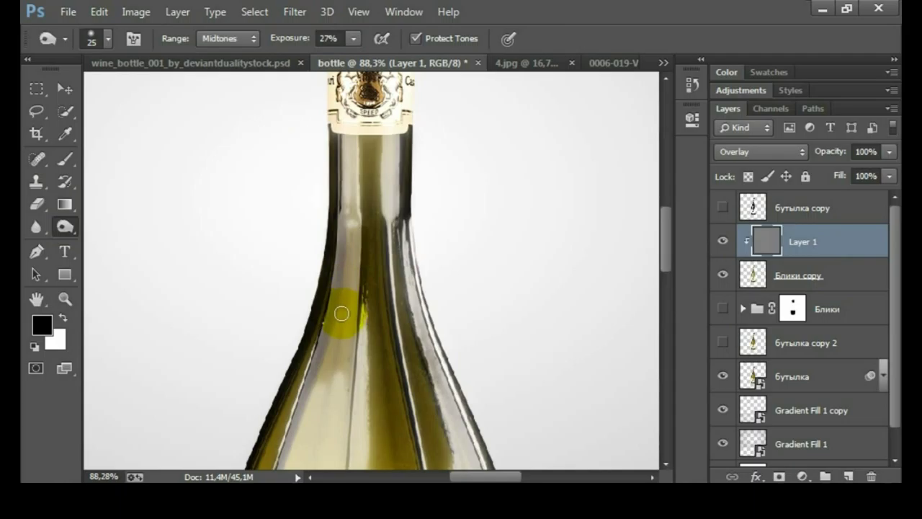
{"action": "mouse_move", "coordinate": [333, 264]}
{"action": "left_mouse_down"}
{"action": "mouse_move", "coordinate": [298, 330]}
{"action": "mouse_move", "coordinate": [336, 130]}
{"action": "mouse_move", "coordinate": [377, 139]}
{"action": "mouse_move", "coordinate": [383, 225]}
{"action": "left_mouse_up"}
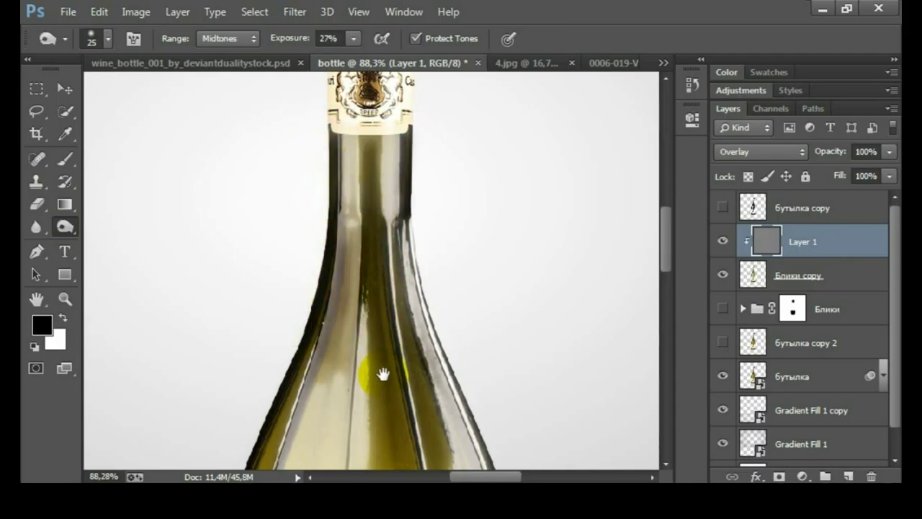
Step: Dodge highlights along the bottle's lower body, label edges, base and top
{"action": "left_click_drag", "start_coordinate": [382, 374], "coordinate": [356, 209]}
{"action": "left_click_drag", "start_coordinate": [383, 400], "coordinate": [360, 274]}
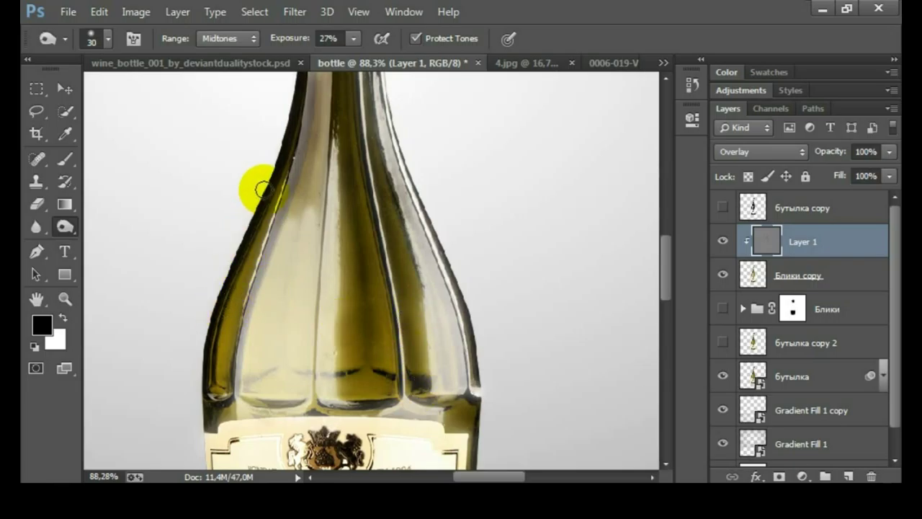
{"action": "left_click_drag", "start_coordinate": [433, 383], "coordinate": [229, 363]}
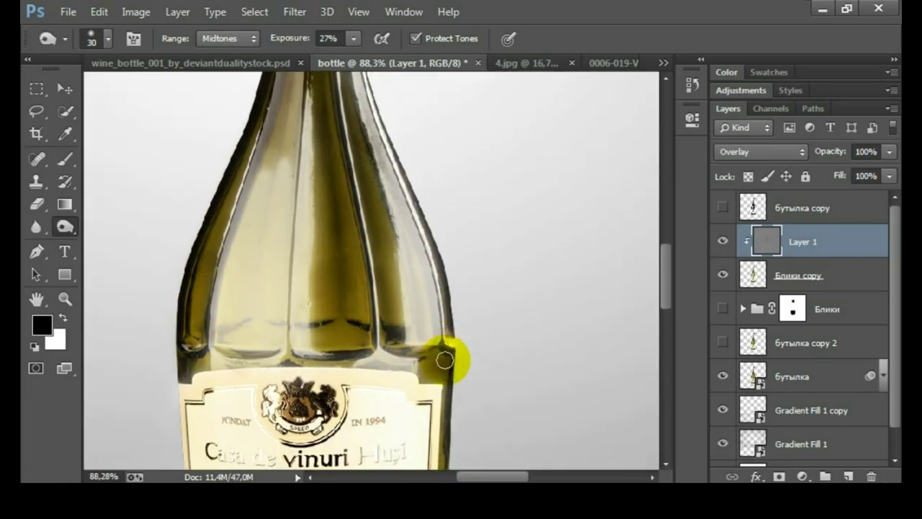
{"action": "mouse_move", "coordinate": [439, 461]}
{"action": "left_mouse_down"}
{"action": "mouse_move", "coordinate": [299, 206]}
{"action": "mouse_move", "coordinate": [388, 194]}
{"action": "left_mouse_up"}
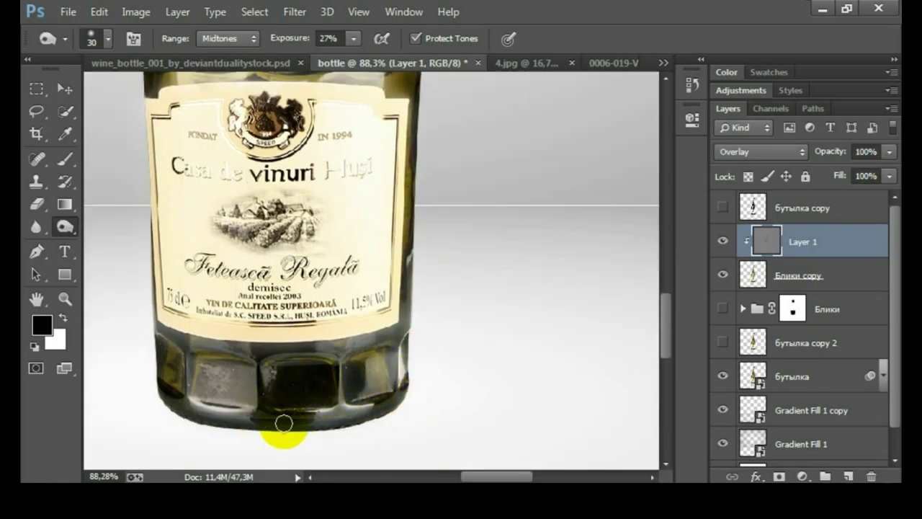
{"action": "left_click_drag", "start_coordinate": [294, 195], "coordinate": [309, 412]}
{"action": "mouse_move", "coordinate": [339, 108]}
{"action": "left_mouse_down"}
{"action": "mouse_move", "coordinate": [350, 354]}
{"action": "mouse_move", "coordinate": [324, 279]}
{"action": "left_mouse_up"}
{"action": "left_click_drag", "start_coordinate": [358, 91], "coordinate": [350, 144]}
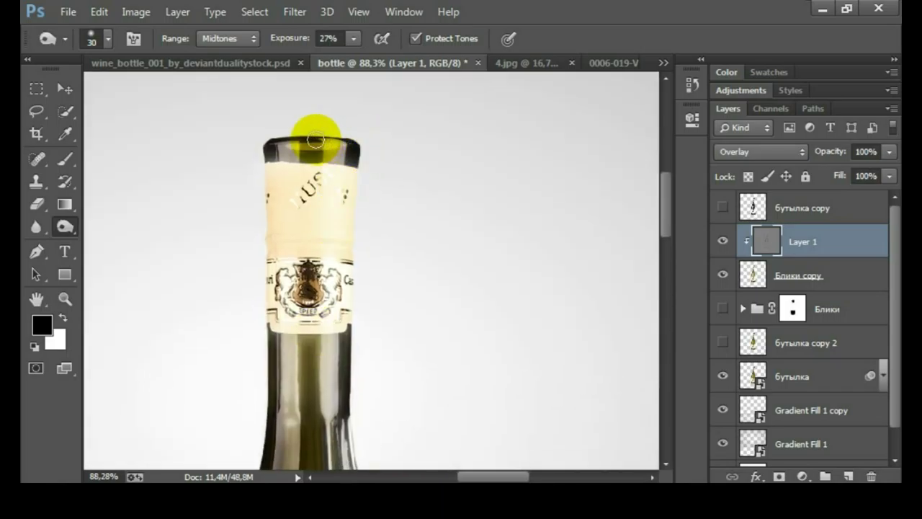
{"action": "scroll", "coordinate": [313, 339], "scroll_direction": "down", "scroll_amount": 5}
{"action": "scroll", "coordinate": [329, 278], "scroll_direction": "down", "scroll_amount": 1}
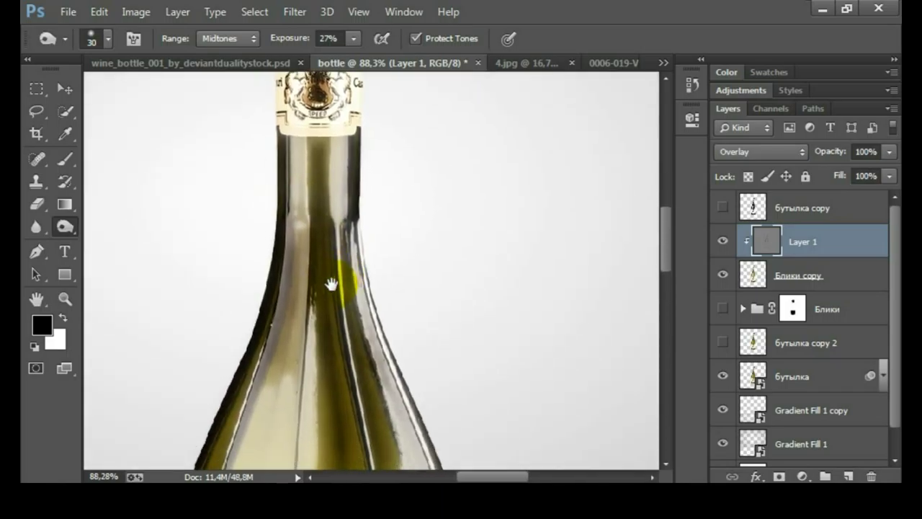
{"action": "left_click", "coordinate": [130, 219]}
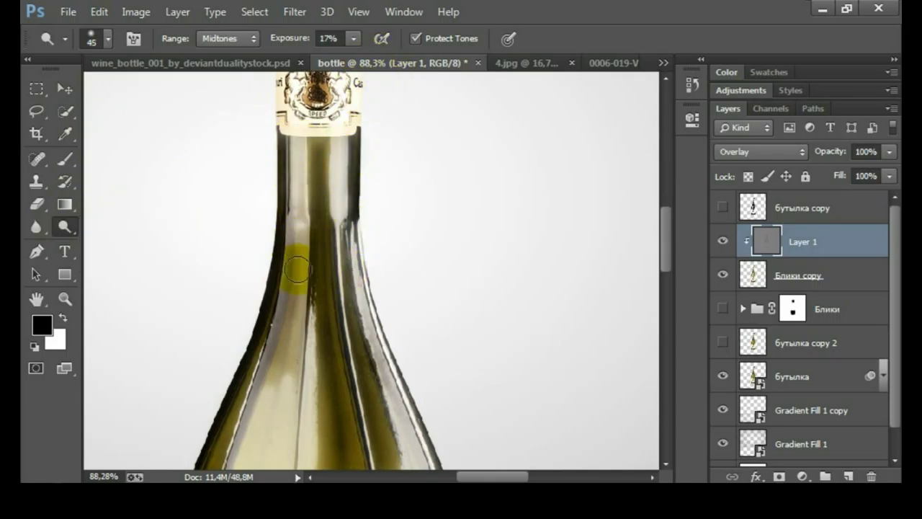
Step: Dodge softer streaks at 17% exposure, size 45, along the neck, right shoulder and base
{"action": "scroll", "coordinate": [300, 260], "scroll_direction": "down", "scroll_amount": 2}
{"action": "left_click_drag", "start_coordinate": [293, 416], "coordinate": [294, 257]}
{"action": "left_click_drag", "start_coordinate": [380, 280], "coordinate": [371, 127]}
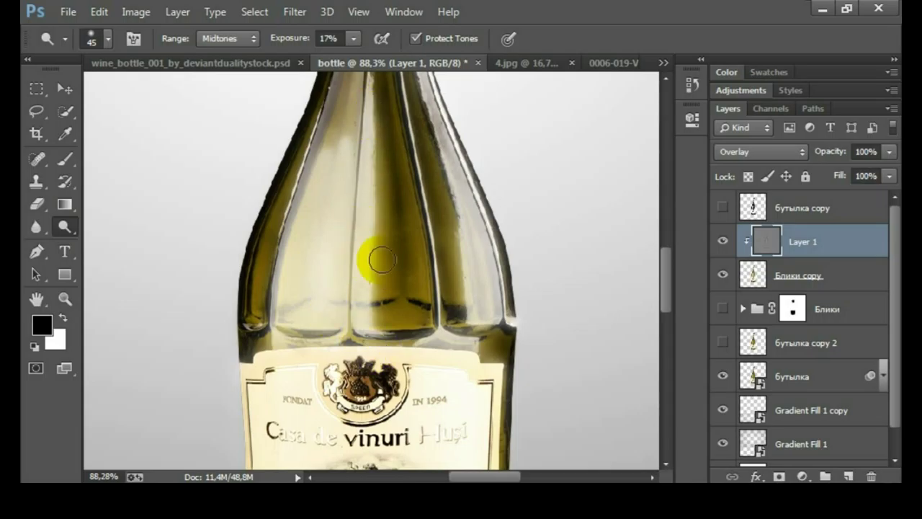
{"action": "left_click_drag", "start_coordinate": [374, 351], "coordinate": [318, 375]}
{"action": "left_click_drag", "start_coordinate": [385, 162], "coordinate": [411, 387]}
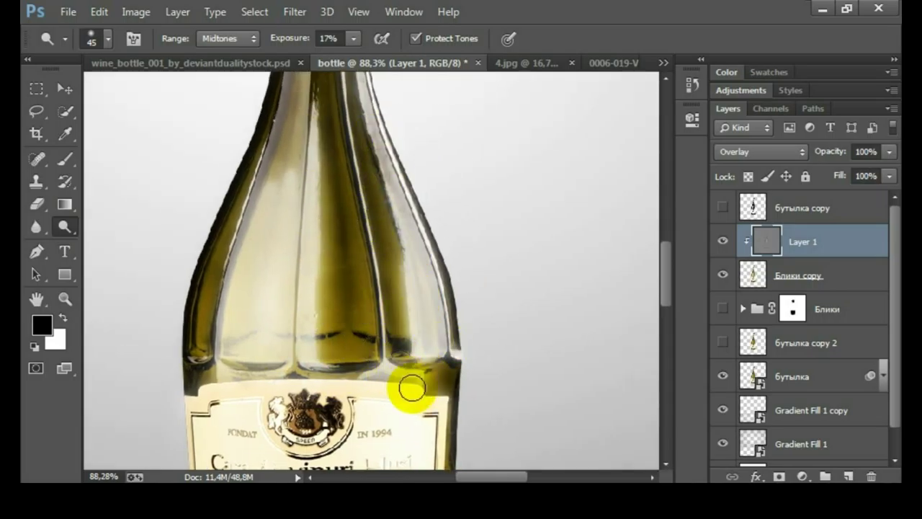
{"action": "scroll", "coordinate": [338, 310], "scroll_direction": "up", "scroll_amount": 2}
{"action": "left_click_drag", "start_coordinate": [377, 191], "coordinate": [420, 332]}
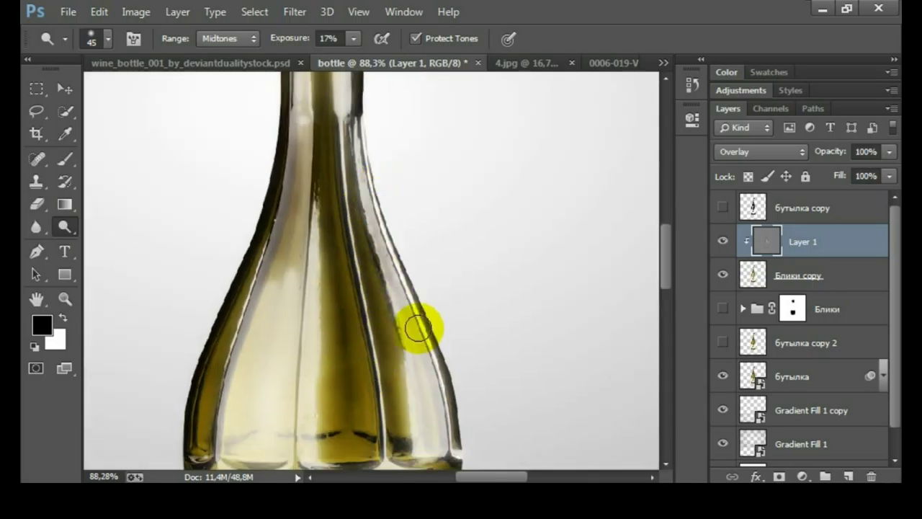
{"action": "scroll", "coordinate": [362, 213], "scroll_direction": "up", "scroll_amount": 3}
{"action": "scroll", "coordinate": [364, 238], "scroll_direction": "up", "scroll_amount": 2}
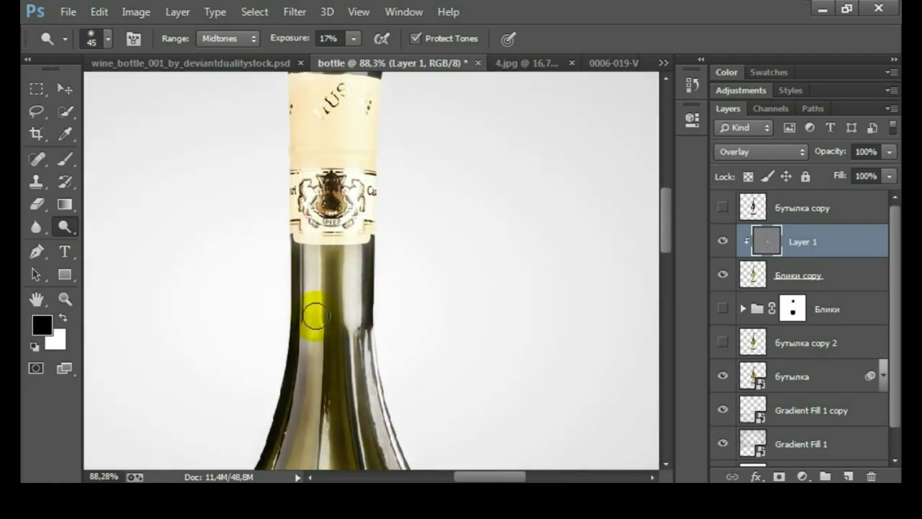
{"action": "scroll", "coordinate": [315, 315], "scroll_direction": "up", "scroll_amount": 3}
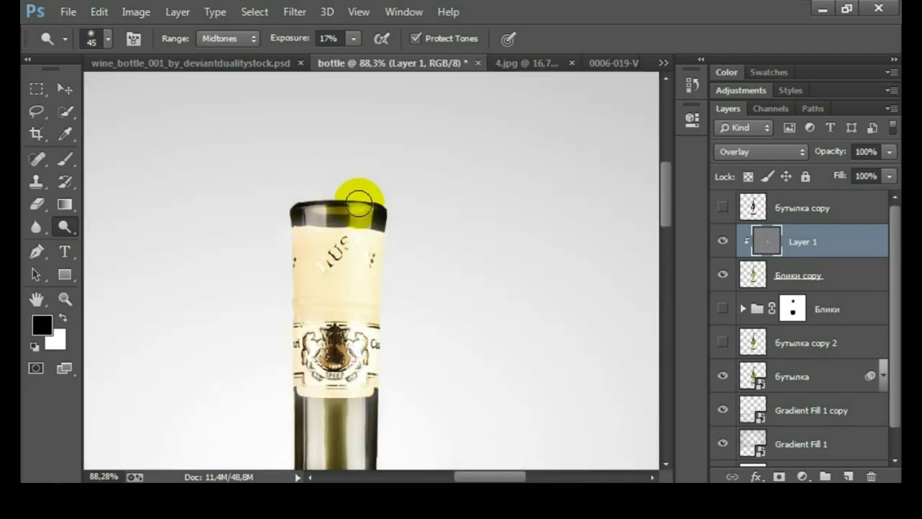
{"action": "scroll", "coordinate": [360, 303], "scroll_direction": "down", "scroll_amount": 5}
{"action": "scroll", "coordinate": [354, 243], "scroll_direction": "down", "scroll_amount": 3}
{"action": "scroll", "coordinate": [384, 369], "scroll_direction": "down", "scroll_amount": 7}
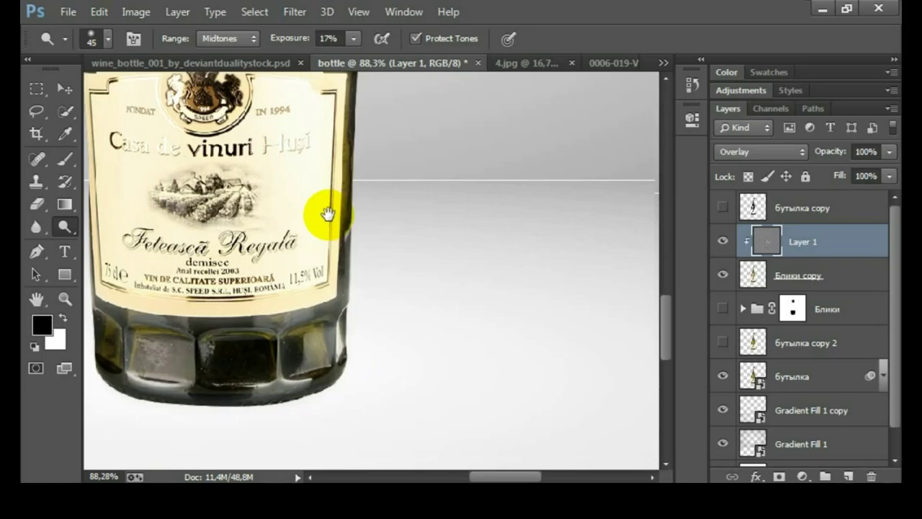
{"action": "scroll", "coordinate": [329, 212], "scroll_direction": "down", "scroll_amount": 1}
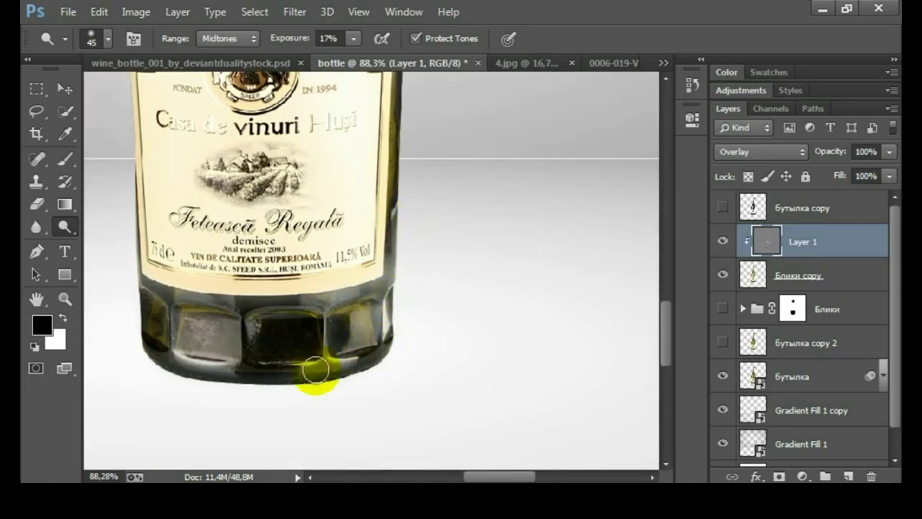
{"action": "scroll", "coordinate": [391, 313], "scroll_direction": "left", "scroll_amount": 3}
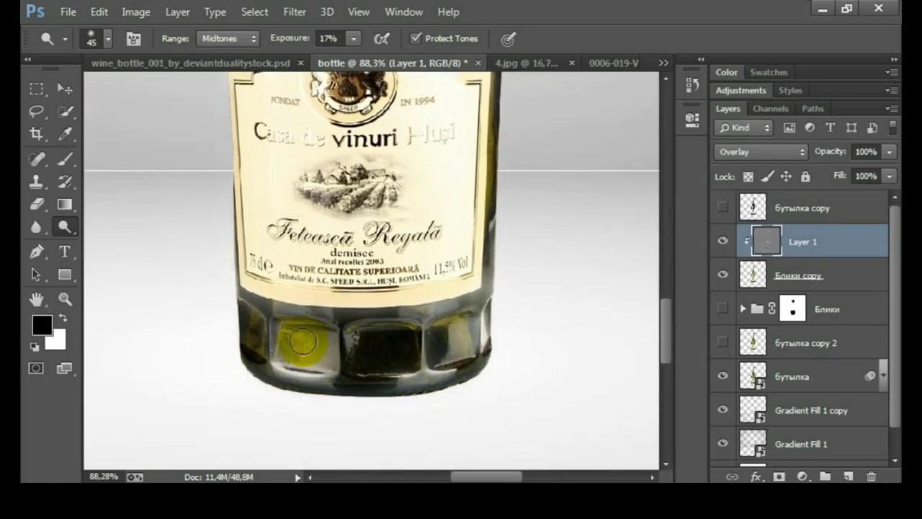
Step: Zoom out to check the whole bottle, then zoom back in around it
{"action": "key", "text": "ctrl+minus"}
{"action": "key", "text": "ctrl+minus"}
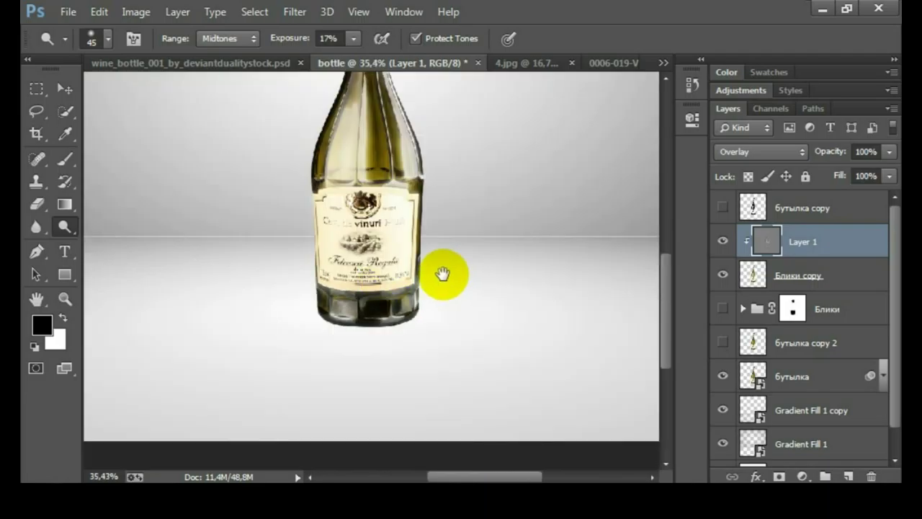
{"action": "key", "text": "ctrl+minus"}
{"action": "key", "text": "ctrl+0"}
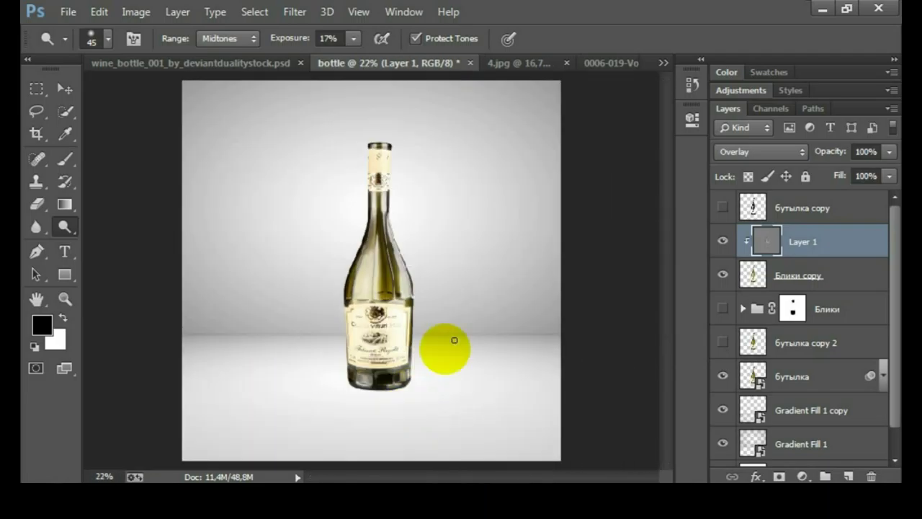
{"action": "scroll", "coordinate": [386, 285], "scroll_direction": "up", "scroll_amount": 3}
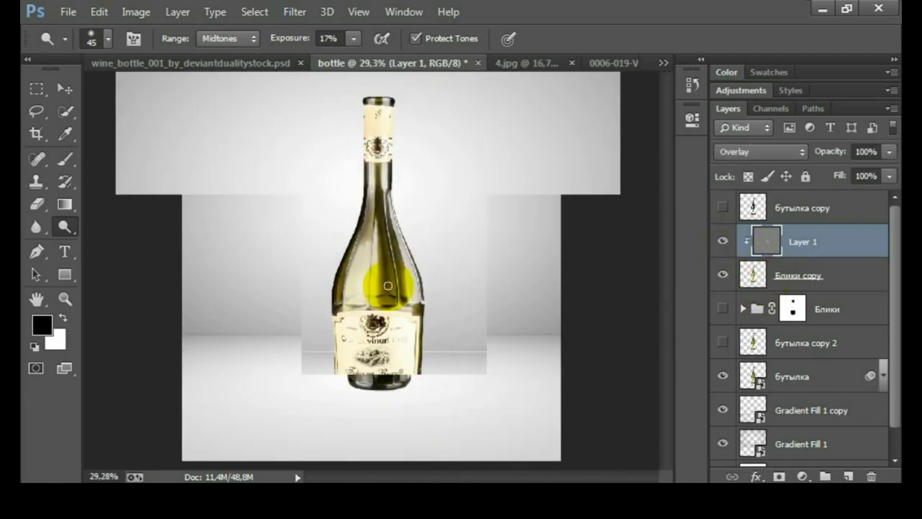
{"action": "left_click_drag", "start_coordinate": [368, 364], "coordinate": [411, 401]}
{"action": "scroll", "coordinate": [401, 401], "scroll_direction": "up", "scroll_amount": 2}
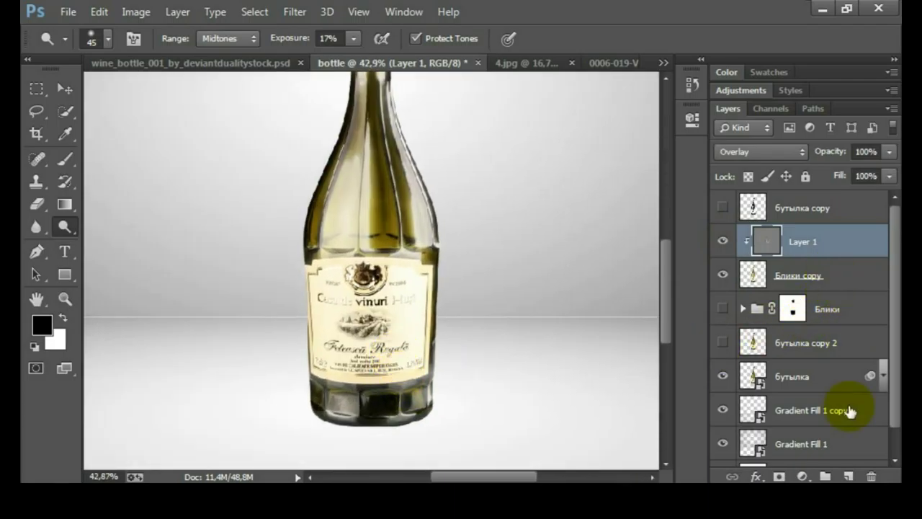
{"action": "left_click", "coordinate": [802, 476]}
Step: Add a clipped Hue/Saturation layer: Hue -29, Saturation -2, Lightness -2 on the bottle
{"action": "left_click", "coordinate": [795, 266]}
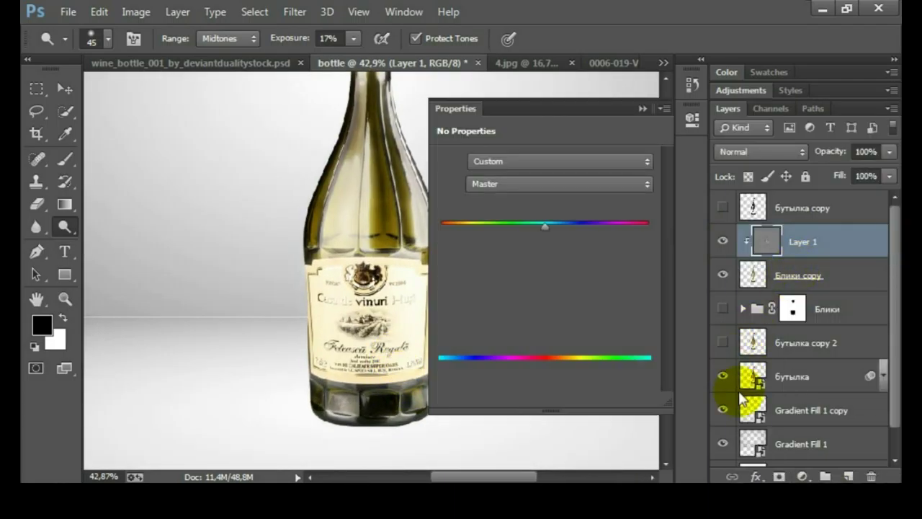
{"action": "left_click", "coordinate": [542, 402]}
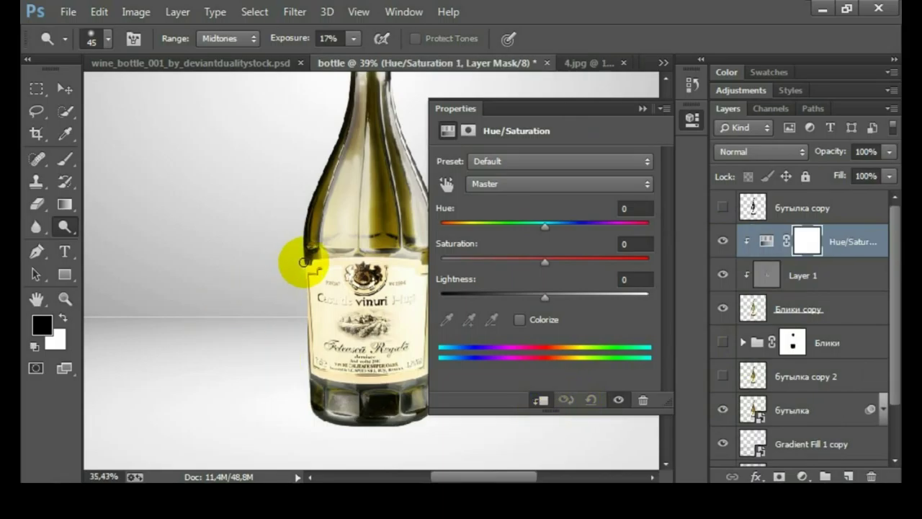
{"action": "scroll", "coordinate": [304, 262], "scroll_direction": "down", "scroll_amount": 2}
{"action": "left_click_drag", "start_coordinate": [295, 284], "coordinate": [293, 333]}
{"action": "left_click_drag", "start_coordinate": [545, 229], "coordinate": [516, 238]}
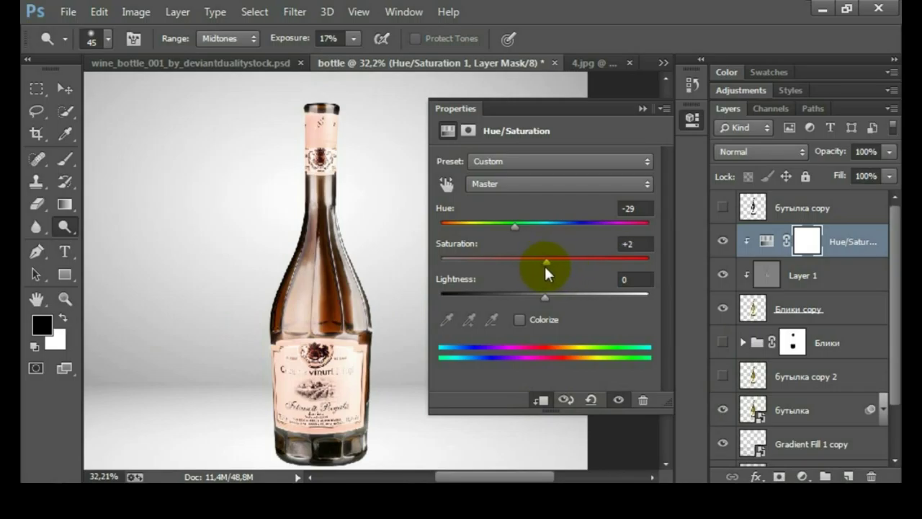
{"action": "left_click_drag", "start_coordinate": [544, 294], "coordinate": [542, 294]}
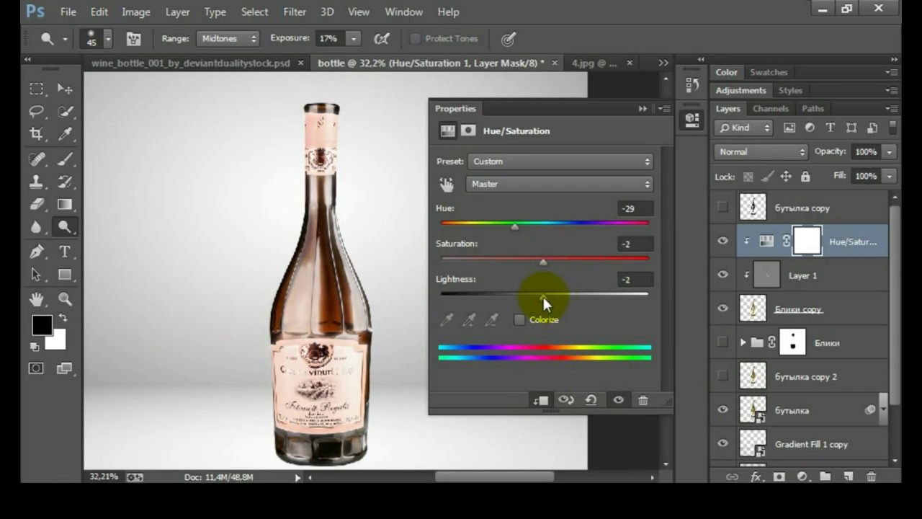
{"action": "left_click", "coordinate": [641, 108]}
{"action": "key", "text": "b"}
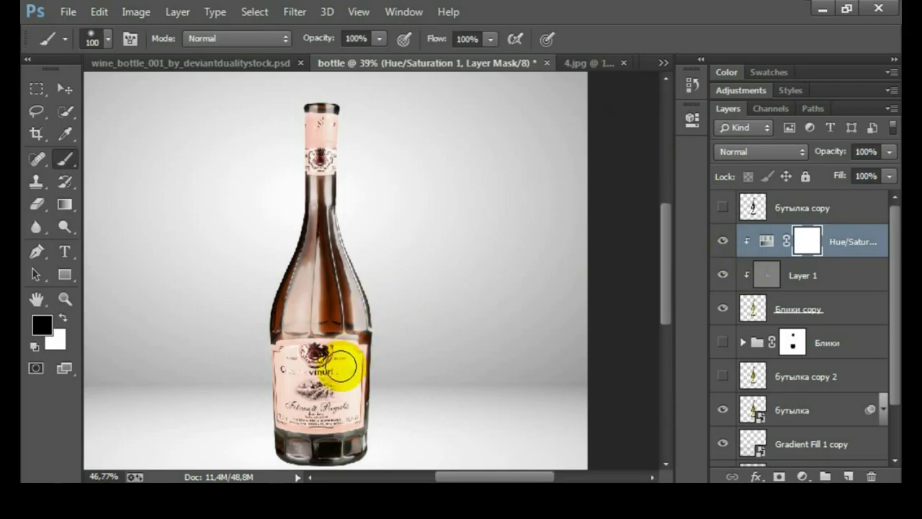
{"action": "scroll", "coordinate": [364, 239], "scroll_direction": "up", "scroll_amount": 2}
{"action": "scroll", "coordinate": [364, 239], "scroll_direction": "up", "scroll_amount": 2}
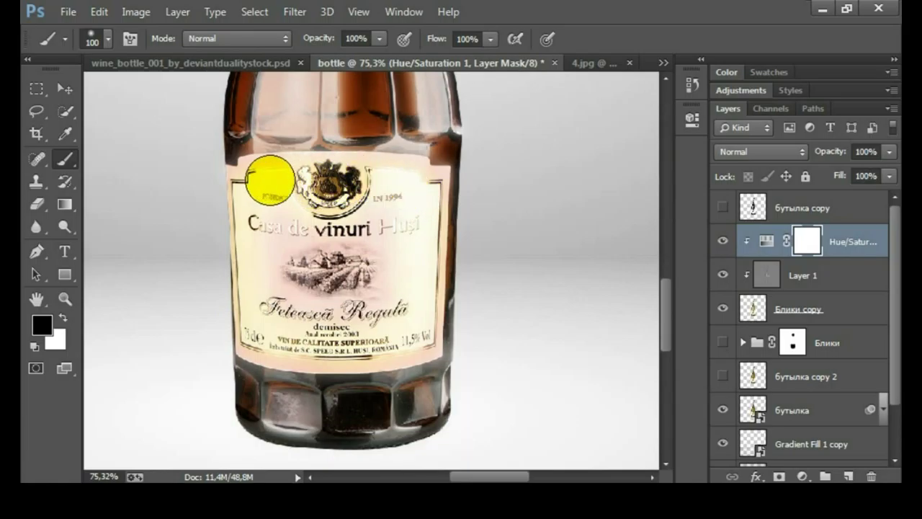
{"action": "left_click", "coordinate": [255, 337]}
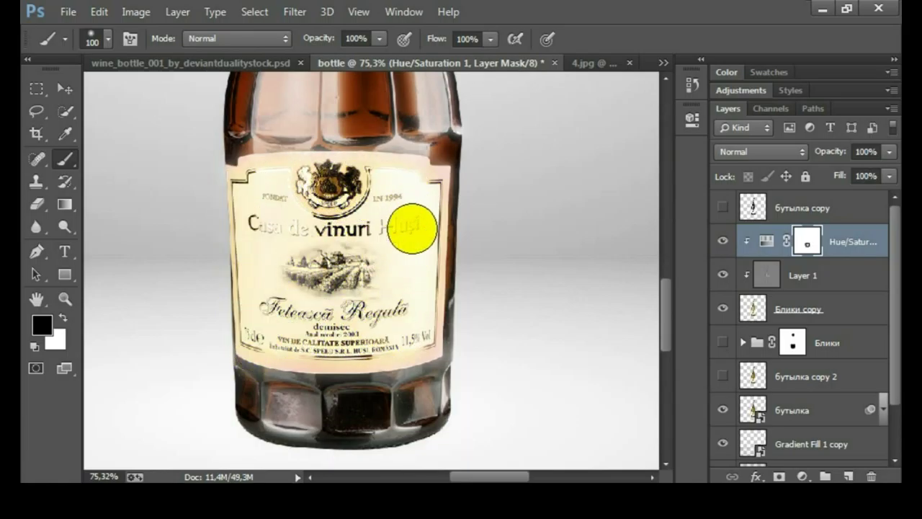
{"action": "key", "text": "bracketleft"}
{"action": "key", "text": "bracketleft"}
{"action": "key", "text": "bracketleft"}
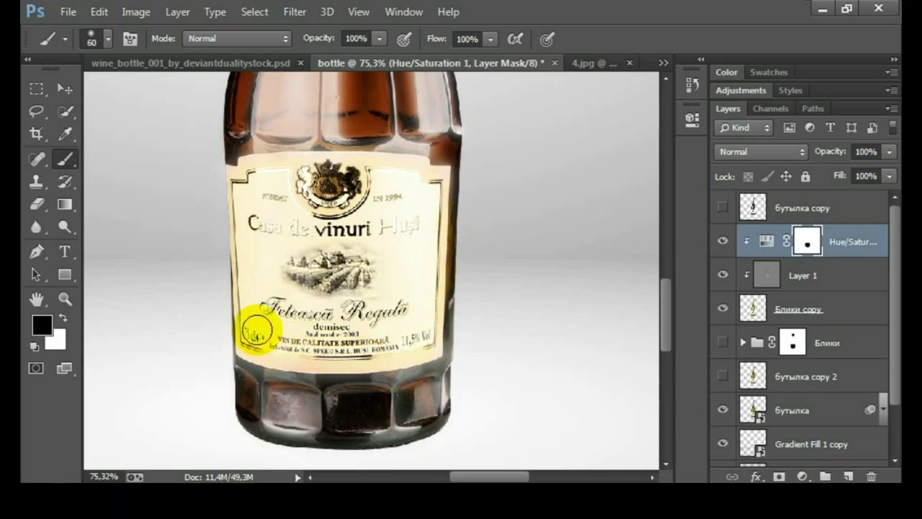
{"action": "scroll", "coordinate": [412, 172], "scroll_direction": "up", "scroll_amount": 3}
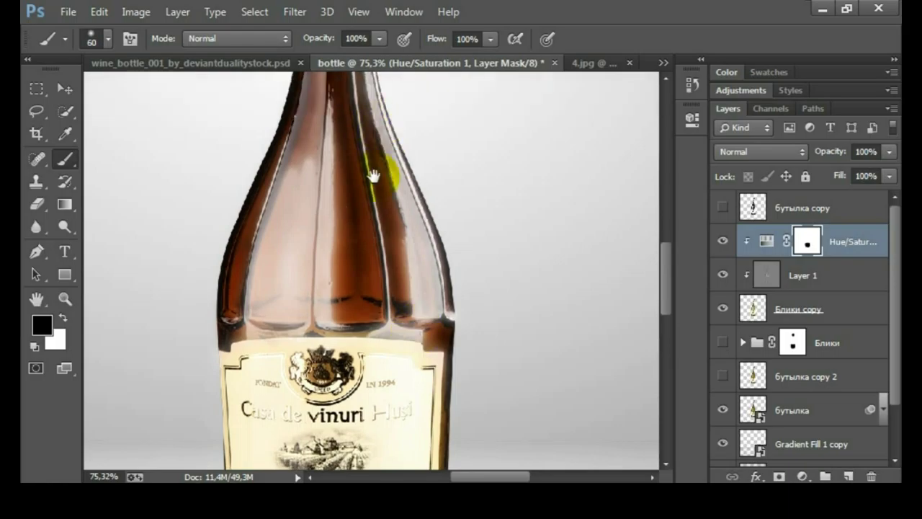
{"action": "scroll", "coordinate": [380, 123], "scroll_direction": "up", "scroll_amount": 5}
{"action": "mouse_move", "coordinate": [369, 295]}
{"action": "left_mouse_down"}
{"action": "mouse_move", "coordinate": [329, 243]}
{"action": "mouse_move", "coordinate": [399, 226]}
{"action": "mouse_move", "coordinate": [350, 199]}
{"action": "mouse_move", "coordinate": [405, 191]}
{"action": "mouse_move", "coordinate": [323, 181]}
{"action": "mouse_move", "coordinate": [418, 275]}
{"action": "left_mouse_up"}
{"action": "key", "text": "ctrl+0"}
{"action": "left_click", "coordinate": [722, 241]}
{"action": "scroll", "coordinate": [490, 288], "scroll_direction": "up", "scroll_amount": 1}
{"action": "scroll", "coordinate": [483, 253], "scroll_direction": "up", "scroll_amount": 1}
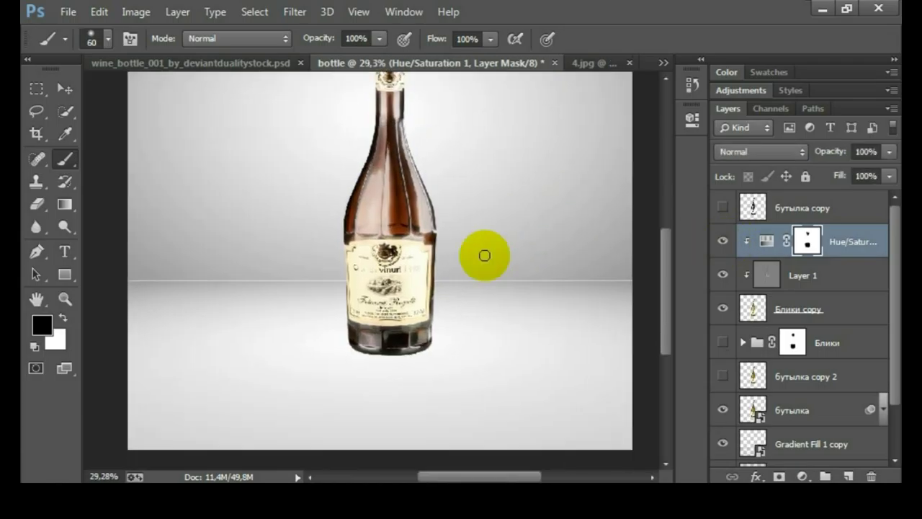
{"action": "scroll", "coordinate": [437, 339], "scroll_direction": "up", "scroll_amount": 2}
{"action": "scroll", "coordinate": [475, 301], "scroll_direction": "up", "scroll_amount": 3}
{"action": "scroll", "coordinate": [475, 301], "scroll_direction": "down", "scroll_amount": 1}
{"action": "scroll", "coordinate": [449, 319], "scroll_direction": "down", "scroll_amount": 3}
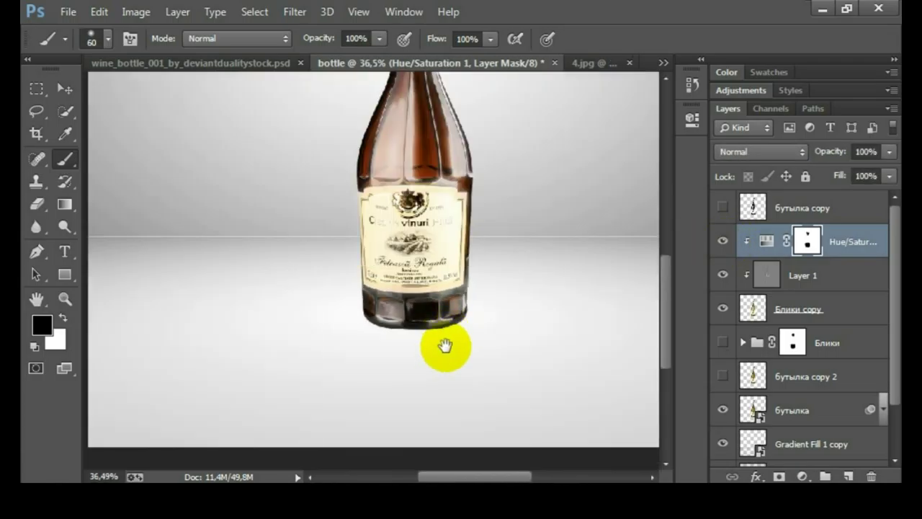
Step: Make a black bottle silhouette on a new layer, flipped vertically and moved below the bottle
{"action": "left_click", "coordinate": [758, 311], "text": "ctrl"}
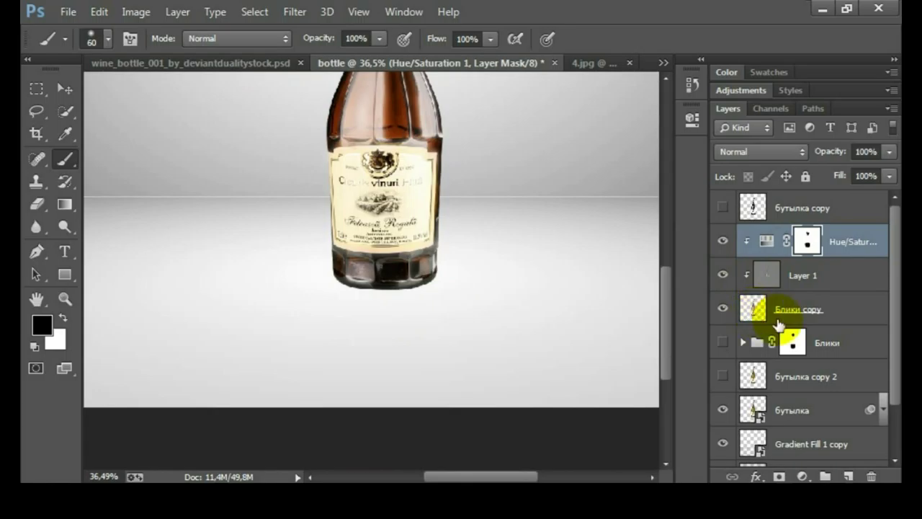
{"action": "left_click", "coordinate": [860, 356]}
{"action": "left_click", "coordinate": [848, 476]}
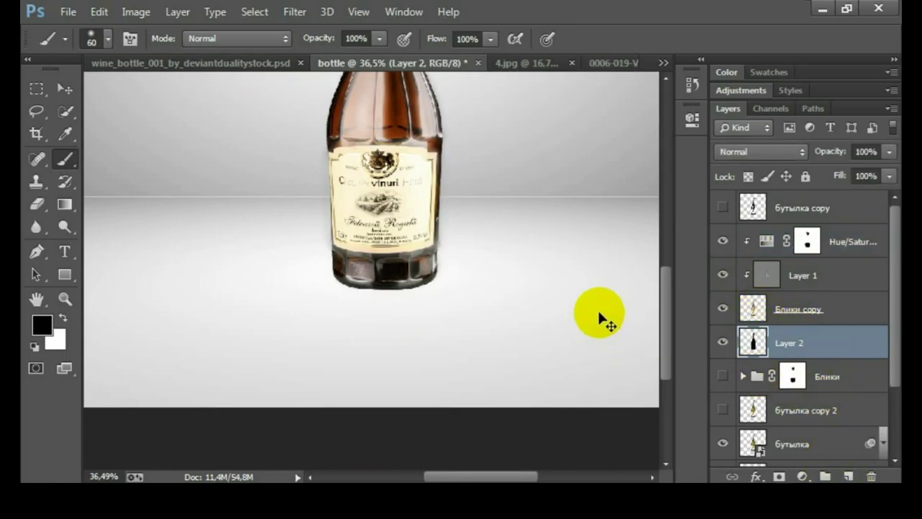
{"action": "key", "text": "ctrl+t"}
{"action": "right_click", "coordinate": [406, 196]}
{"action": "left_click", "coordinate": [461, 472]}
{"action": "left_click_drag", "start_coordinate": [385, 159], "coordinate": [382, 331]}
{"action": "key", "text": "b"}
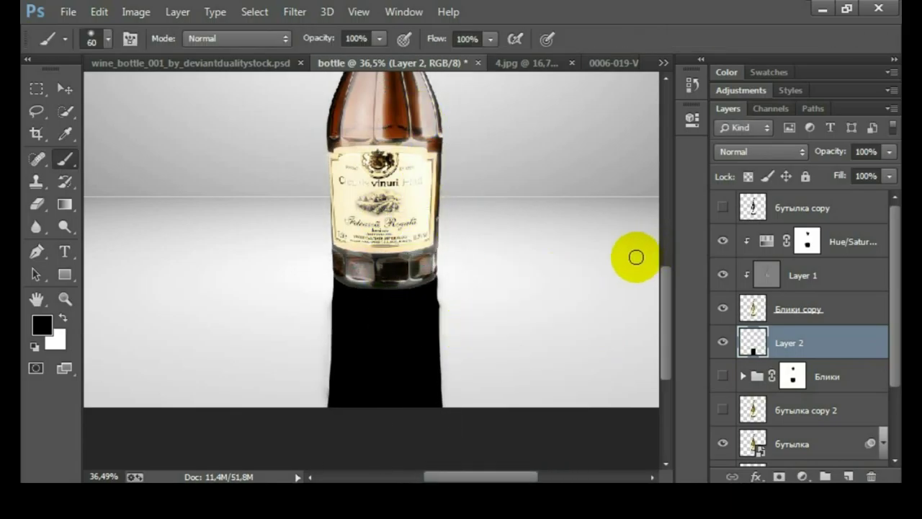
{"action": "left_click", "coordinate": [295, 13]}
{"action": "mouse_move", "coordinate": [310, 219]}
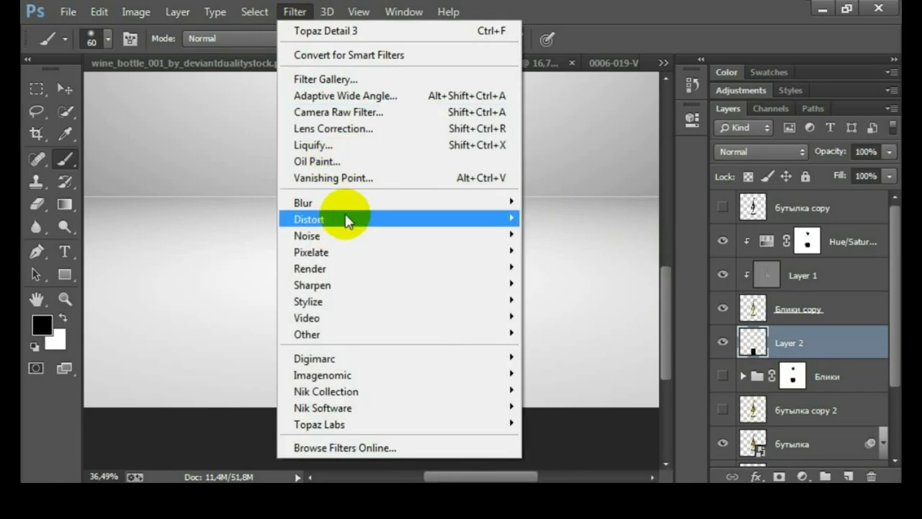
Step: Wave-distort the reflection (16 generators, wavelength 24–106, amplitude 1–10), set 10% opacity, add mask
{"action": "left_click", "coordinate": [569, 333]}
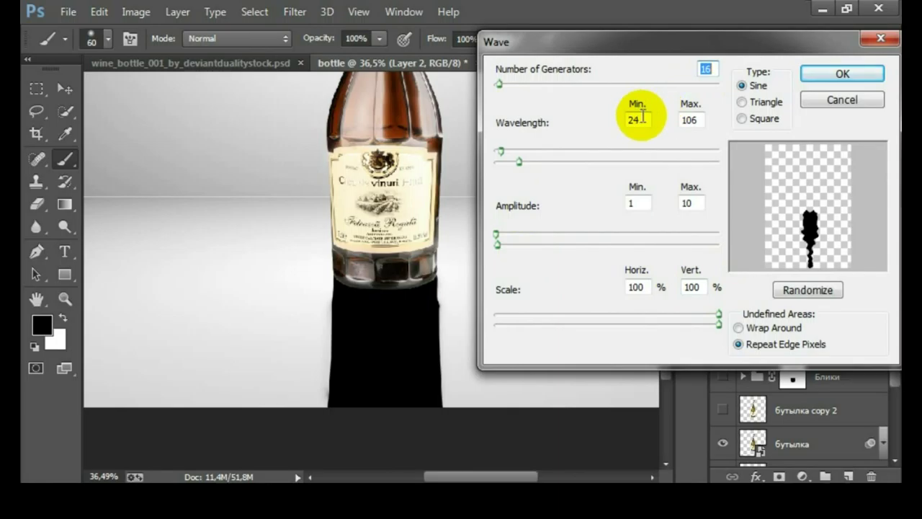
{"action": "key", "text": "Tab"}
{"action": "key", "text": "Tab"}
{"action": "key", "text": "Tab"}
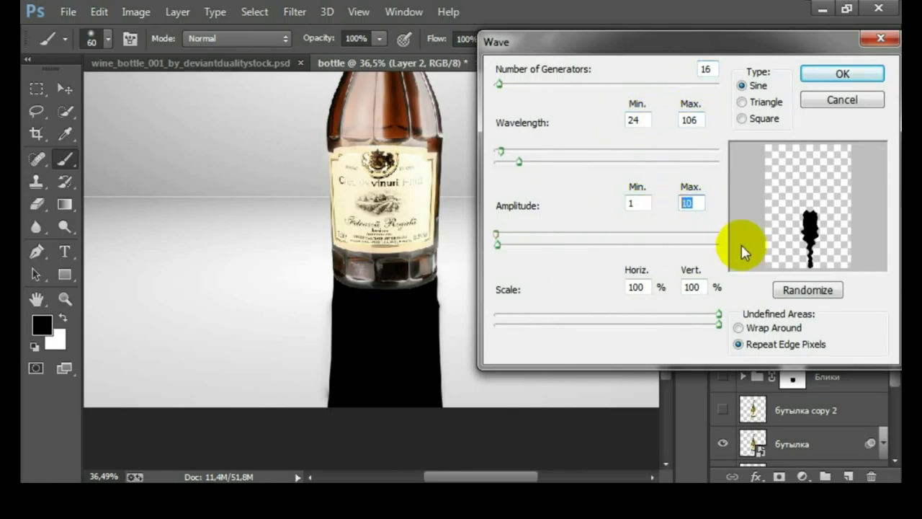
{"action": "left_click", "coordinate": [835, 73]}
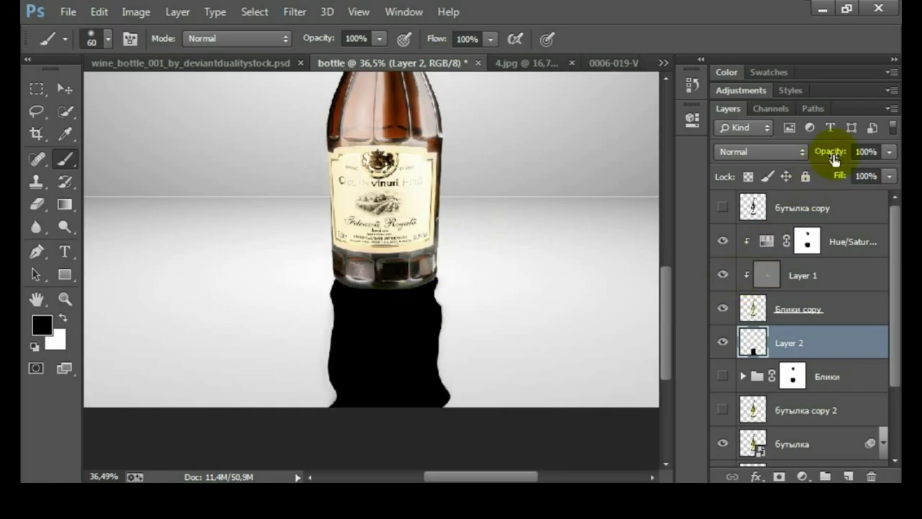
{"action": "left_click_drag", "start_coordinate": [820, 160], "coordinate": [760, 194]}
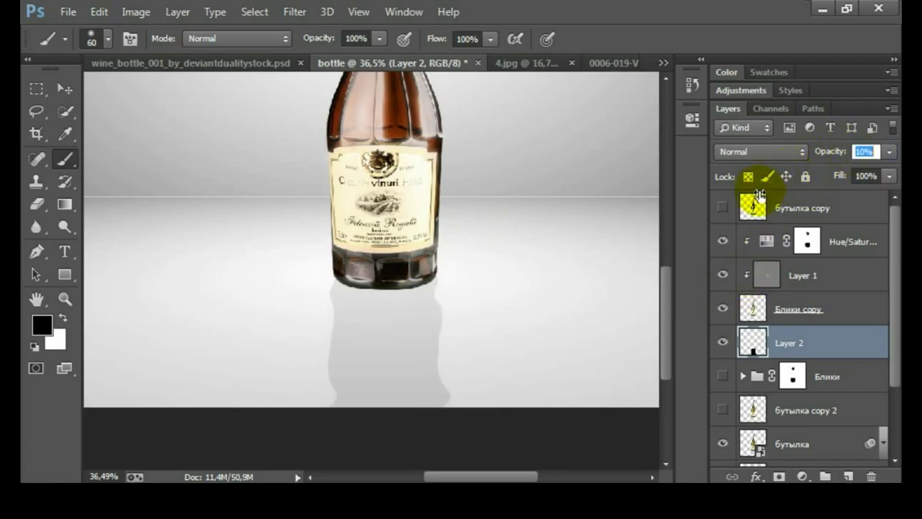
{"action": "left_click", "coordinate": [779, 477]}
{"action": "scroll", "coordinate": [394, 387], "scroll_direction": "down", "scroll_amount": 2}
Step: Enlarge the brush and blur the Layer 2 reflection with a 5-pixel Gaussian Blur
{"action": "key", "text": "bracketright"}
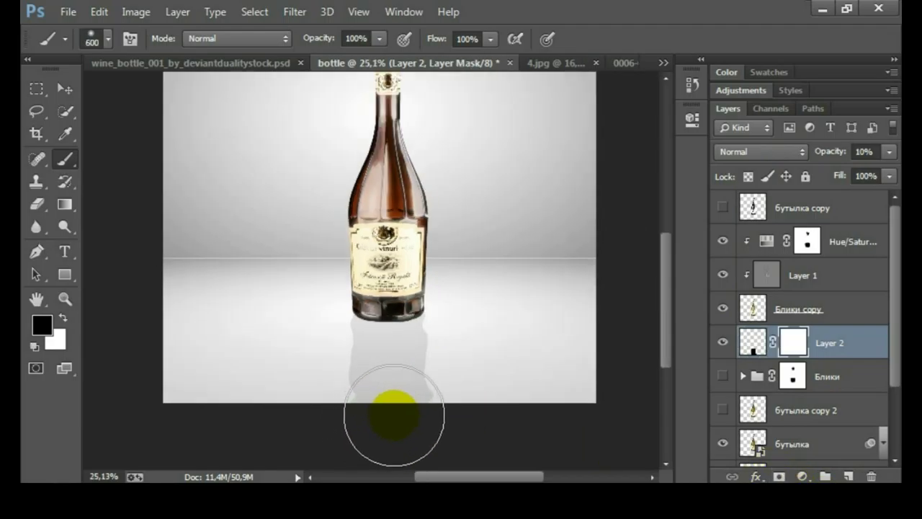
{"action": "scroll", "coordinate": [510, 332], "scroll_direction": "up", "scroll_amount": 2}
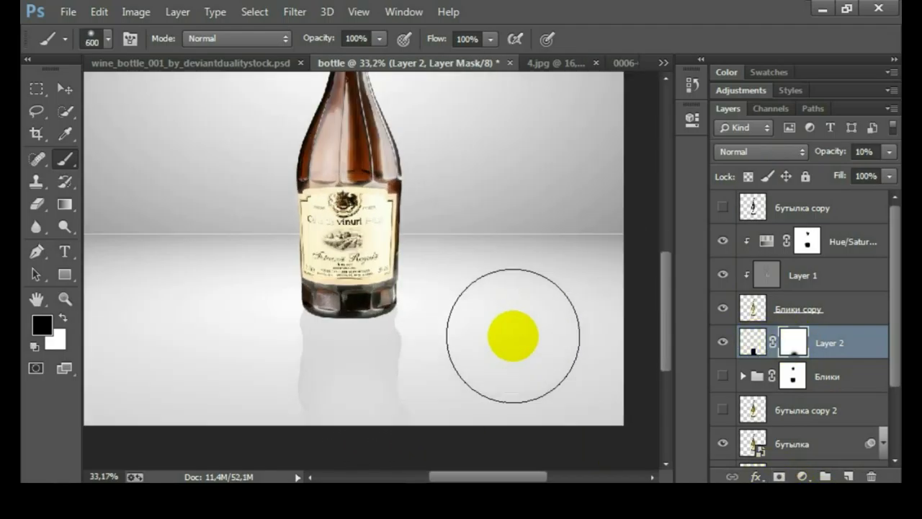
{"action": "left_click", "coordinate": [291, 12]}
{"action": "mouse_move", "coordinate": [303, 202]}
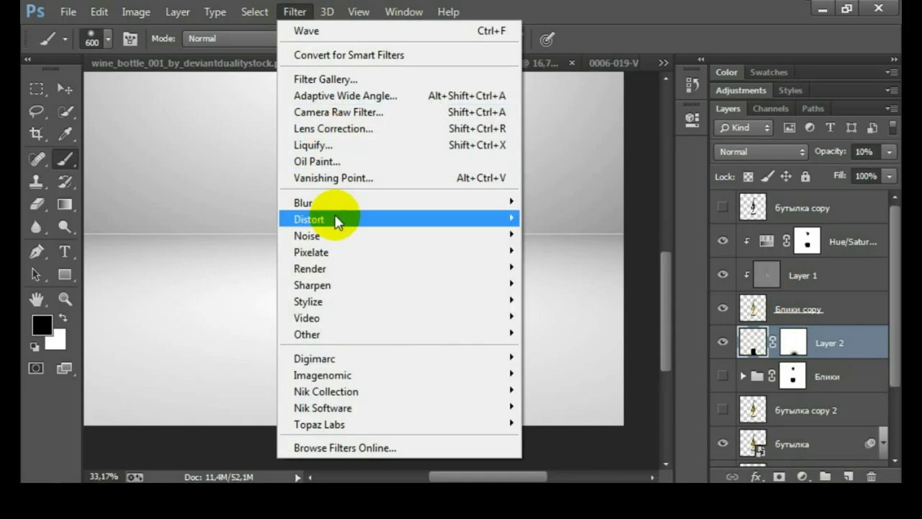
{"action": "left_click", "coordinate": [563, 326]}
{"action": "type", "text": "5"}
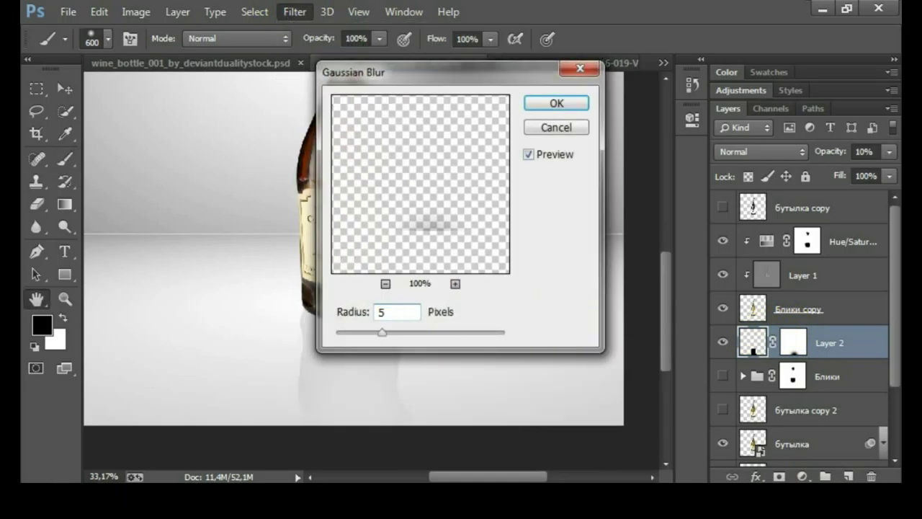
{"action": "key", "text": "Return"}
{"action": "key", "text": "v"}
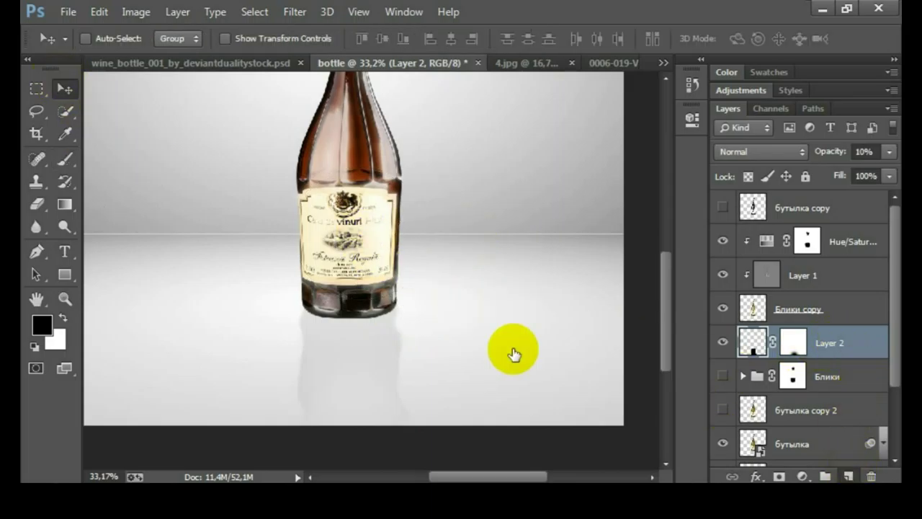
{"action": "key", "text": "ctrl+shift+alt+n"}
Step: Paint a black contact shadow under the bottle base with a smaller brush on Layer 3
{"action": "key", "text": "b"}
{"action": "scroll", "coordinate": [320, 307], "scroll_direction": "up", "scroll_amount": 3}
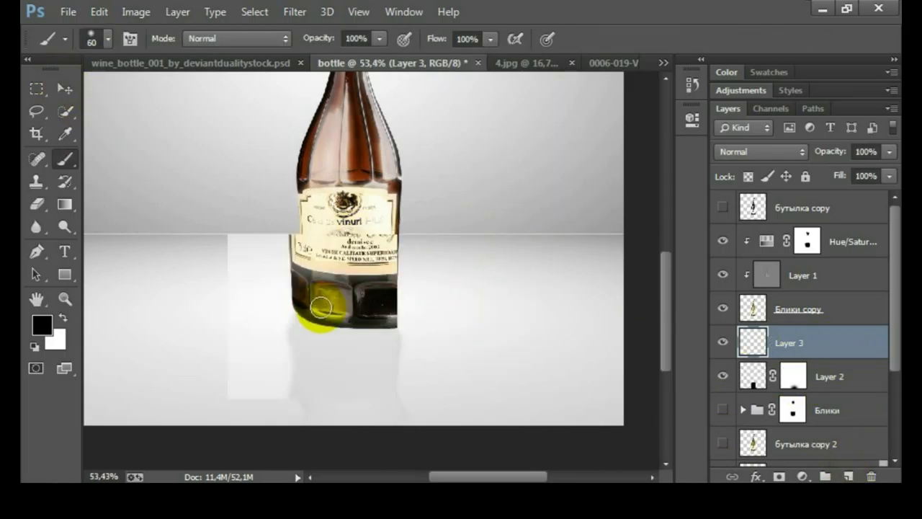
{"action": "scroll", "coordinate": [321, 308], "scroll_direction": "up", "scroll_amount": 4}
{"action": "key", "text": "["}
{"action": "key", "text": "["}
{"action": "key", "text": "["}
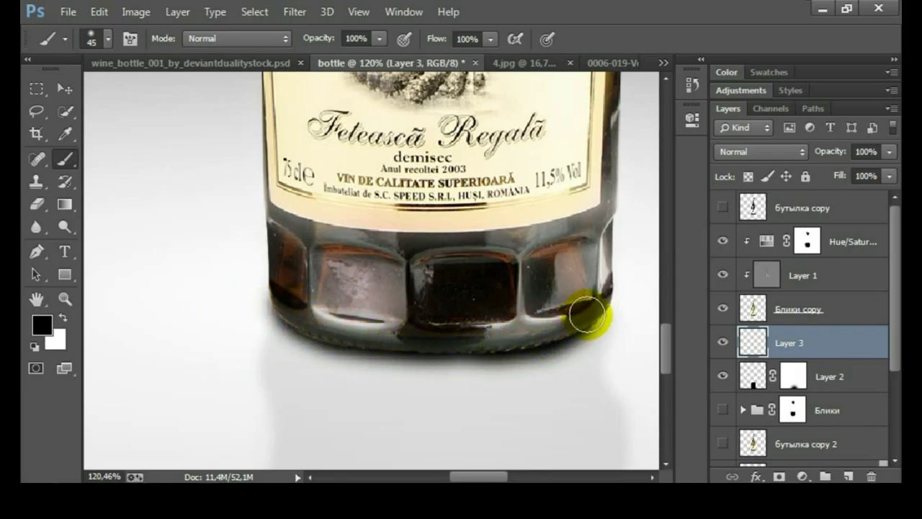
{"action": "scroll", "coordinate": [344, 301], "scroll_direction": "down", "scroll_amount": 4}
{"action": "scroll", "coordinate": [405, 319], "scroll_direction": "down", "scroll_amount": 2}
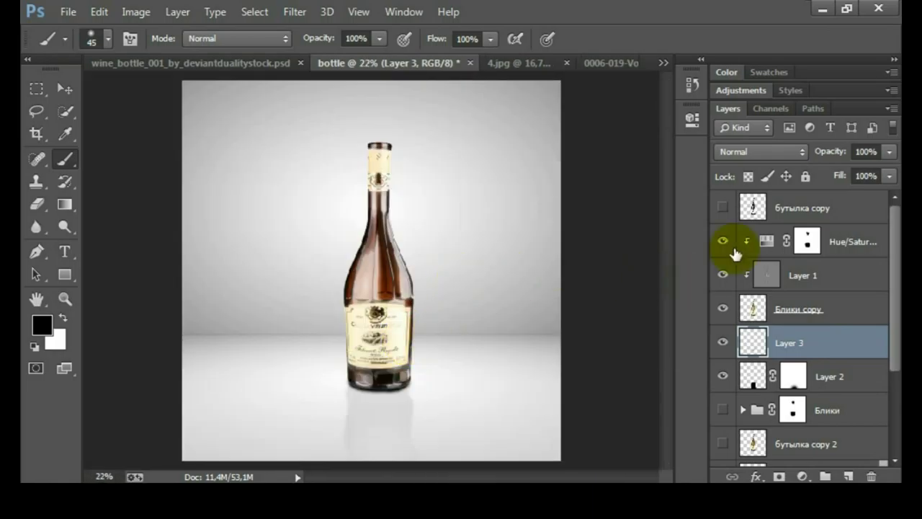
{"action": "scroll", "coordinate": [400, 349], "scroll_direction": "up", "scroll_amount": 2}
{"action": "scroll", "coordinate": [375, 341], "scroll_direction": "up", "scroll_amount": 1}
Step: Duplicate the shadow, blur the copy 15 pixels, and erase excess blur beside the base
{"action": "key", "text": "ctrl+j"}
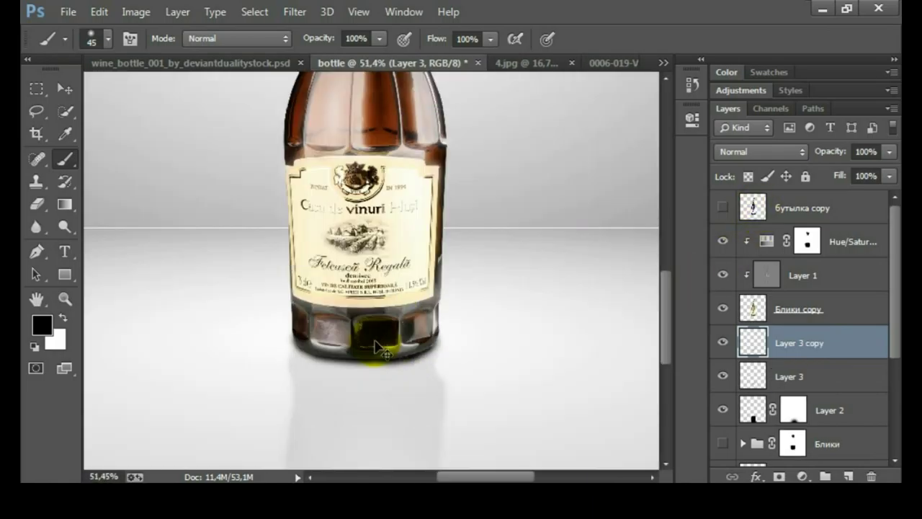
{"action": "left_click", "coordinate": [295, 11]}
{"action": "mouse_move", "coordinate": [302, 202]}
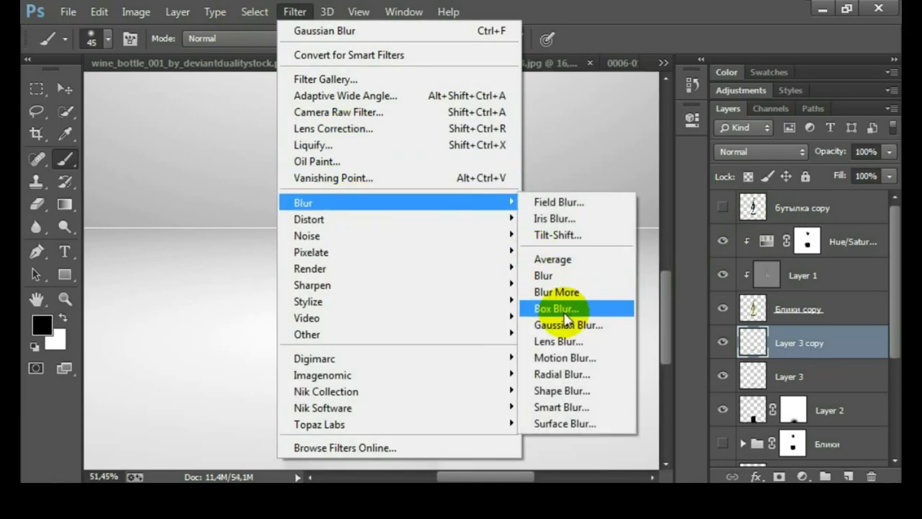
{"action": "left_click", "coordinate": [566, 326]}
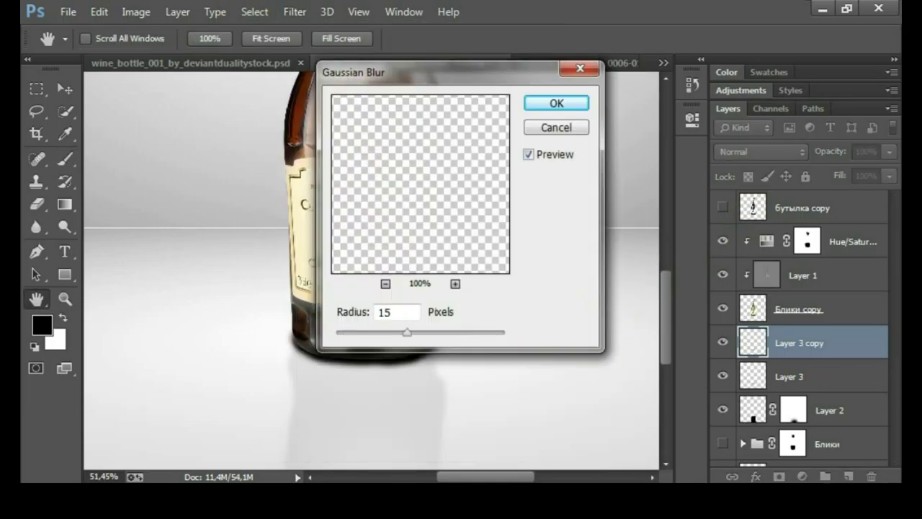
{"action": "key", "text": "Return"}
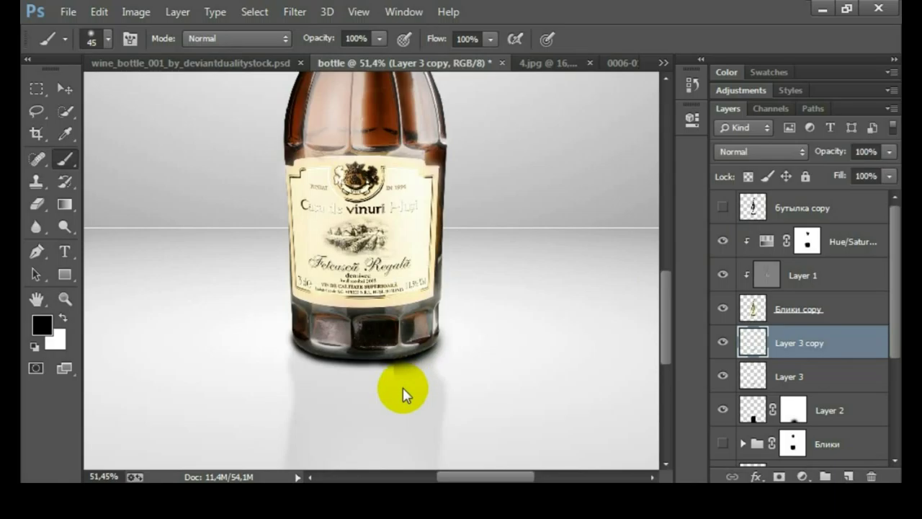
{"action": "key", "text": "e"}
{"action": "scroll", "coordinate": [259, 329], "scroll_direction": "up", "scroll_amount": 3}
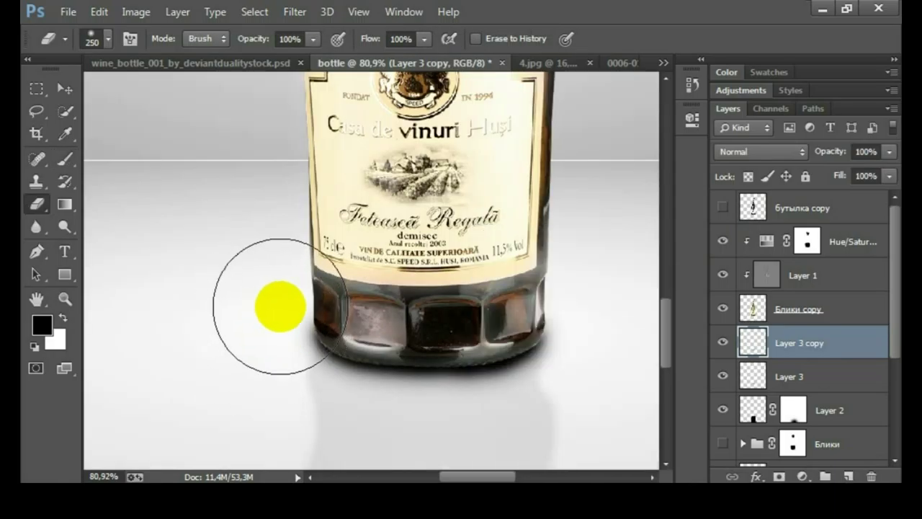
{"action": "left_click_drag", "start_coordinate": [292, 338], "coordinate": [510, 286]}
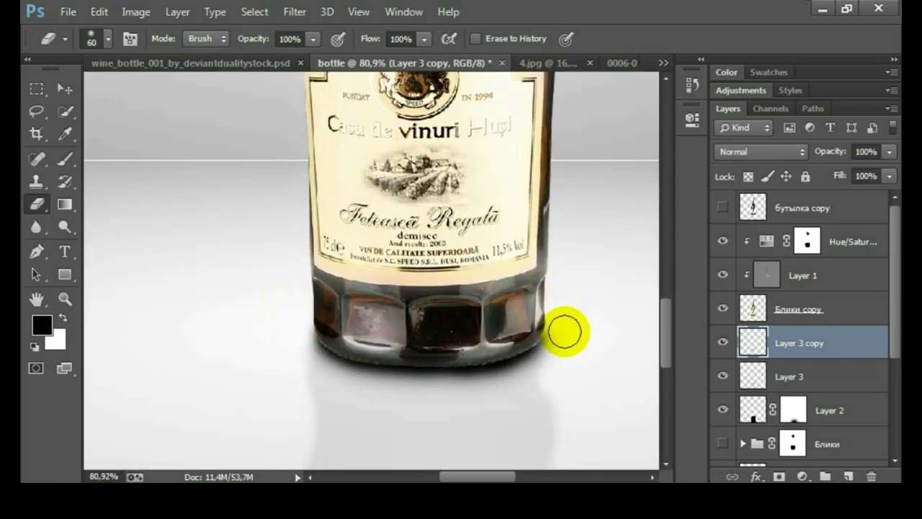
Step: Select Layer 3, then select the бутылка copy layers down to бутылка copy 2
{"action": "left_click", "coordinate": [766, 376]}
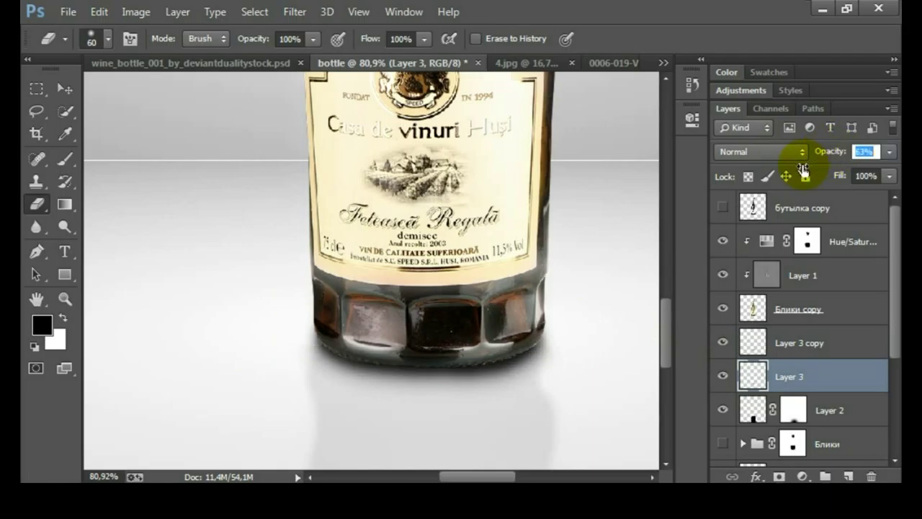
{"action": "scroll", "coordinate": [598, 309], "scroll_direction": "down", "scroll_amount": 3}
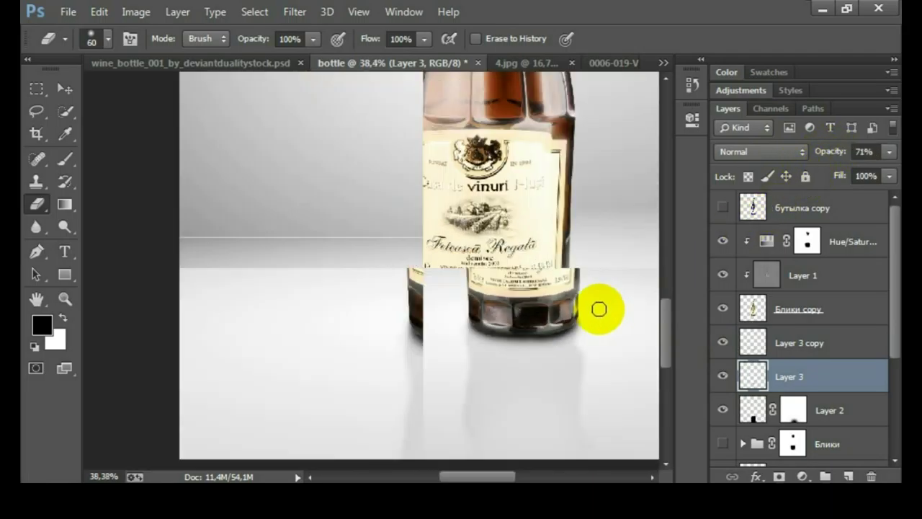
{"action": "scroll", "coordinate": [510, 309], "scroll_direction": "down", "scroll_amount": 2}
{"action": "scroll", "coordinate": [506, 316], "scroll_direction": "down", "scroll_amount": 1}
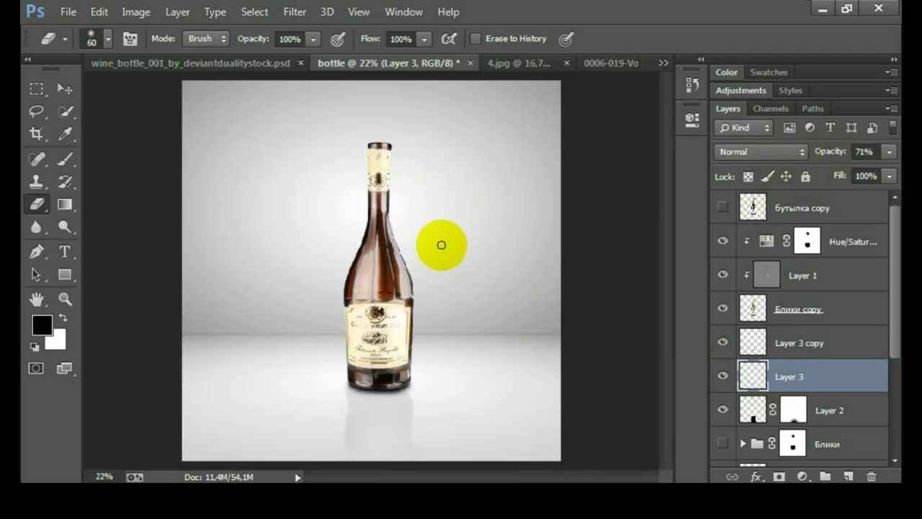
{"action": "left_click", "coordinate": [815, 208]}
{"action": "scroll", "coordinate": [821, 311], "scroll_direction": "down", "scroll_amount": 1}
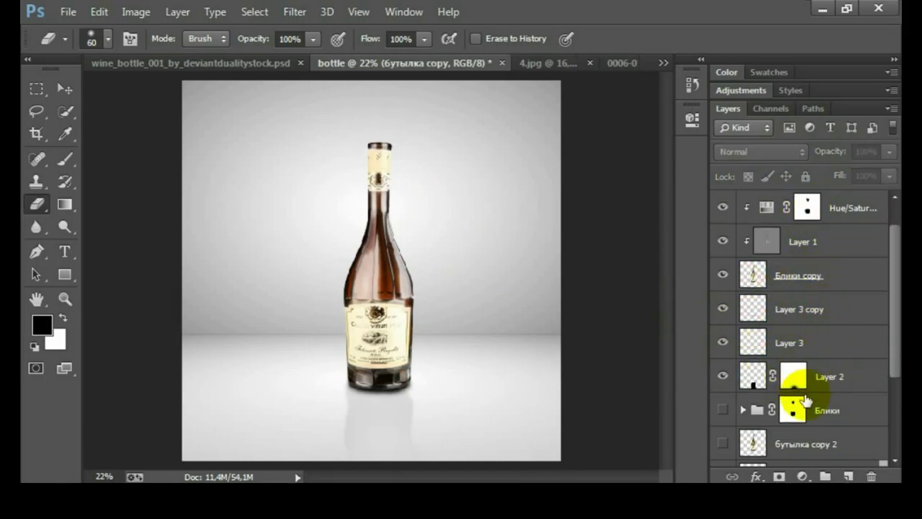
{"action": "scroll", "coordinate": [805, 400], "scroll_direction": "down", "scroll_amount": 3}
{"action": "left_click", "coordinate": [834, 380], "text": "shift"}
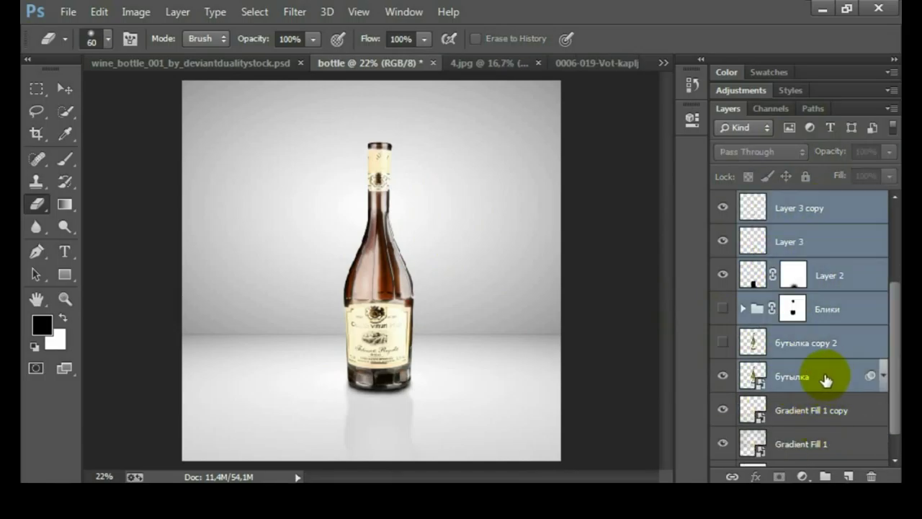
Step: Group the selected bottle layers into a yellow-coded Бутылка group
{"action": "key", "text": "ctrl+g"}
{"action": "type", "text": "Бутылка"}
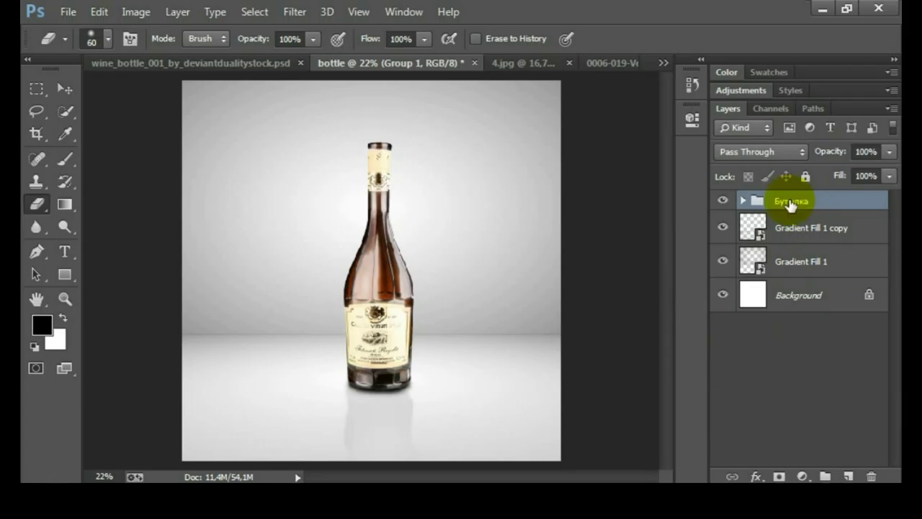
{"action": "right_click", "coordinate": [790, 205]}
{"action": "left_click", "coordinate": [662, 422]}
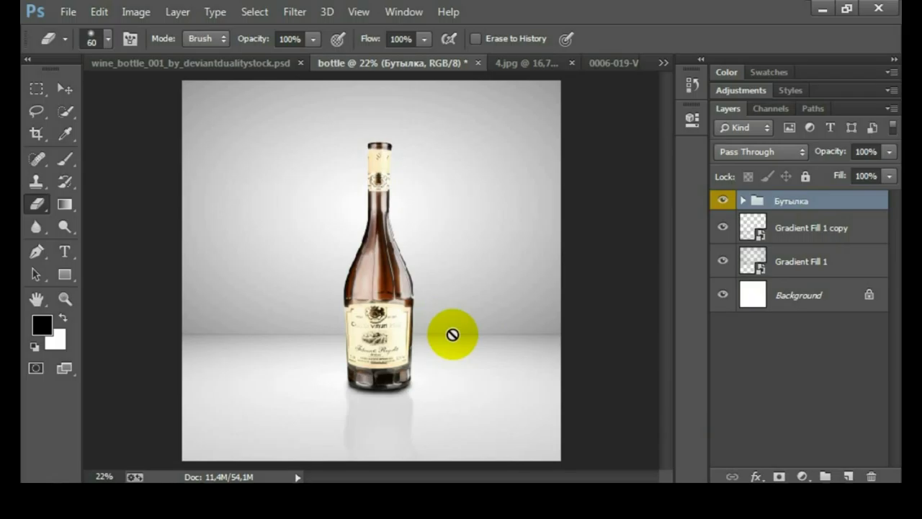
Step: On a new layer, paint cloud texture across the backdrop with an 800 px cloud brush
{"action": "left_click", "coordinate": [807, 229]}
{"action": "left_click", "coordinate": [847, 476]}
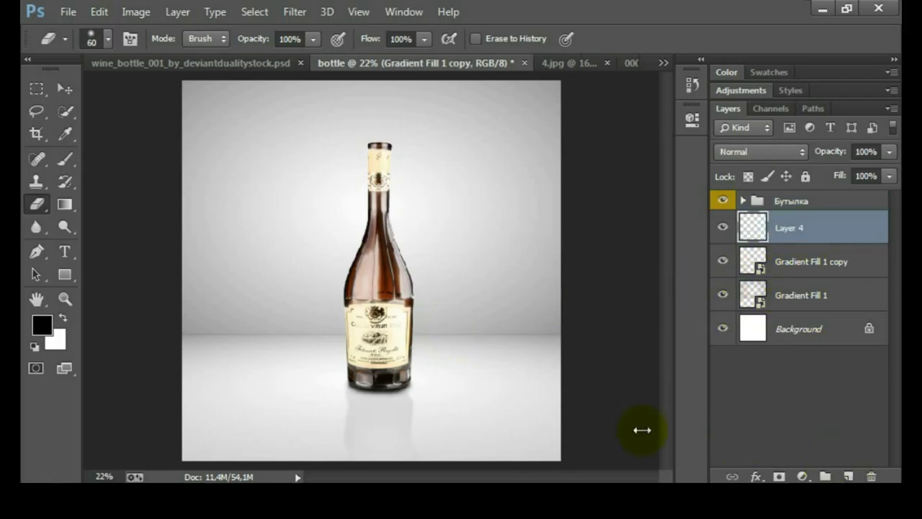
{"action": "key", "text": "b"}
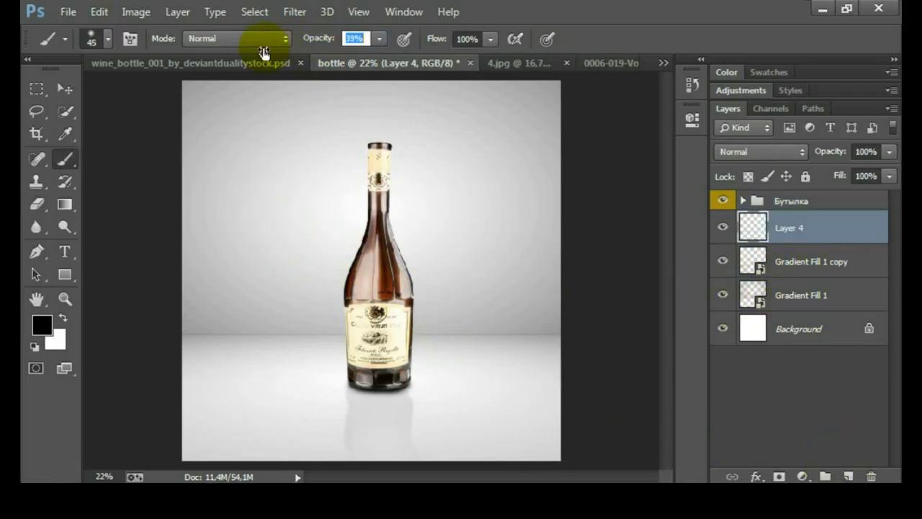
{"action": "right_click", "coordinate": [282, 221]}
{"action": "scroll", "coordinate": [434, 377], "scroll_direction": "down", "scroll_amount": 3}
{"action": "scroll", "coordinate": [434, 382], "scroll_direction": "down", "scroll_amount": 2}
{"action": "scroll", "coordinate": [434, 382], "scroll_direction": "down", "scroll_amount": 1}
{"action": "left_click", "coordinate": [444, 392]}
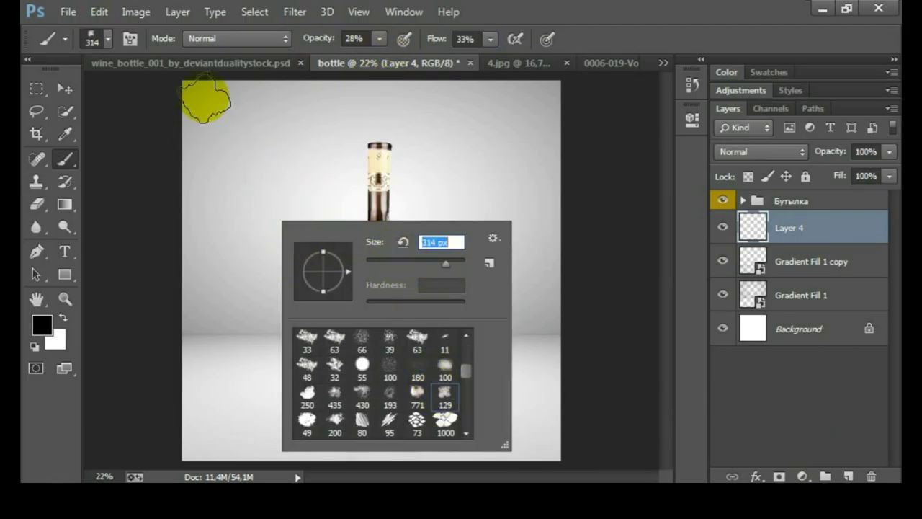
{"action": "type", "text": "800"}
{"action": "key", "text": "Return"}
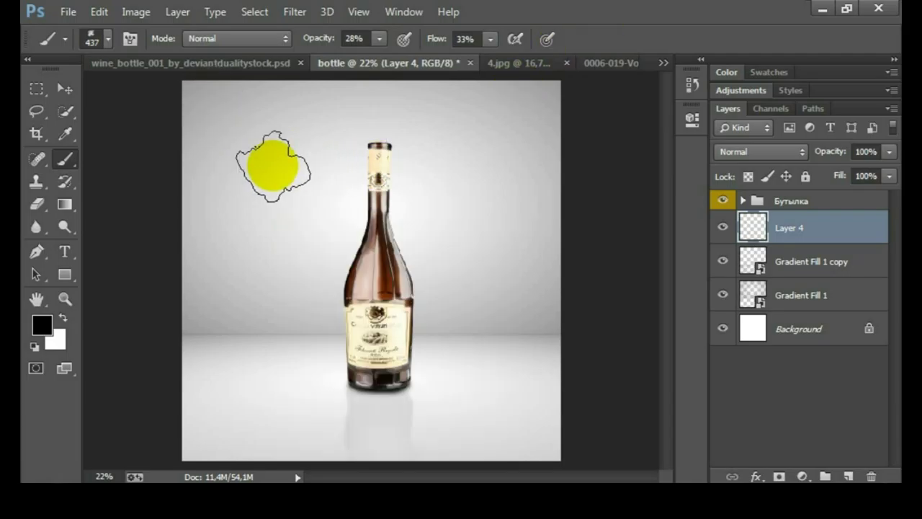
{"action": "mouse_move", "coordinate": [224, 127]}
{"action": "left_mouse_down"}
{"action": "mouse_move", "coordinate": [323, 93]}
{"action": "mouse_move", "coordinate": [500, 107]}
{"action": "mouse_move", "coordinate": [520, 118]}
{"action": "mouse_move", "coordinate": [269, 109]}
{"action": "mouse_move", "coordinate": [185, 226]}
{"action": "mouse_move", "coordinate": [226, 298]}
{"action": "left_mouse_up"}
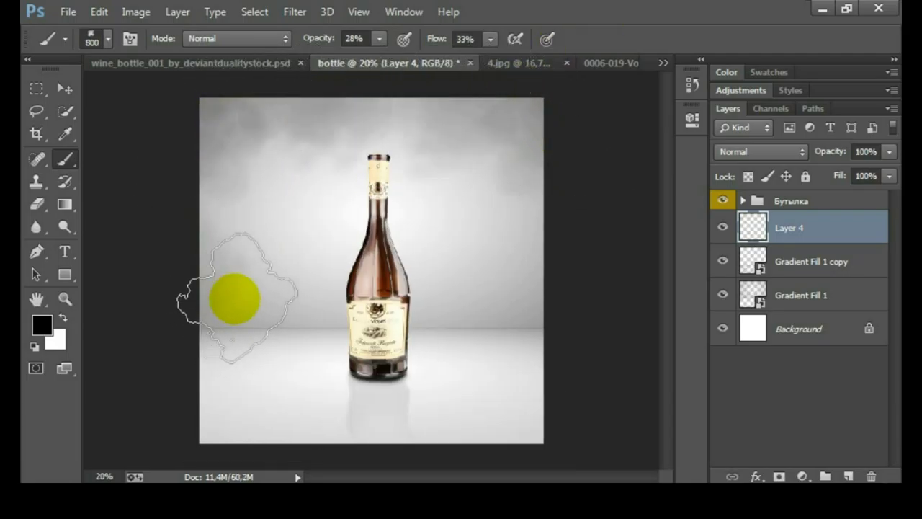
Step: Test clipping the cloud layer to the backdrop gradient, then release the clip and compare visibility
{"action": "left_click", "coordinate": [722, 261]}
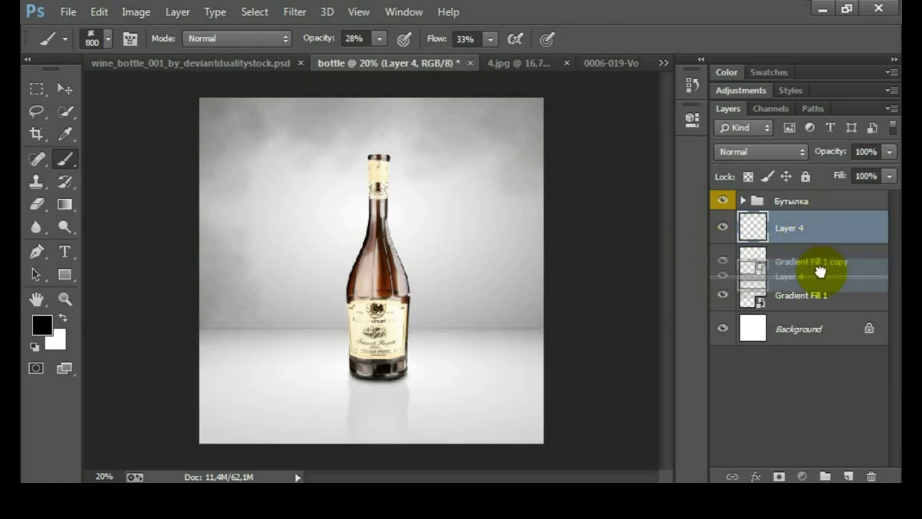
{"action": "left_click_drag", "start_coordinate": [792, 228], "coordinate": [818, 277]}
{"action": "key", "text": "ctrl+alt+g"}
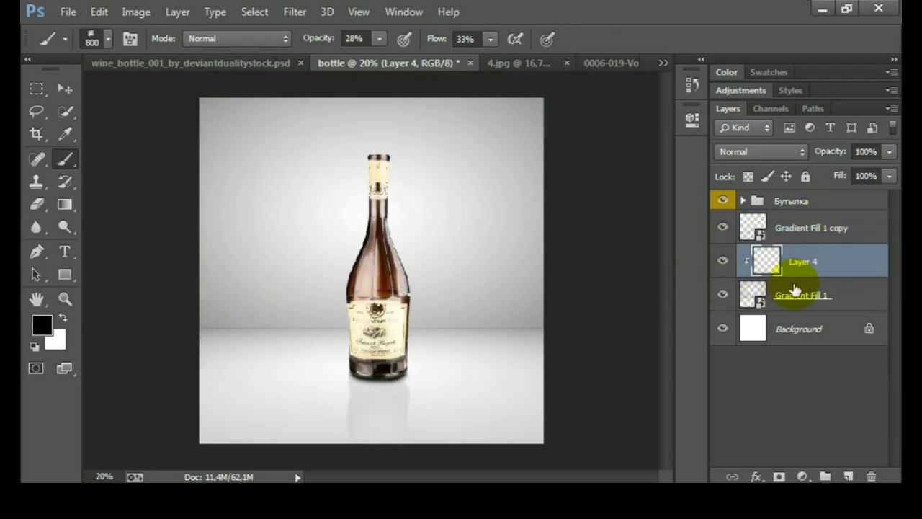
{"action": "left_click", "coordinate": [809, 275], "text": "alt"}
{"action": "left_click", "coordinate": [722, 295]}
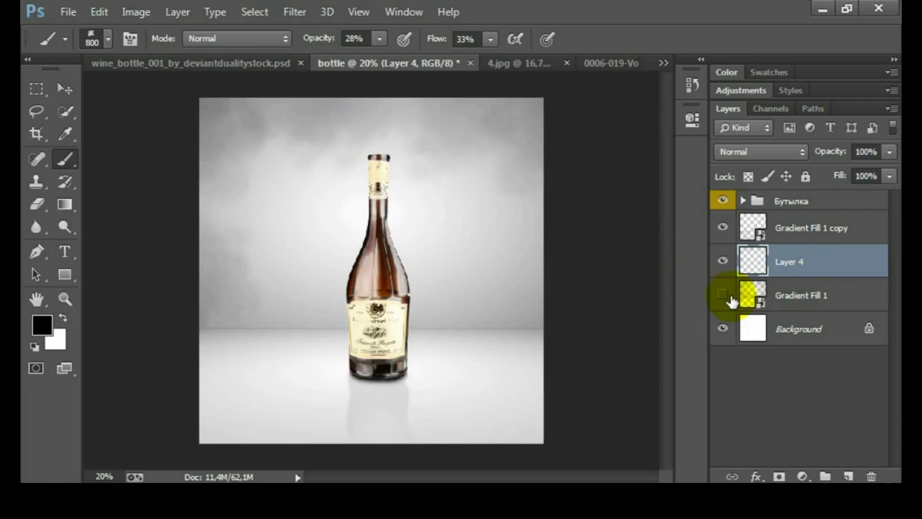
{"action": "left_click", "coordinate": [722, 295]}
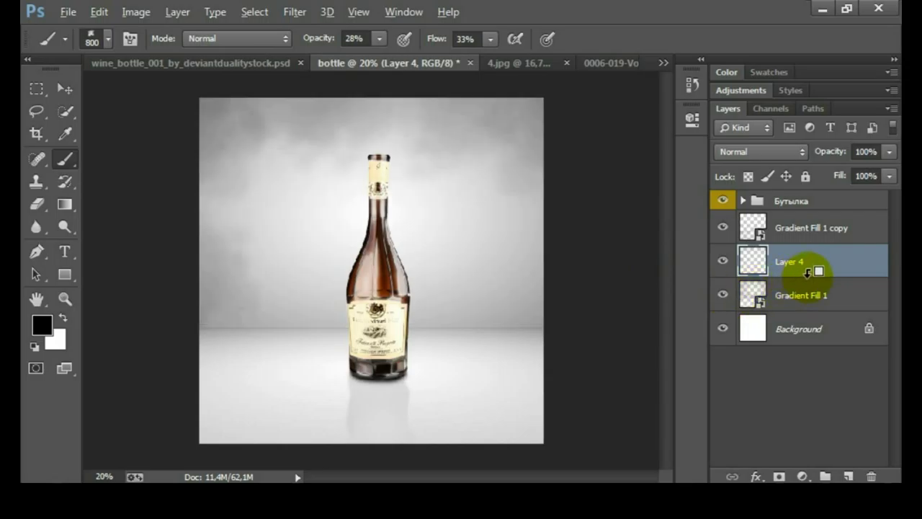
{"action": "left_click", "coordinate": [723, 262]}
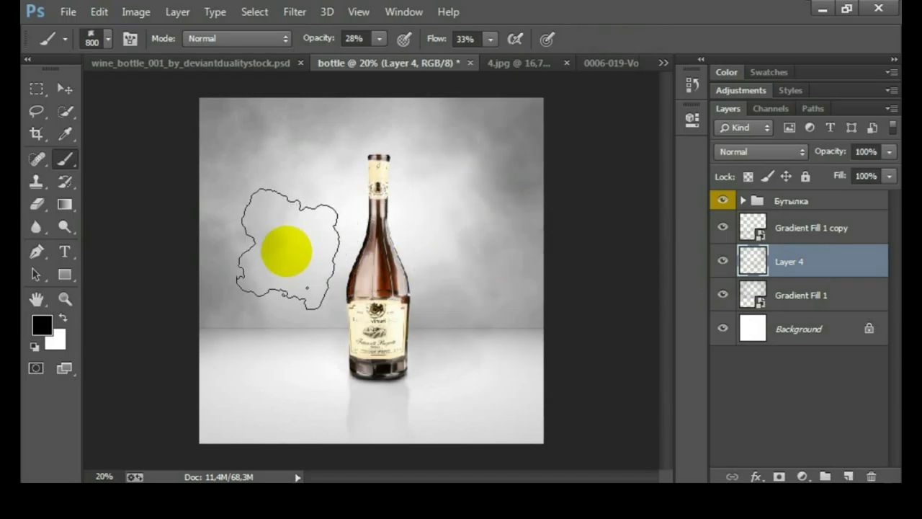
Step: Set the cloud layer to Overlay, hide it, and move the gradient copy beneath it
{"action": "left_click", "coordinate": [761, 152]}
{"action": "left_click", "coordinate": [756, 213]}
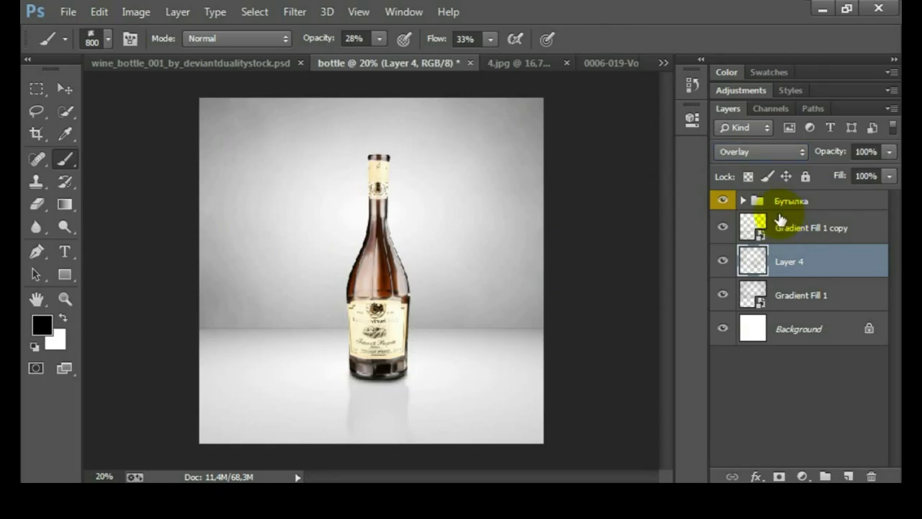
{"action": "left_click", "coordinate": [723, 260]}
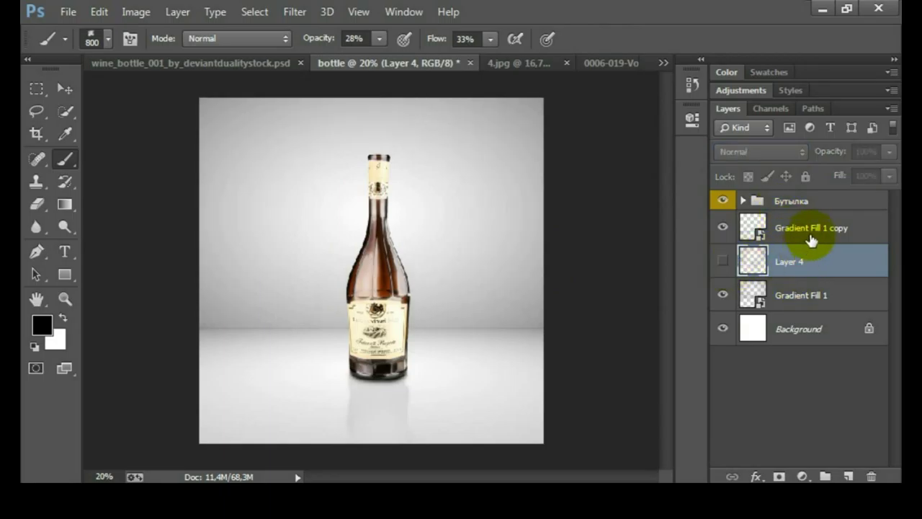
{"action": "left_click_drag", "start_coordinate": [810, 240], "coordinate": [807, 269]}
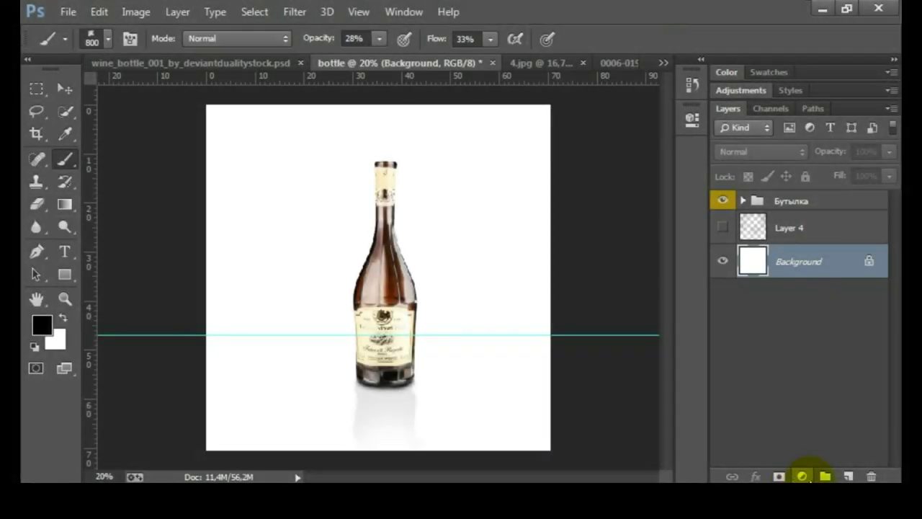
Step: Add a Foreground to Background gradient fill, Radial style, reversed, at 334% scale
{"action": "left_click", "coordinate": [802, 476]}
{"action": "left_click", "coordinate": [787, 124]}
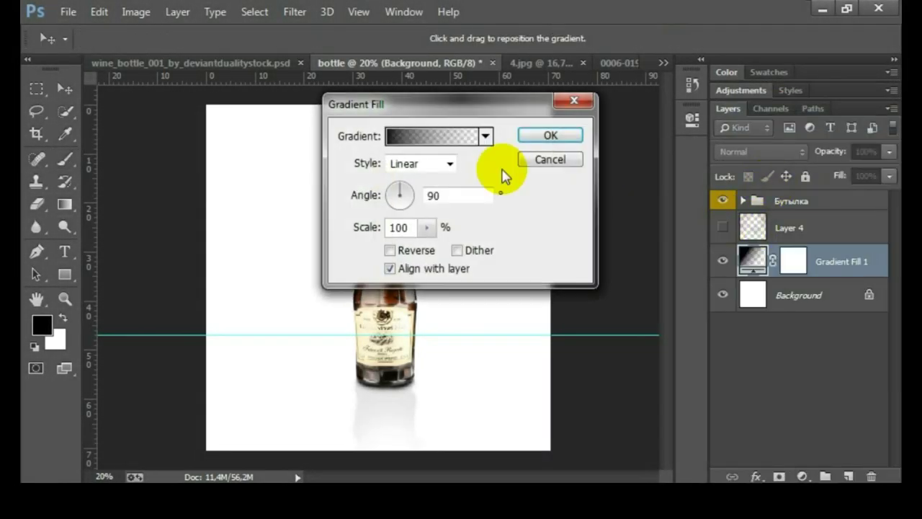
{"action": "left_click", "coordinate": [432, 135]}
{"action": "left_click", "coordinate": [316, 83]}
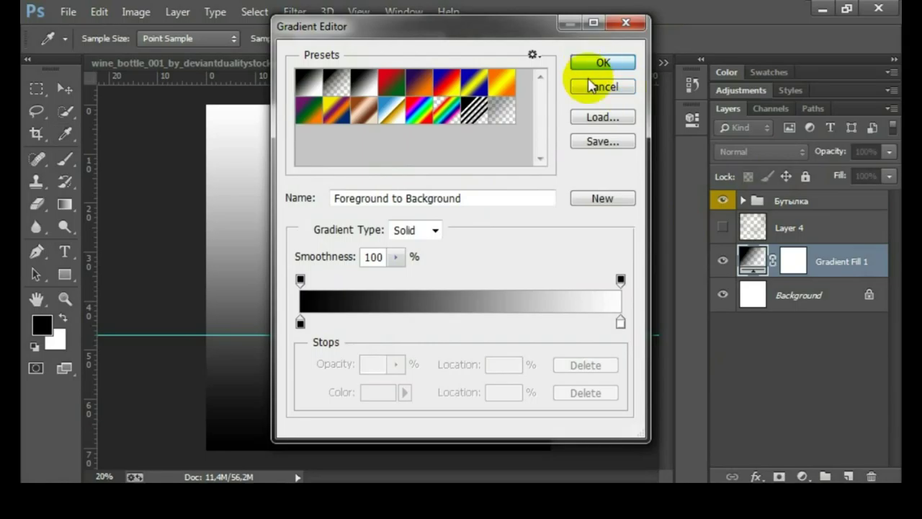
{"action": "left_click", "coordinate": [602, 62]}
{"action": "left_click", "coordinate": [412, 164]}
{"action": "left_click", "coordinate": [411, 195]}
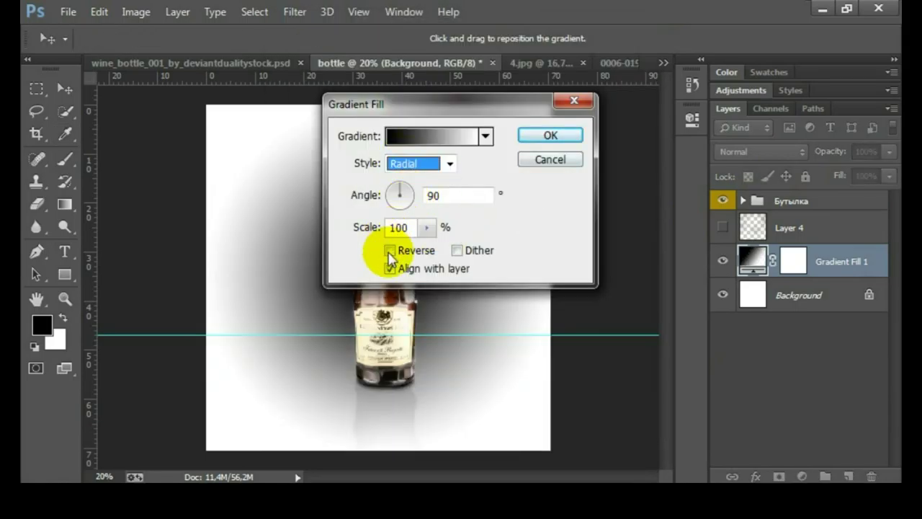
{"action": "left_click", "coordinate": [390, 250]}
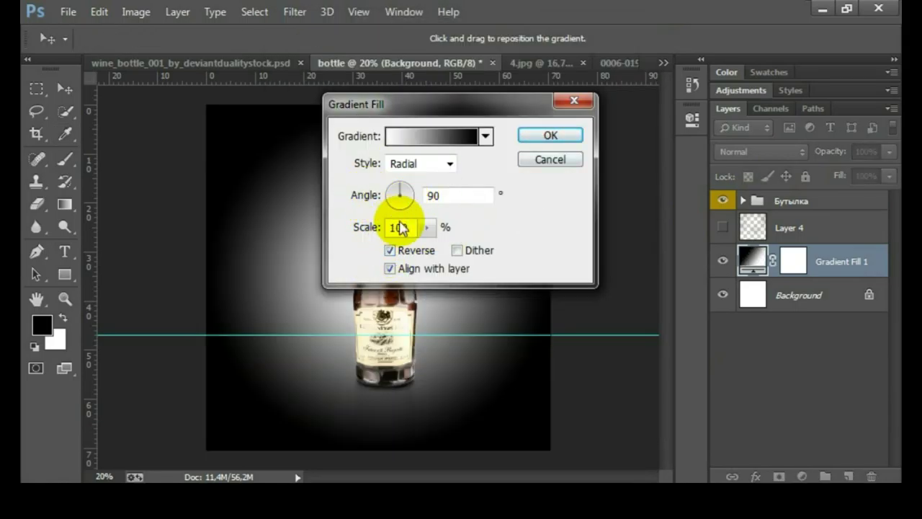
{"action": "left_click", "coordinate": [546, 12]}
{"action": "mouse_move", "coordinate": [365, 232]}
{"action": "left_mouse_down"}
{"action": "mouse_move", "coordinate": [516, 258]}
{"action": "mouse_move", "coordinate": [564, 256]}
{"action": "left_mouse_up"}
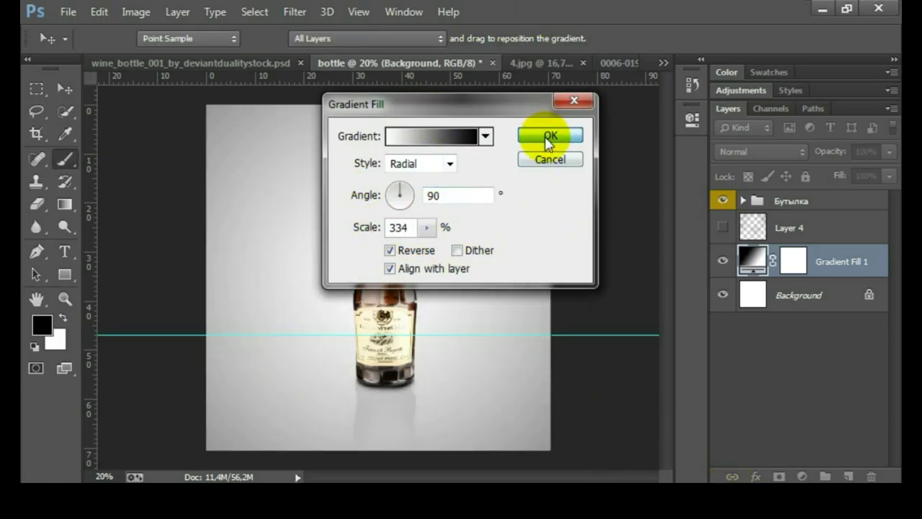
{"action": "left_click", "coordinate": [550, 136]}
Step: Duplicate the Gradient Fill 1 backdrop layer
{"action": "right_click", "coordinate": [795, 316]}
{"action": "key", "text": "Escape"}
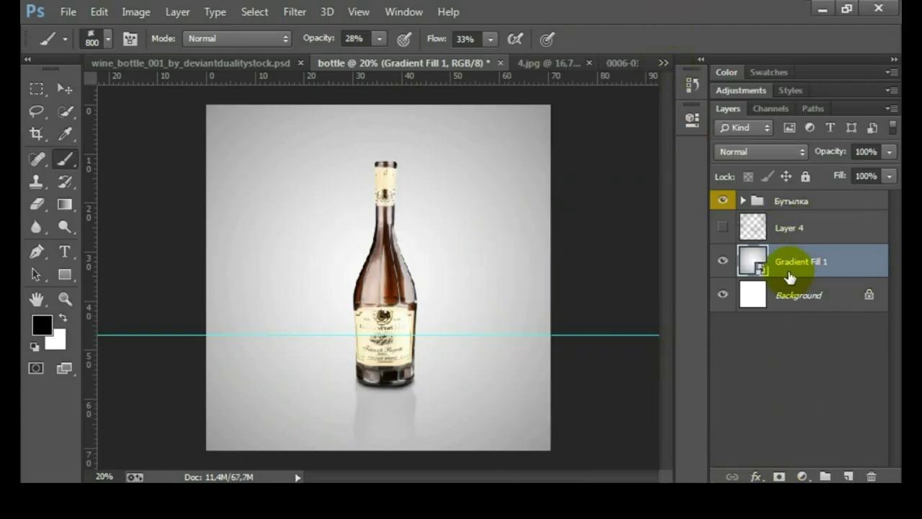
{"action": "key", "text": "ctrl+j"}
Step: Move the gradient copy below the horizon and shape it into a floor with Perspective and Distort
{"action": "key", "text": "ctrl+t"}
{"action": "key", "text": "ctrl+minus"}
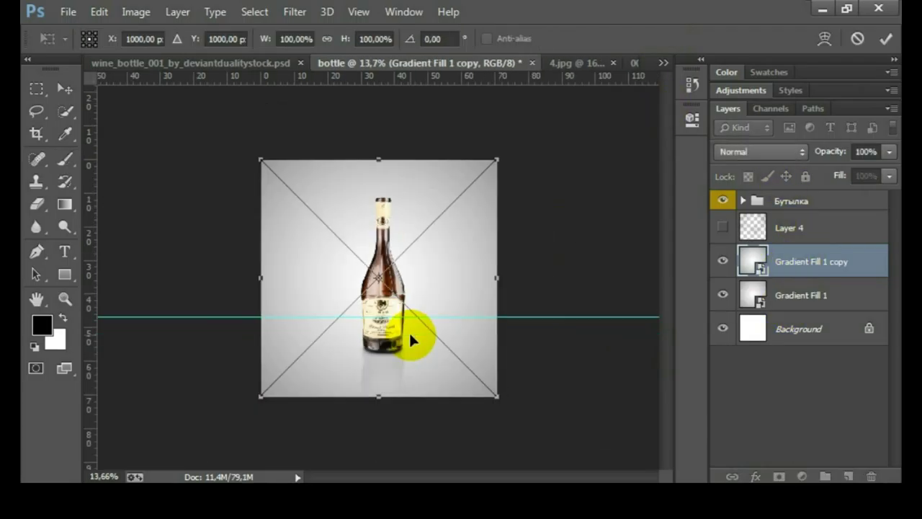
{"action": "left_click_drag", "start_coordinate": [429, 259], "coordinate": [443, 426]}
{"action": "key", "text": "ctrl+minus"}
{"action": "right_click", "coordinate": [394, 334]}
{"action": "left_click", "coordinate": [442, 179]}
{"action": "mouse_move", "coordinate": [456, 465]}
{"action": "left_mouse_down"}
{"action": "mouse_move", "coordinate": [506, 466]}
{"action": "mouse_move", "coordinate": [730, 350]}
{"action": "left_mouse_up"}
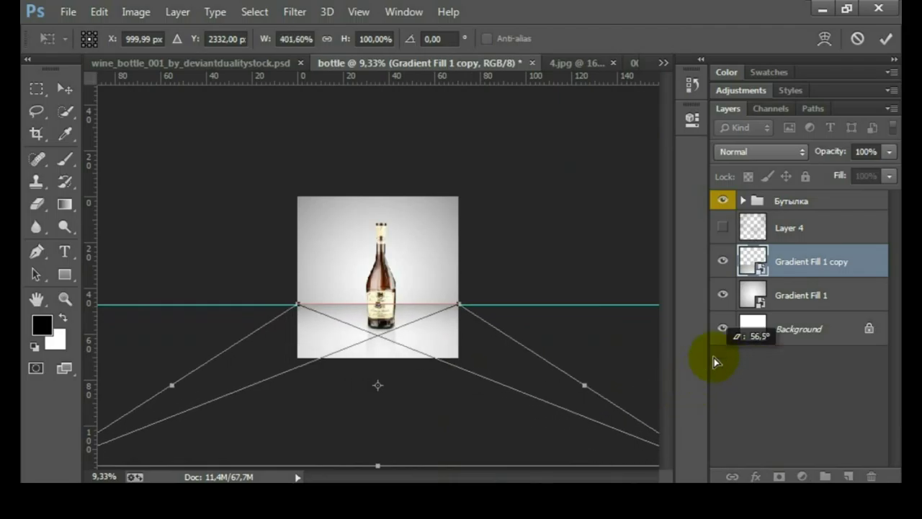
{"action": "right_click", "coordinate": [424, 337]}
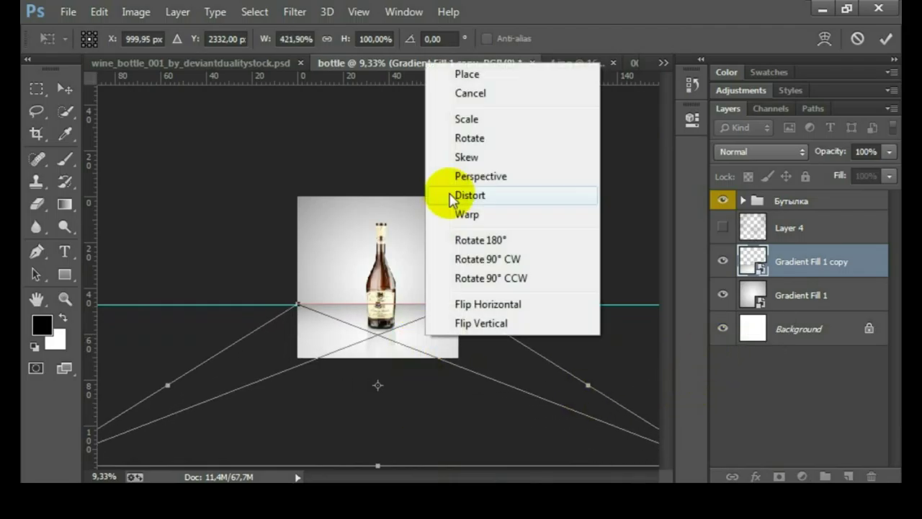
{"action": "left_click", "coordinate": [455, 193]}
{"action": "left_click_drag", "start_coordinate": [378, 465], "coordinate": [381, 428]}
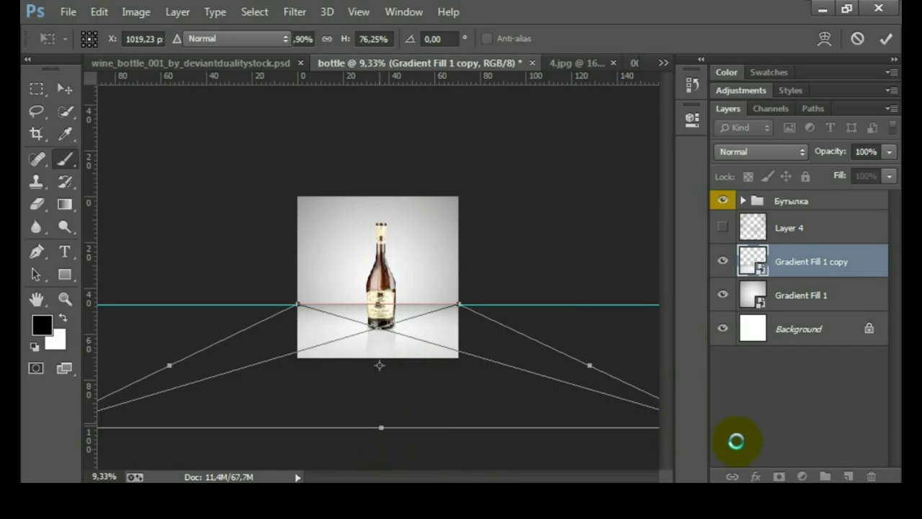
{"action": "key", "text": "Return"}
{"action": "key", "text": "ctrl+0"}
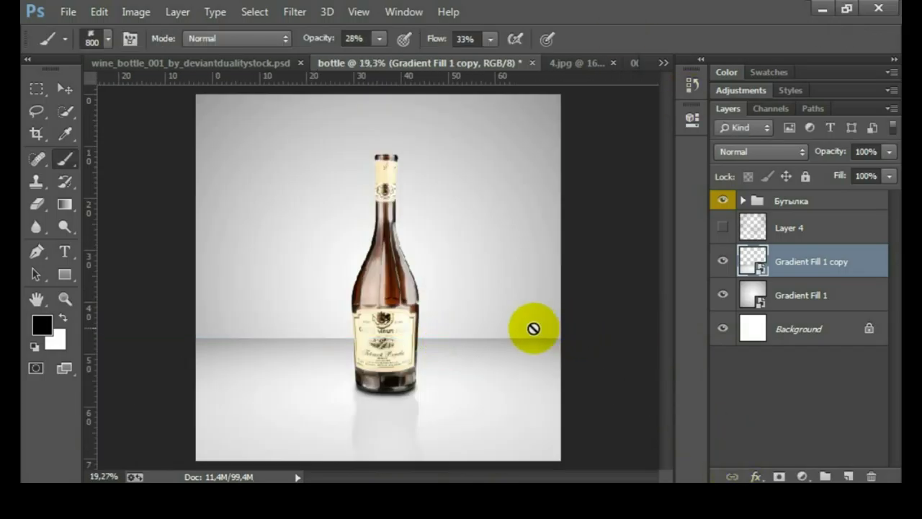
Step: Show Layer 4, move it above Gradient Fill 1, clip it, and blend it in Overlay
{"action": "left_click", "coordinate": [789, 227]}
{"action": "left_click", "coordinate": [722, 227]}
{"action": "mouse_move", "coordinate": [789, 228]}
{"action": "left_mouse_down"}
{"action": "mouse_move", "coordinate": [816, 260]}
{"action": "mouse_move", "coordinate": [819, 284]}
{"action": "left_mouse_up"}
{"action": "left_click", "coordinate": [819, 269], "text": "alt"}
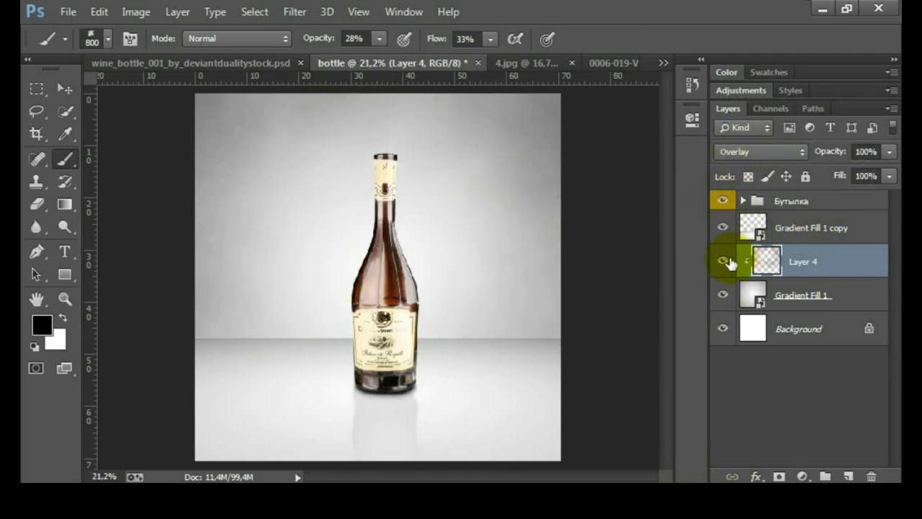
{"action": "left_click", "coordinate": [751, 153]}
{"action": "left_click", "coordinate": [725, 8]}
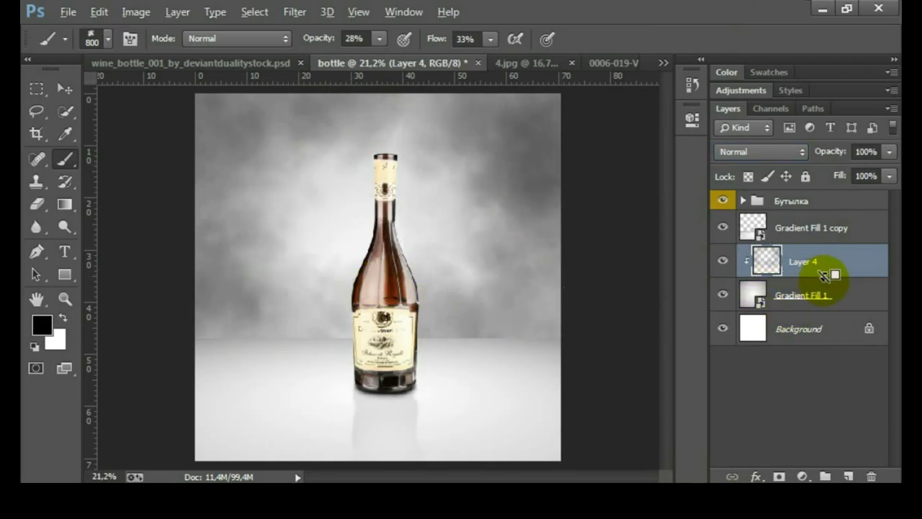
{"action": "left_click", "coordinate": [762, 153]}
{"action": "left_click", "coordinate": [749, 211]}
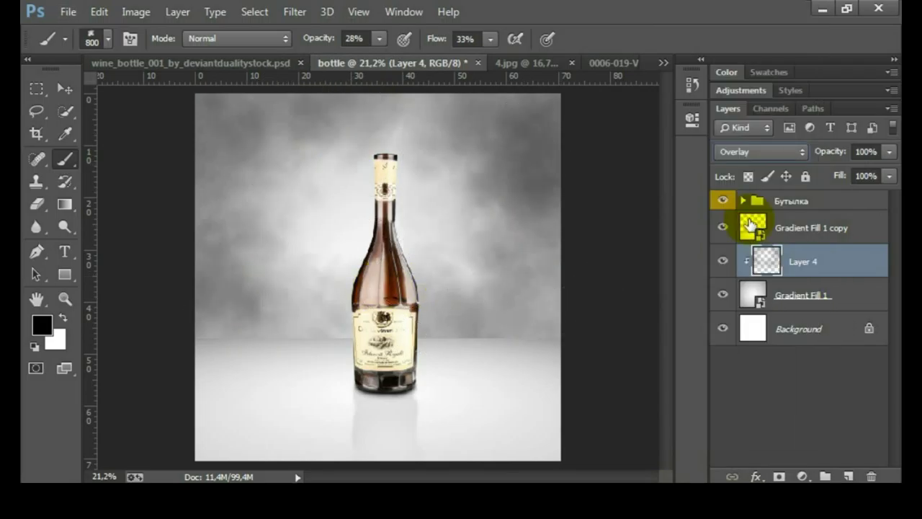
{"action": "left_click", "coordinate": [723, 264]}
Step: Add a new Layer 5 above the floor copy and paint white over the upper backdrop
{"action": "left_click", "coordinate": [803, 237]}
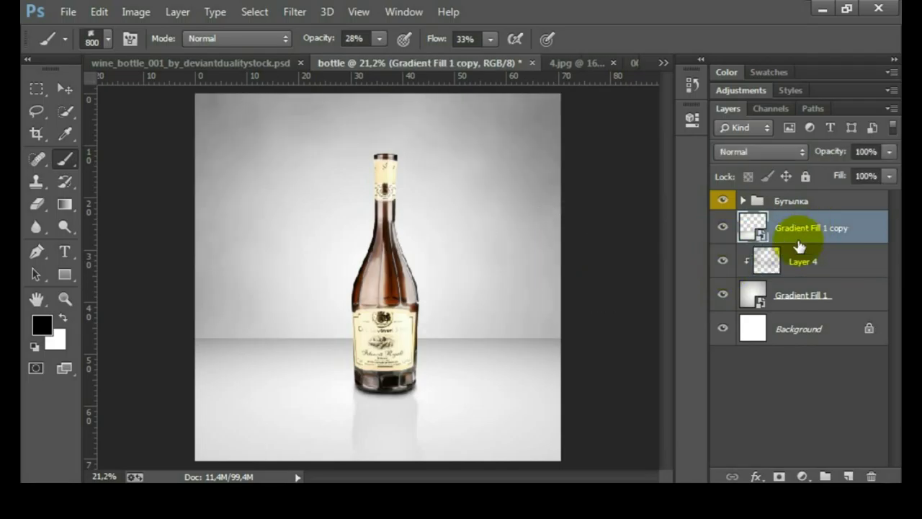
{"action": "left_click", "coordinate": [849, 477]}
{"action": "key", "text": "x"}
{"action": "mouse_move", "coordinate": [411, 257]}
{"action": "left_mouse_down"}
{"action": "mouse_move", "coordinate": [493, 252]}
{"action": "mouse_move", "coordinate": [428, 179]}
{"action": "left_mouse_up"}
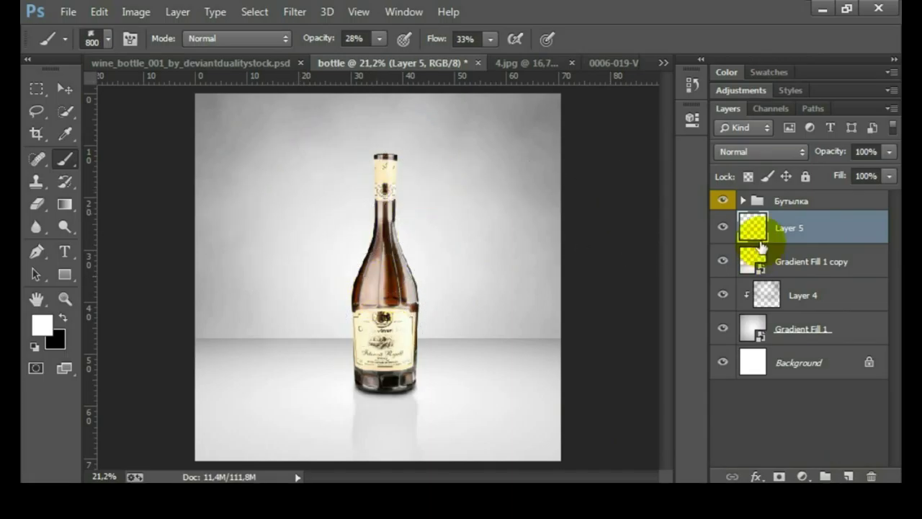
Step: Duplicate cloud Layer 4 and lower the copy's opacity to 41%
{"action": "left_click", "coordinate": [821, 293]}
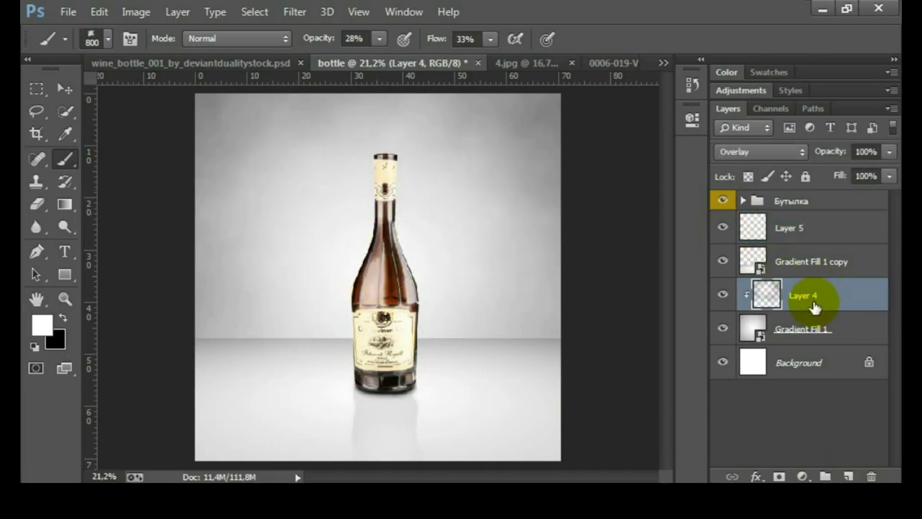
{"action": "key", "text": "ctrl+j"}
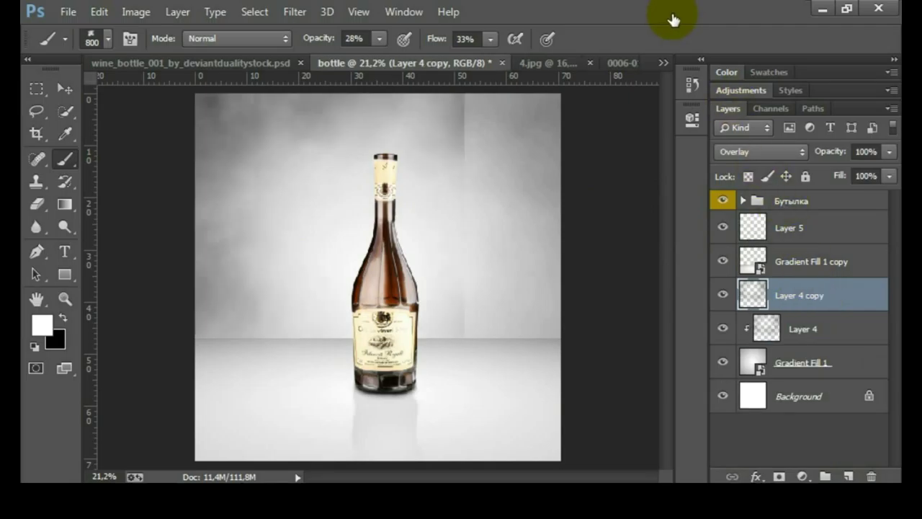
{"action": "key", "text": "ctrl+j"}
{"action": "key", "text": "Delete"}
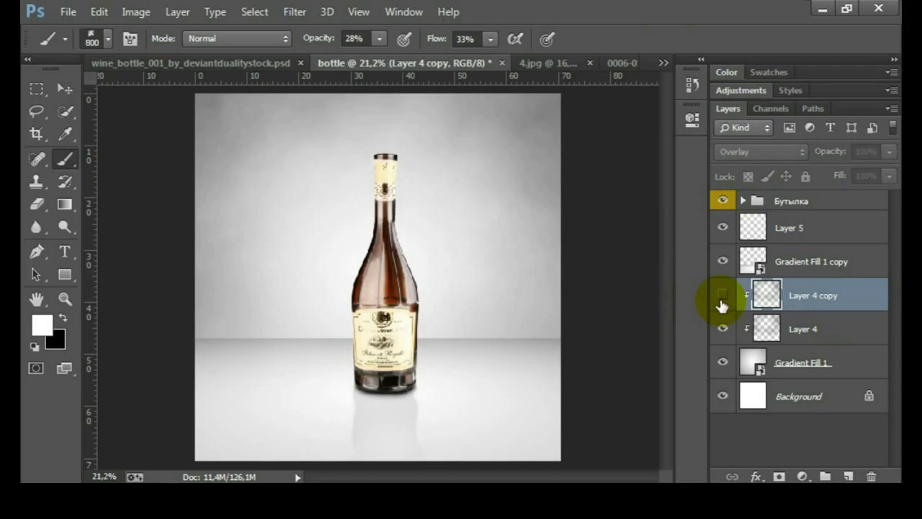
{"action": "left_click", "coordinate": [722, 301]}
{"action": "left_click_drag", "start_coordinate": [834, 158], "coordinate": [784, 171]}
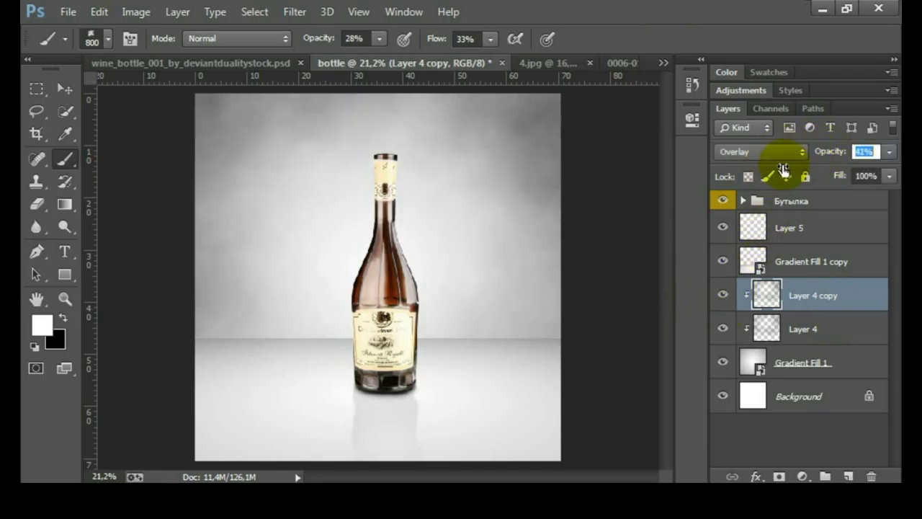
Step: Paint softly on Layer 5, then add a new layer above Layer 4 copy with black as colour
{"action": "left_click", "coordinate": [798, 235]}
{"action": "left_click_drag", "start_coordinate": [494, 144], "coordinate": [497, 276]}
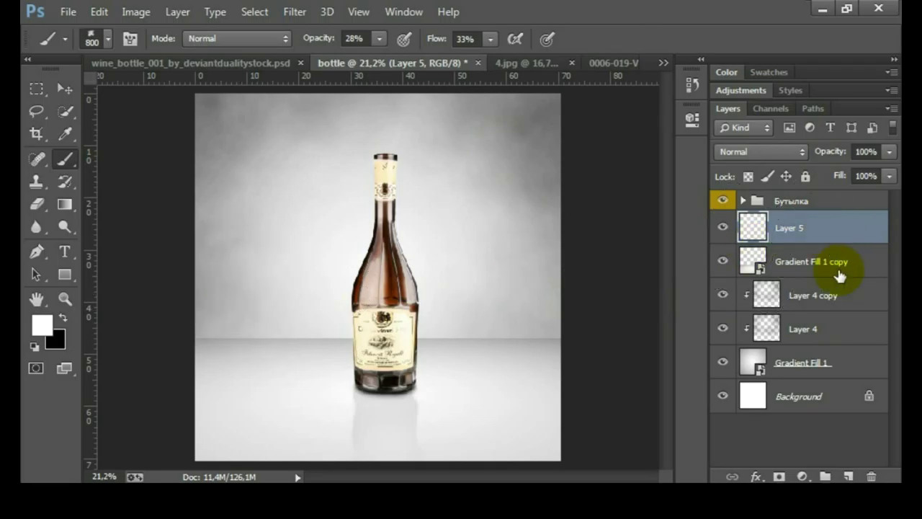
{"action": "left_click", "coordinate": [817, 301]}
{"action": "key", "text": "x"}
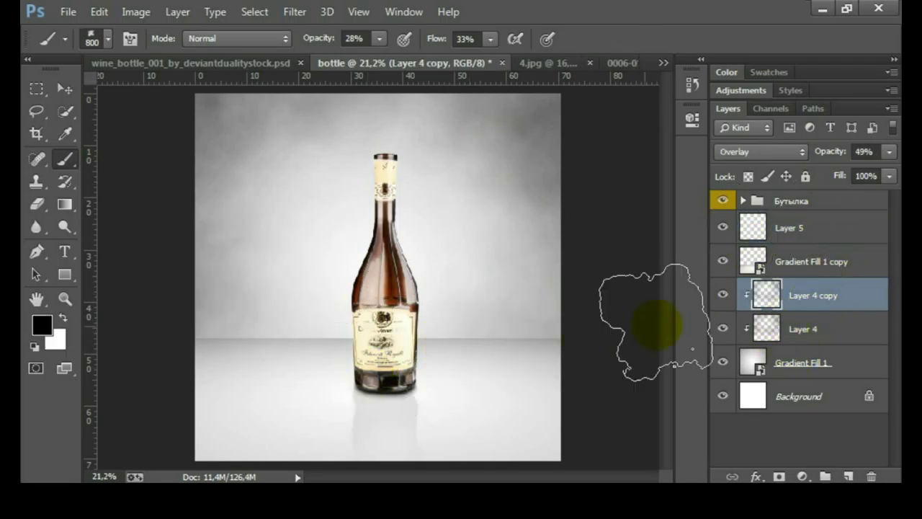
{"action": "left_click", "coordinate": [849, 476]}
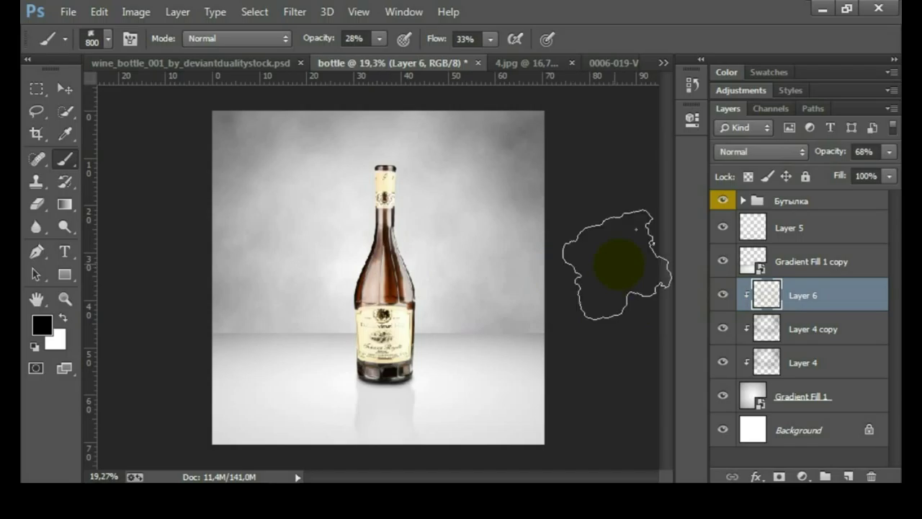
Step: Reselect Layer 5 with white as the painting colour and switch to the 4.jpg texture
{"action": "left_click", "coordinate": [761, 234]}
{"action": "key", "text": "x"}
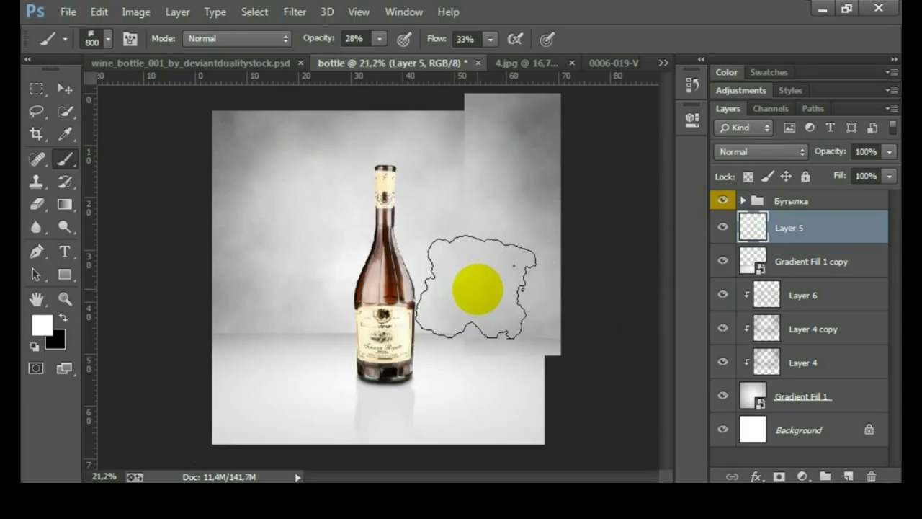
{"action": "left_click", "coordinate": [514, 60]}
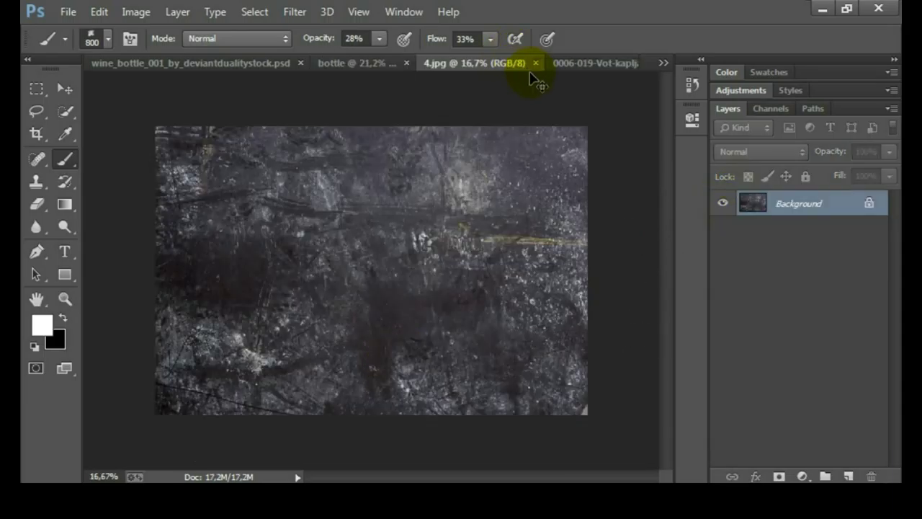
Step: Close 4.jpg, paste the texture above Layer 6, and scale it to about 70%
{"action": "left_click", "coordinate": [535, 63]}
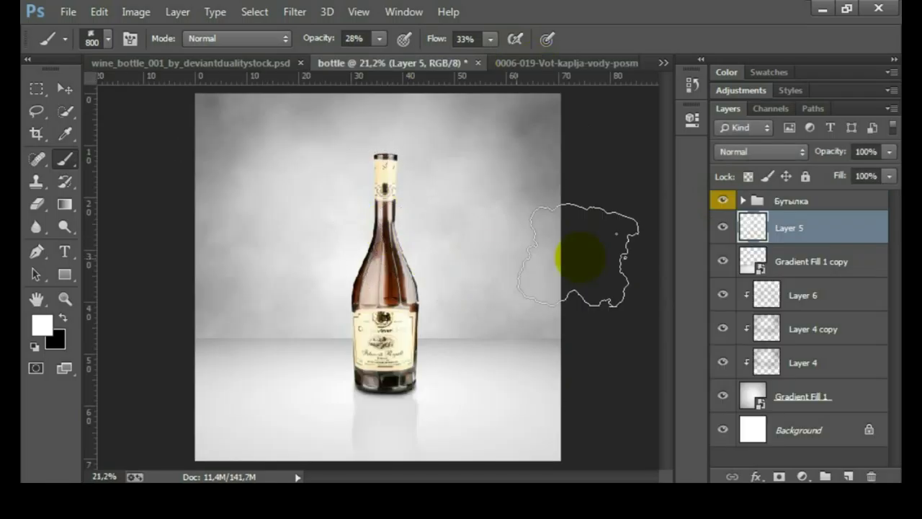
{"action": "left_click", "coordinate": [821, 307]}
{"action": "key", "text": "ctrl+v"}
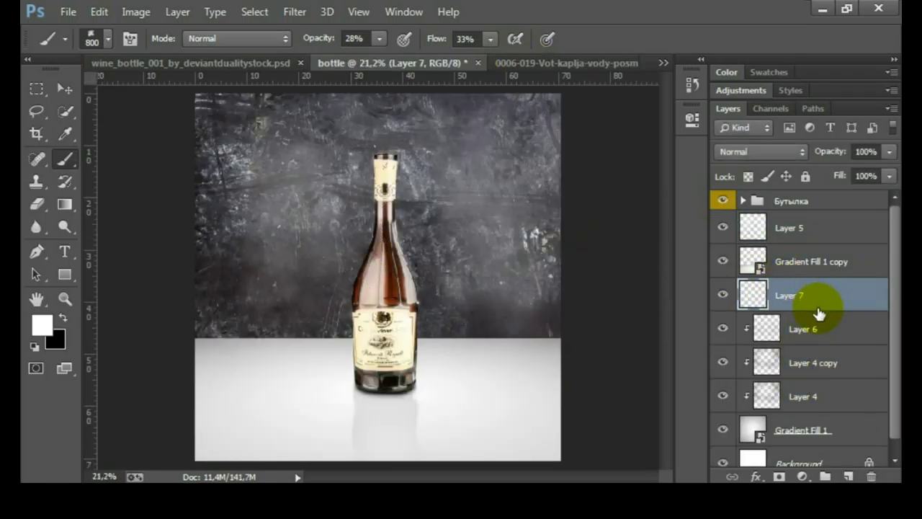
{"action": "key", "text": "ctrl+t"}
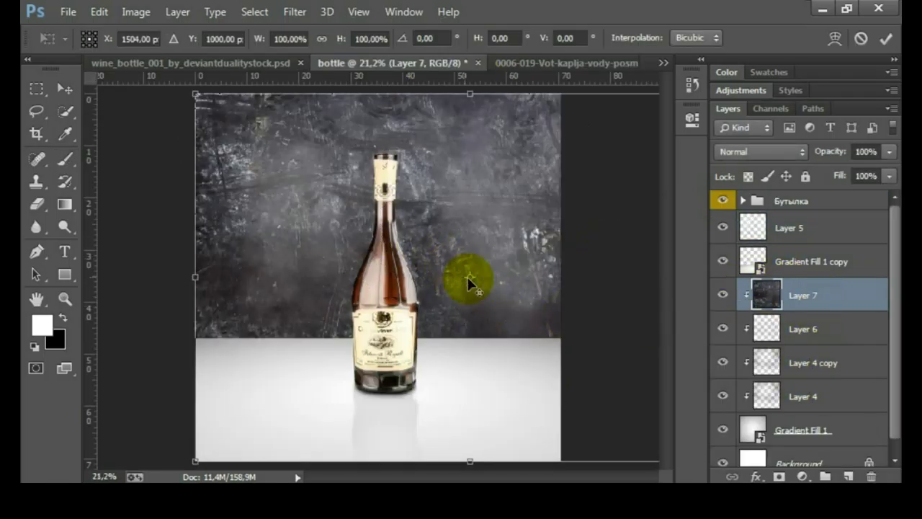
{"action": "scroll", "coordinate": [478, 288], "scroll_direction": "down", "scroll_amount": 3}
{"action": "left_click_drag", "start_coordinate": [565, 375], "coordinate": [489, 319]}
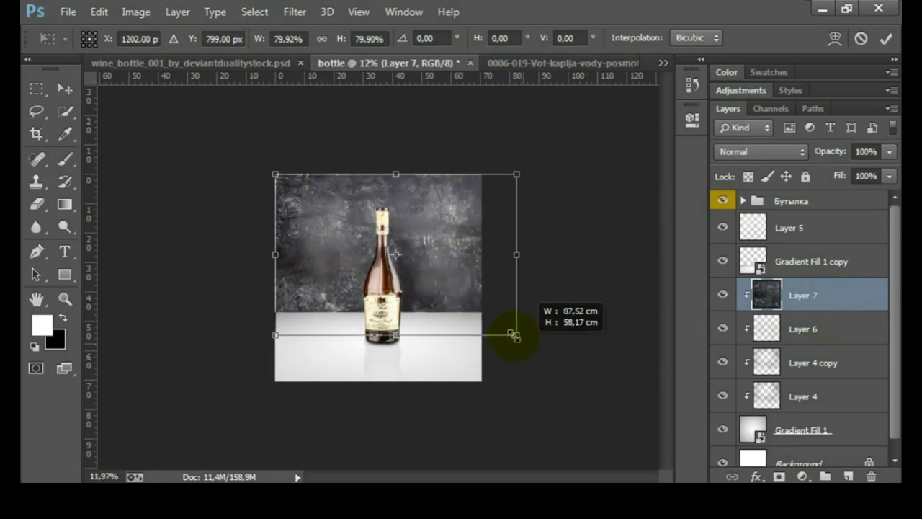
{"action": "key", "text": "shift+Left"}
{"action": "key", "text": "shift+Left"}
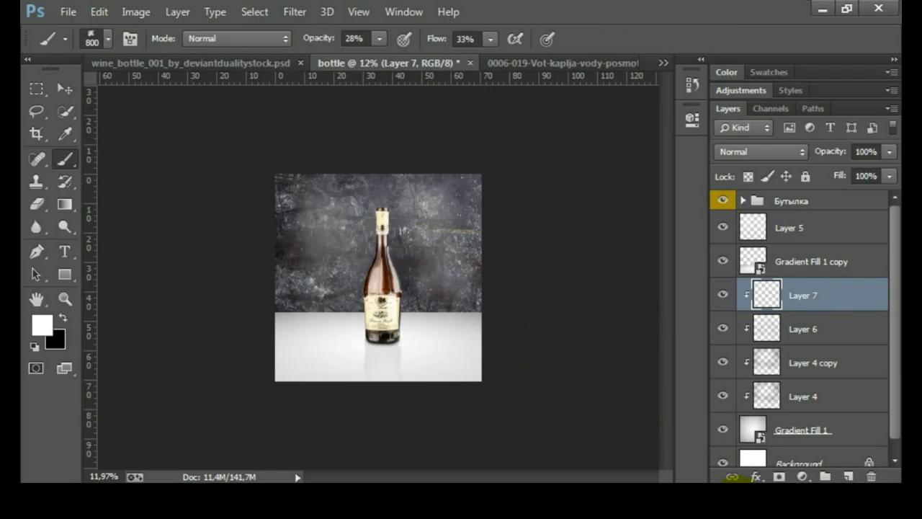
{"action": "key", "text": "ctrl+0"}
Step: Set the texture layer to Overlay at 20% opacity and apply a 7-pixel Gaussian Blur
{"action": "left_click", "coordinate": [762, 152]}
{"action": "left_click", "coordinate": [750, 215]}
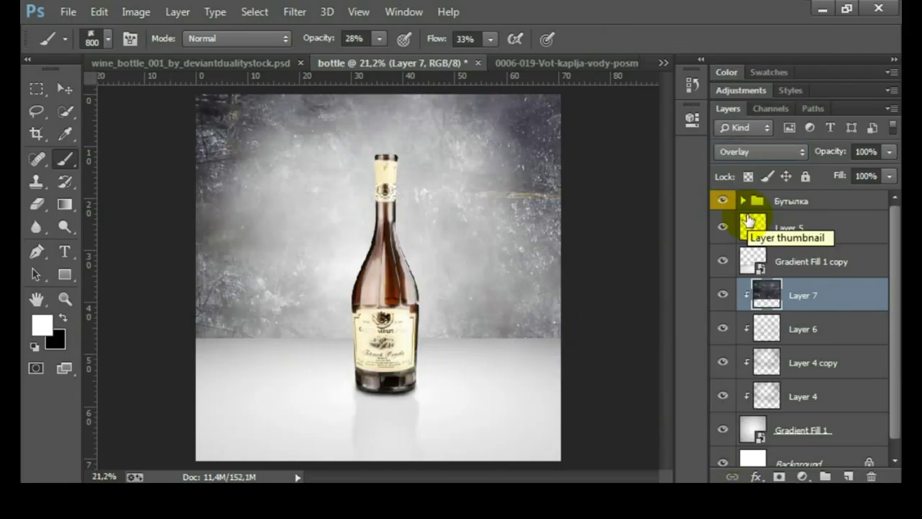
{"action": "left_click_drag", "start_coordinate": [823, 151], "coordinate": [760, 180]}
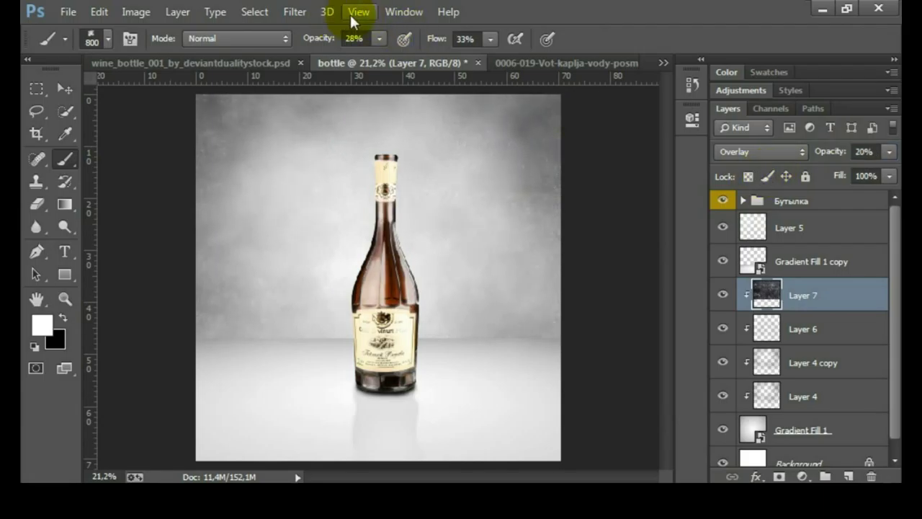
{"action": "left_click", "coordinate": [295, 12]}
{"action": "left_click", "coordinate": [554, 324]}
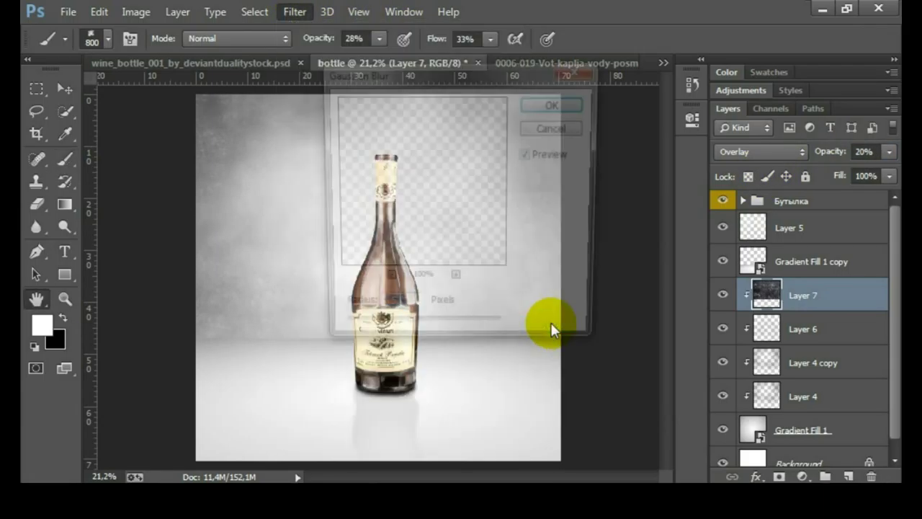
{"action": "left_click", "coordinate": [557, 105]}
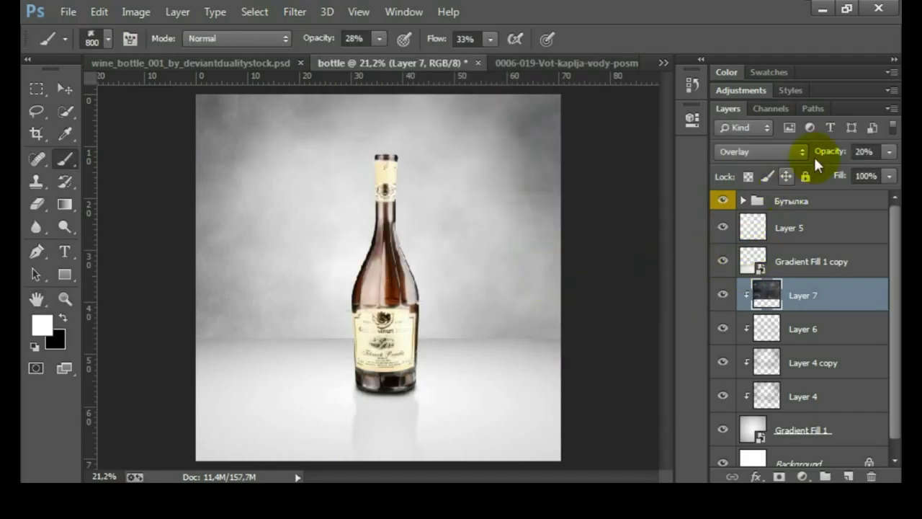
{"action": "left_click", "coordinate": [723, 294]}
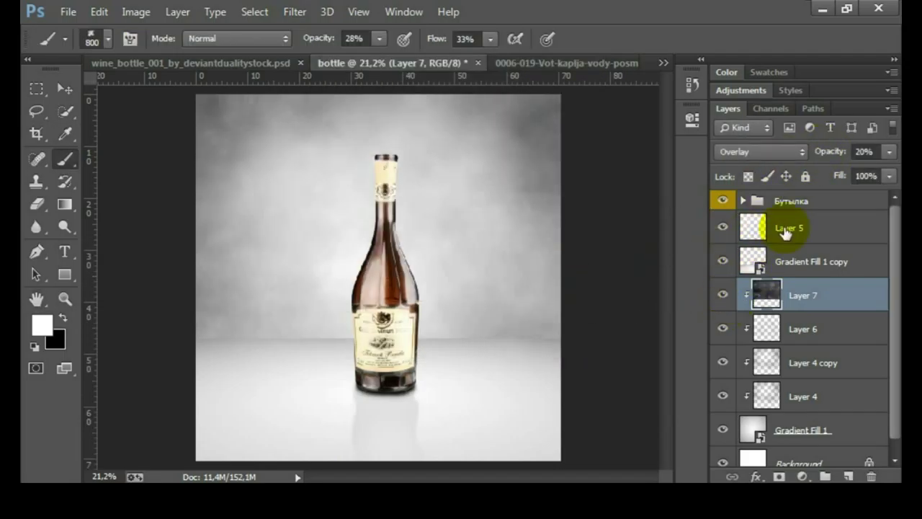
Step: Copy the 1319395874.jpg water texture into the bottle composition and move it lower left
{"action": "left_click", "coordinate": [536, 62]}
{"action": "left_click", "coordinate": [663, 63]}
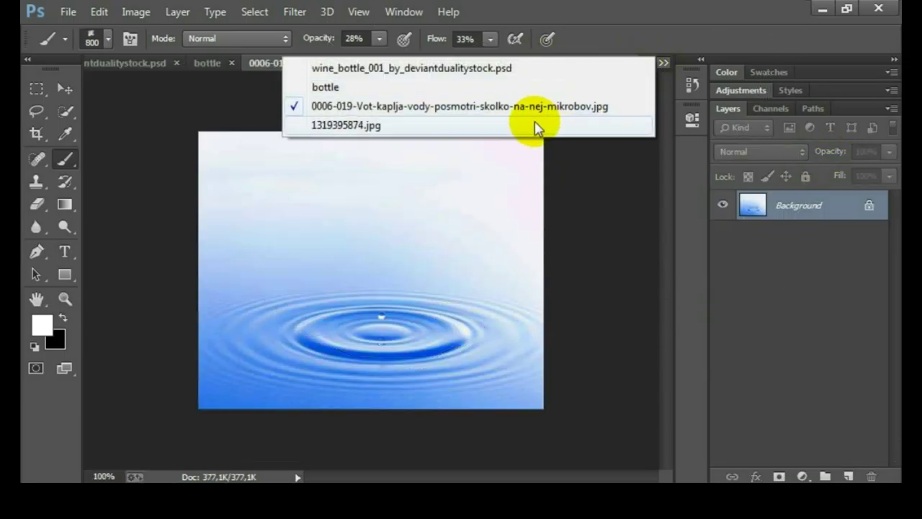
{"action": "left_click", "coordinate": [535, 124]}
{"action": "key", "text": "ctrl+a"}
{"action": "left_click", "coordinate": [628, 63]}
{"action": "left_click", "coordinate": [193, 63]}
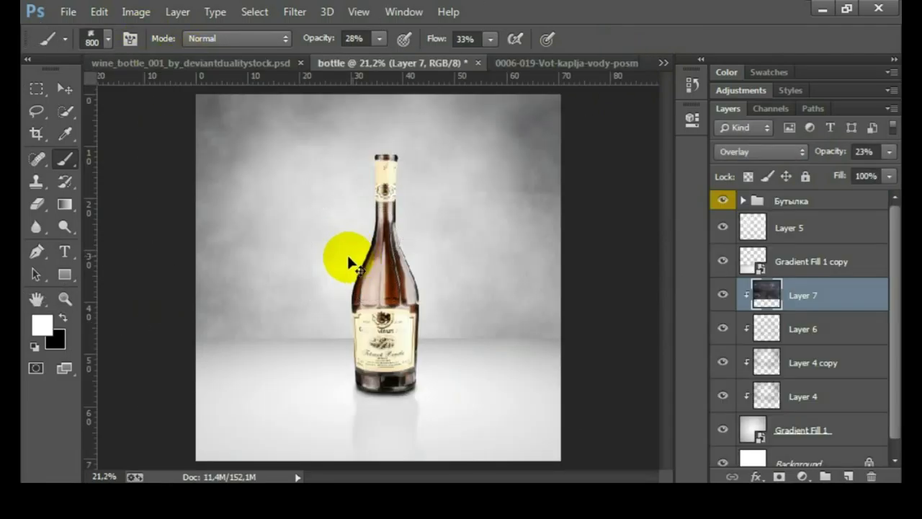
{"action": "key", "text": "ctrl+v"}
{"action": "left_click", "coordinate": [65, 89]}
{"action": "mouse_move", "coordinate": [324, 272]}
{"action": "left_mouse_down"}
{"action": "mouse_move", "coordinate": [277, 378]}
{"action": "mouse_move", "coordinate": [260, 373]}
{"action": "left_mouse_up"}
Step: Clip Layer 8 to Gradient Fill 1 copy and perspective-transform it across the floor
{"action": "left_click_drag", "start_coordinate": [792, 295], "coordinate": [796, 248]}
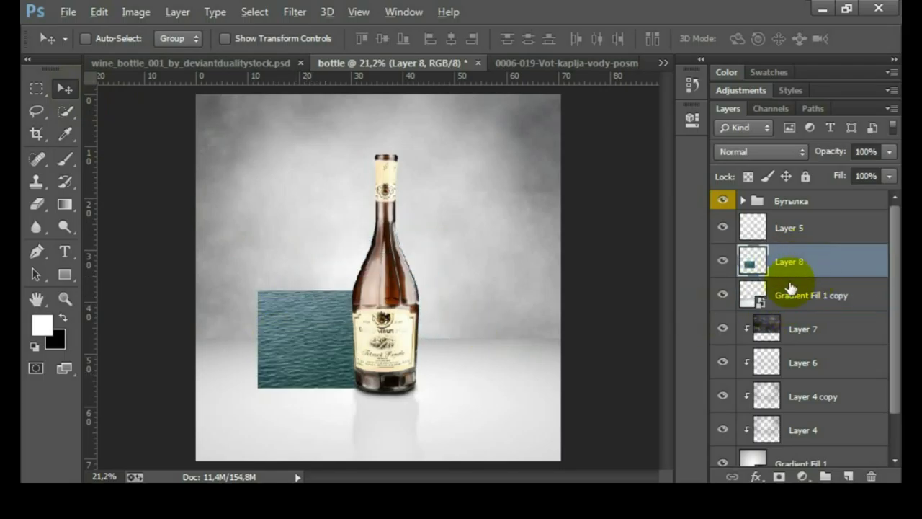
{"action": "left_click", "coordinate": [790, 282], "text": "alt"}
{"action": "left_click_drag", "start_coordinate": [294, 364], "coordinate": [237, 411]}
{"action": "key", "text": "ctrl+t"}
{"action": "scroll", "coordinate": [366, 397], "scroll_direction": "down", "scroll_amount": 2}
{"action": "mouse_move", "coordinate": [350, 391]}
{"action": "left_mouse_down"}
{"action": "mouse_move", "coordinate": [515, 464]}
{"action": "mouse_move", "coordinate": [507, 403]}
{"action": "mouse_move", "coordinate": [644, 333]}
{"action": "left_mouse_up"}
{"action": "right_click", "coordinate": [410, 353]}
{"action": "left_click", "coordinate": [478, 178]}
{"action": "scroll", "coordinate": [453, 336], "scroll_direction": "down", "scroll_amount": 1}
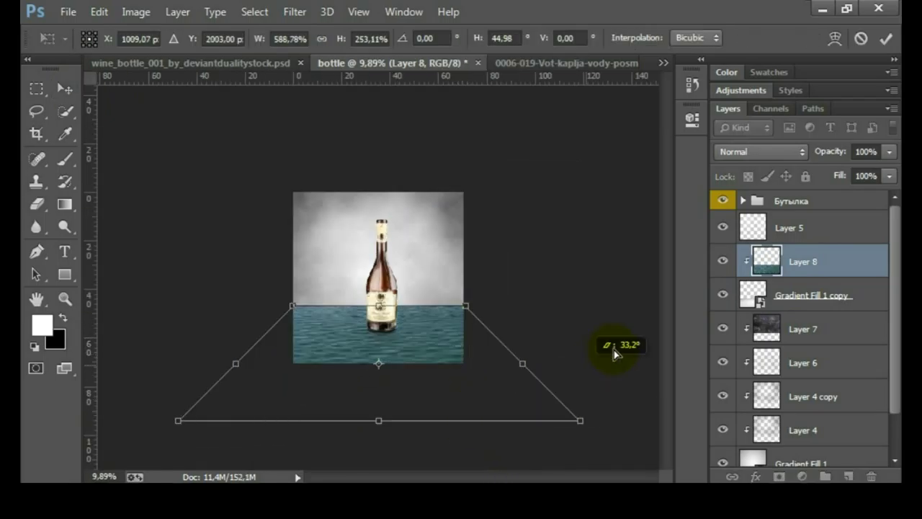
{"action": "double_click", "coordinate": [484, 336]}
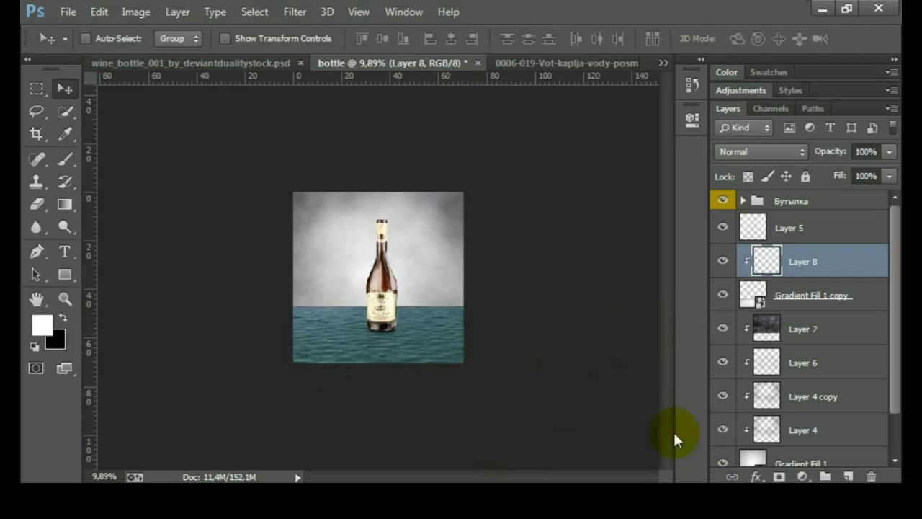
{"action": "key", "text": "ctrl+0"}
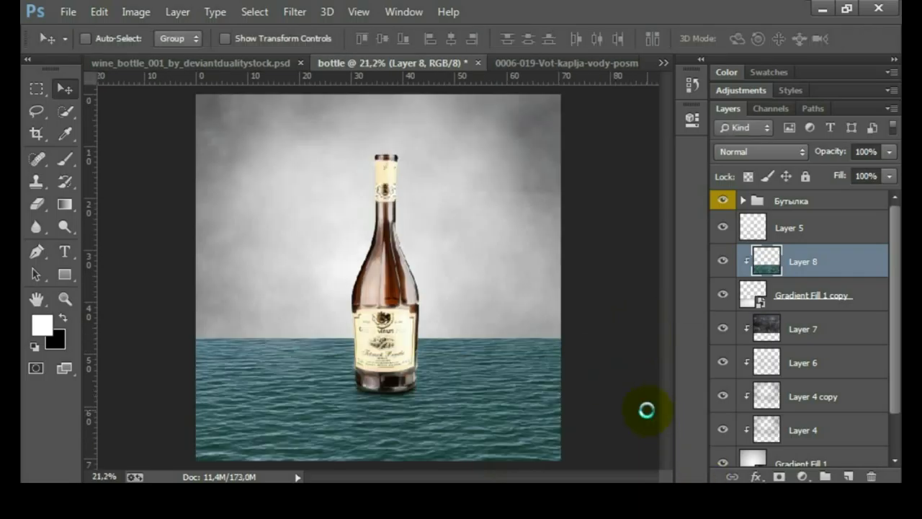
Step: Blend the water layer in Overlay and switch to the water-drop document
{"action": "left_click", "coordinate": [806, 153]}
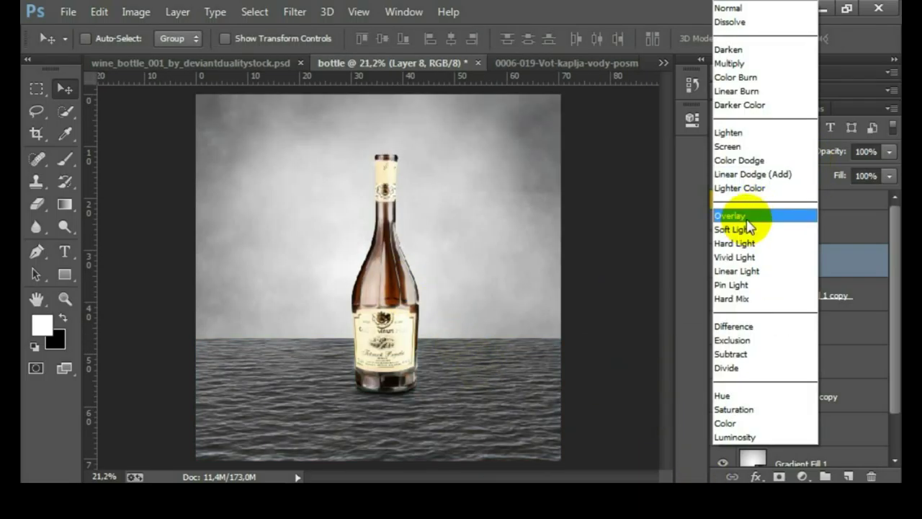
{"action": "left_click", "coordinate": [752, 214]}
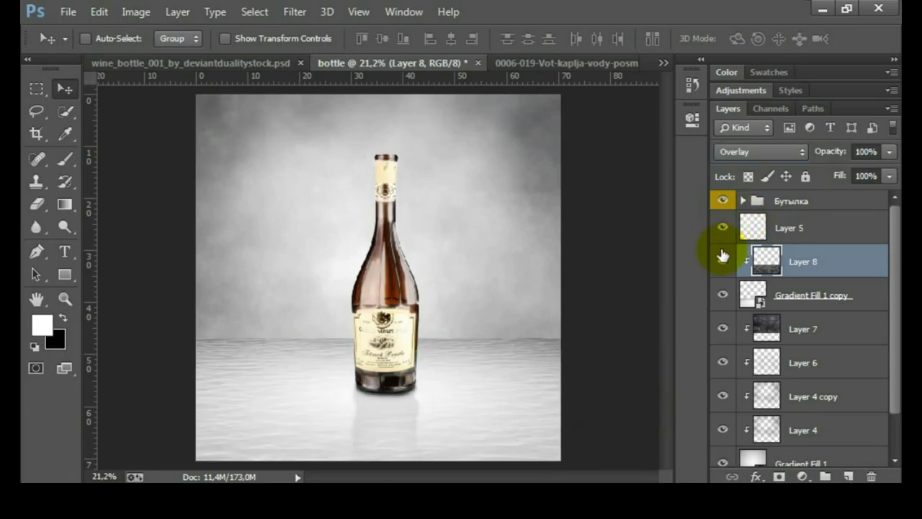
{"action": "left_click", "coordinate": [565, 63]}
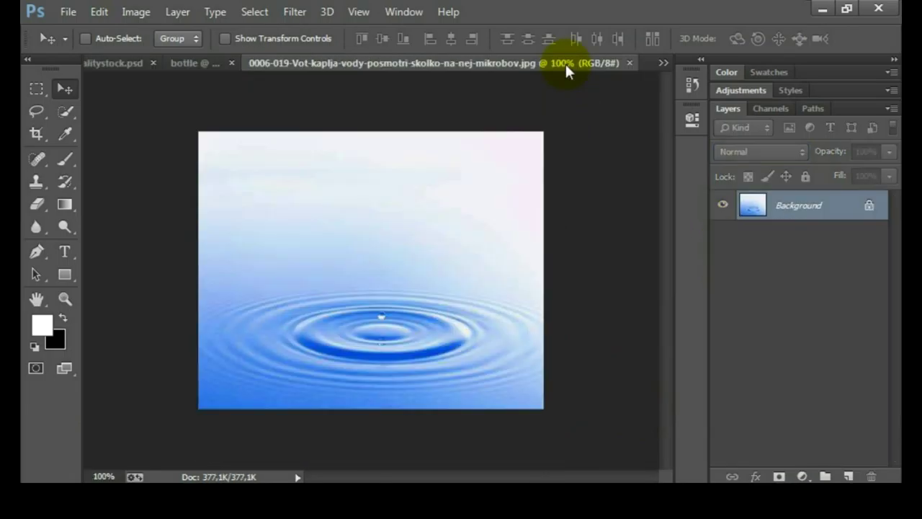
Step: Paste the water-drop image, clip it to Layer 8, and enlarge it around the bottle base
{"action": "key", "text": "ctrl+a"}
{"action": "key", "text": "ctrl+w"}
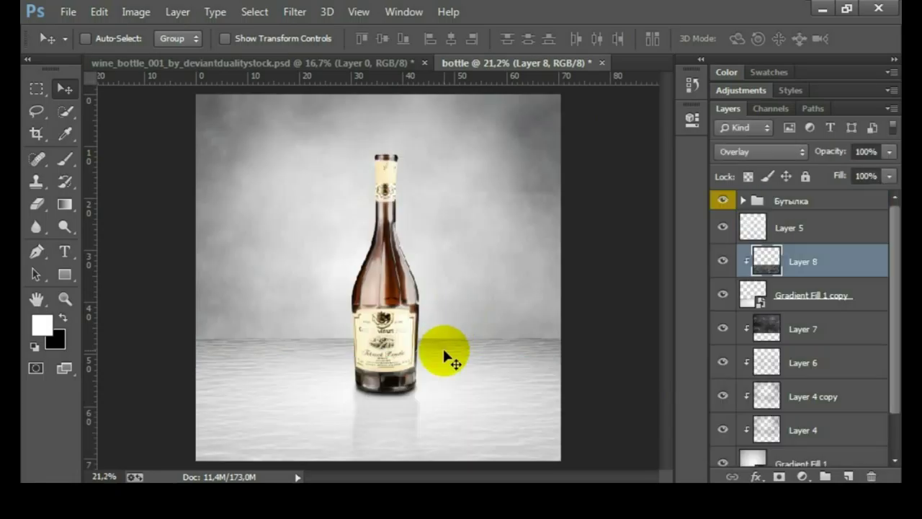
{"action": "key", "text": "ctrl+v"}
{"action": "left_click", "coordinate": [829, 274], "text": "alt"}
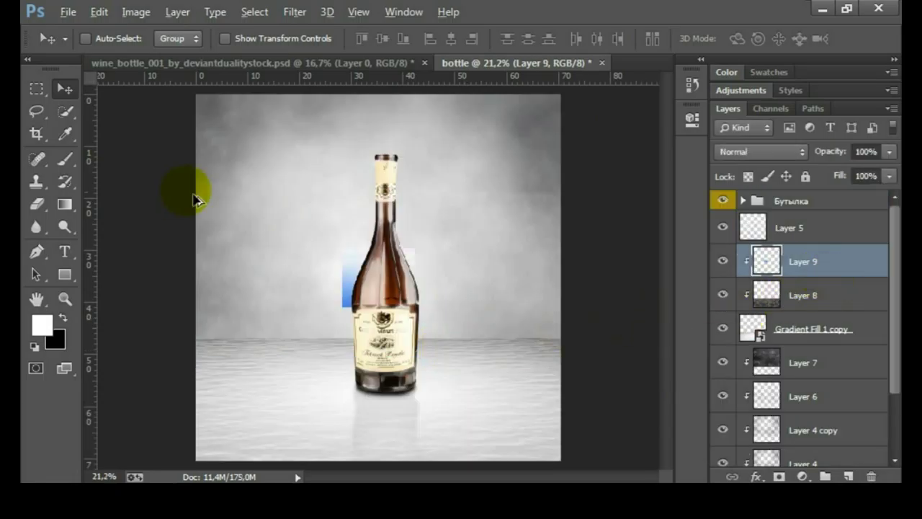
{"action": "left_click_drag", "start_coordinate": [342, 321], "coordinate": [358, 375]}
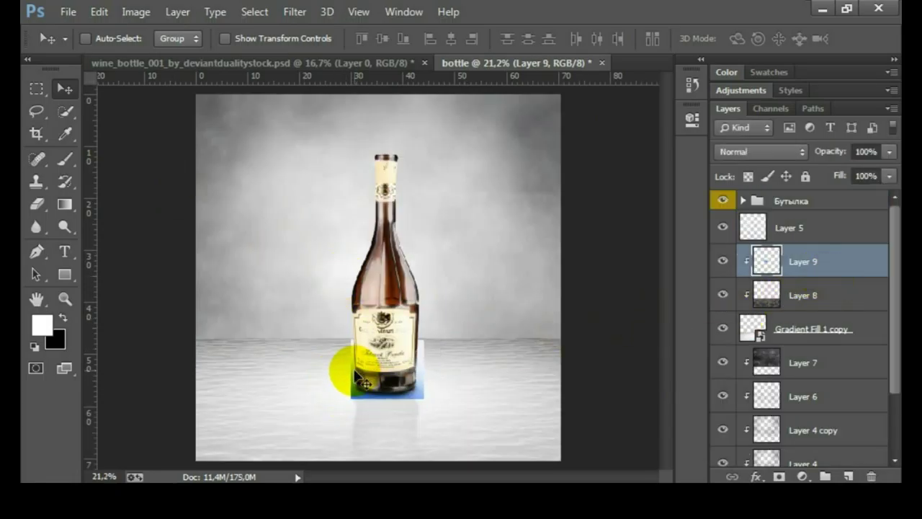
{"action": "key", "text": "ctrl+t"}
{"action": "left_click_drag", "start_coordinate": [424, 398], "coordinate": [428, 432]}
{"action": "left_click_drag", "start_coordinate": [344, 465], "coordinate": [291, 480]}
{"action": "left_click_drag", "start_coordinate": [401, 394], "coordinate": [399, 337]}
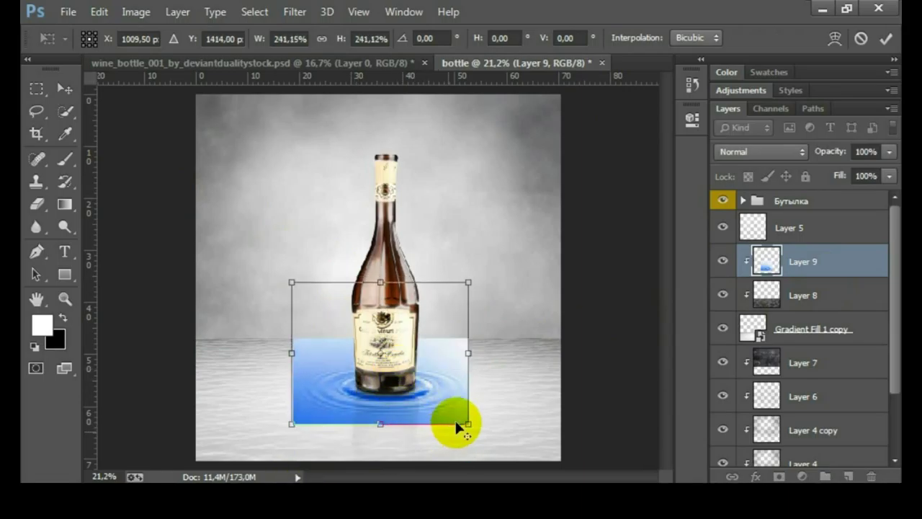
{"action": "mouse_move", "coordinate": [454, 427]}
{"action": "left_mouse_down"}
{"action": "mouse_move", "coordinate": [483, 437]}
{"action": "mouse_move", "coordinate": [431, 416]}
{"action": "left_mouse_up"}
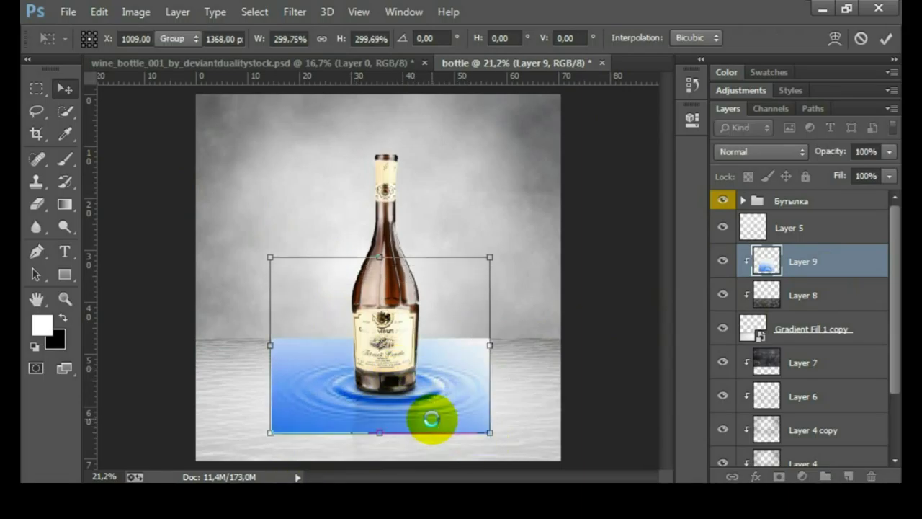
{"action": "key", "text": "Return"}
Step: Desaturate the ripple, set Levels midtone to 0,88, blend in Overlay, and add a mask
{"action": "key", "text": "ctrl+shift+u"}
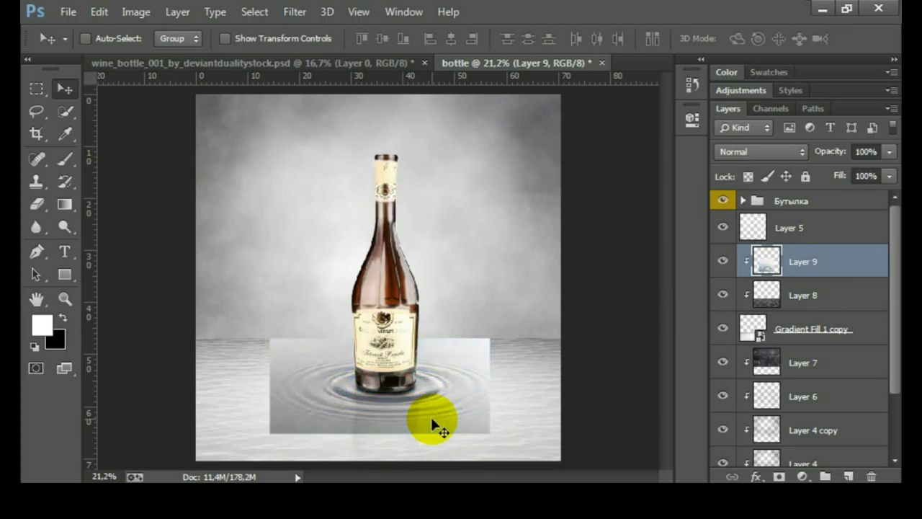
{"action": "key", "text": "ctrl+l"}
{"action": "left_click_drag", "start_coordinate": [651, 253], "coordinate": [661, 257]}
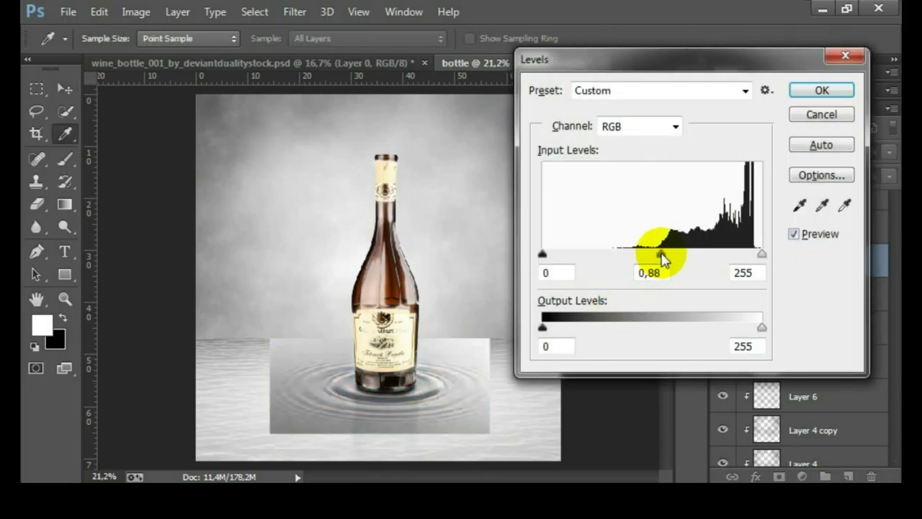
{"action": "left_click", "coordinate": [820, 91]}
{"action": "left_click", "coordinate": [768, 147]}
{"action": "left_click", "coordinate": [744, 216]}
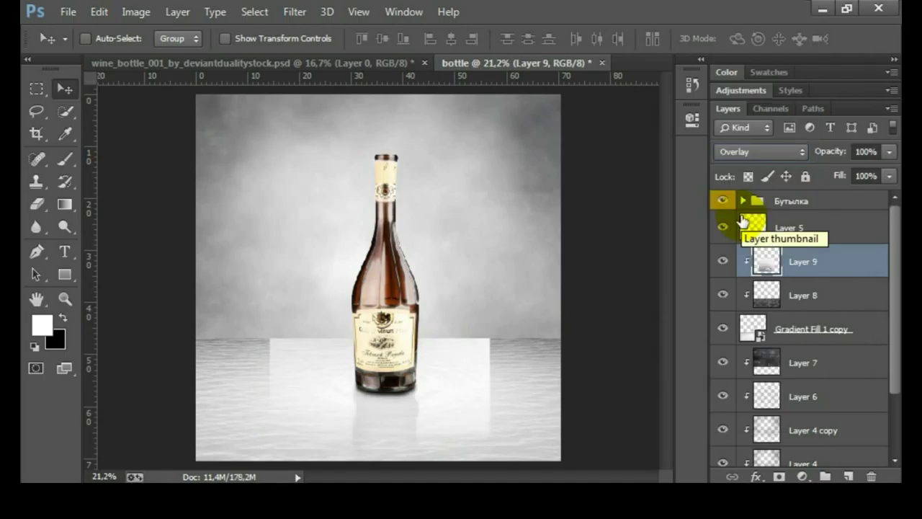
{"action": "left_click", "coordinate": [777, 477]}
Step: Set up a soft round black brush at 100% opacity and 300 px size
{"action": "key", "text": "b"}
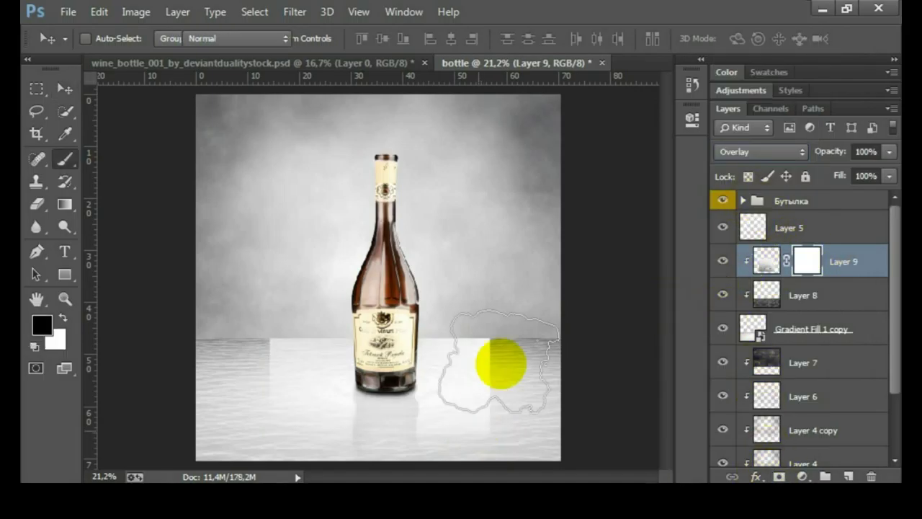
{"action": "key", "text": "x"}
{"action": "right_click", "coordinate": [496, 198]}
{"action": "scroll", "coordinate": [569, 323], "scroll_direction": "up", "scroll_amount": 5}
{"action": "left_click", "coordinate": [532, 310]}
{"action": "left_click_drag", "start_coordinate": [321, 41], "coordinate": [430, 42]}
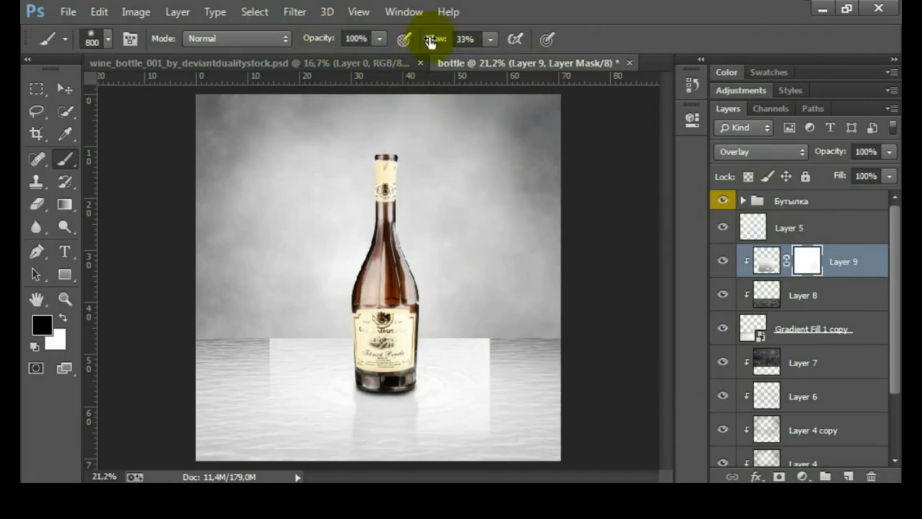
{"action": "type", "text": "98"}
{"action": "key", "text": "Return"}
{"action": "key", "text": "bracketleft"}
{"action": "key", "text": "bracketleft"}
{"action": "key", "text": "bracketleft"}
{"action": "key", "text": "bracketleft"}
{"action": "key", "text": "bracketleft"}
Step: Paint black over the ripple patch's hard edges on Layer 9's mask, then toggle it to compare
{"action": "mouse_move", "coordinate": [510, 354]}
{"action": "left_mouse_down"}
{"action": "mouse_move", "coordinate": [438, 434]}
{"action": "mouse_move", "coordinate": [288, 418]}
{"action": "mouse_move", "coordinate": [305, 315]}
{"action": "mouse_move", "coordinate": [346, 319]}
{"action": "mouse_move", "coordinate": [296, 370]}
{"action": "left_mouse_up"}
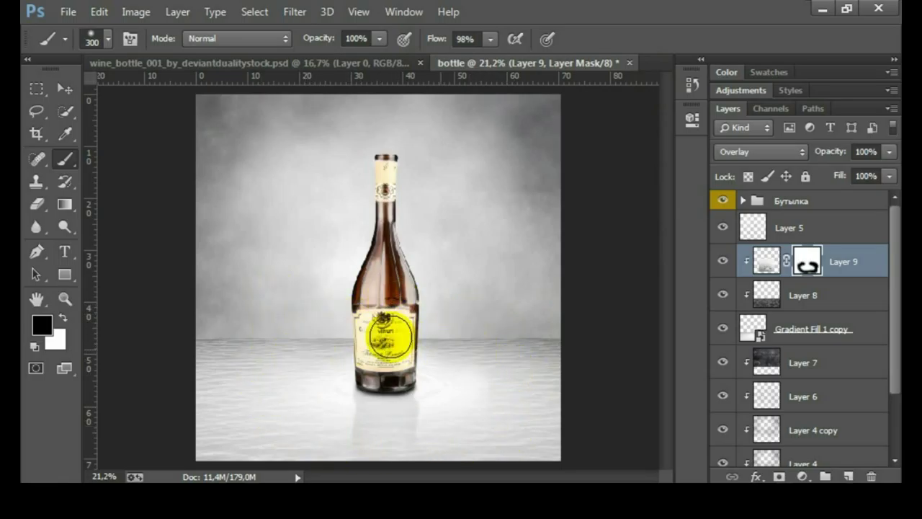
{"action": "mouse_move", "coordinate": [449, 354]}
{"action": "left_mouse_down"}
{"action": "mouse_move", "coordinate": [457, 411]}
{"action": "mouse_move", "coordinate": [313, 428]}
{"action": "left_mouse_up"}
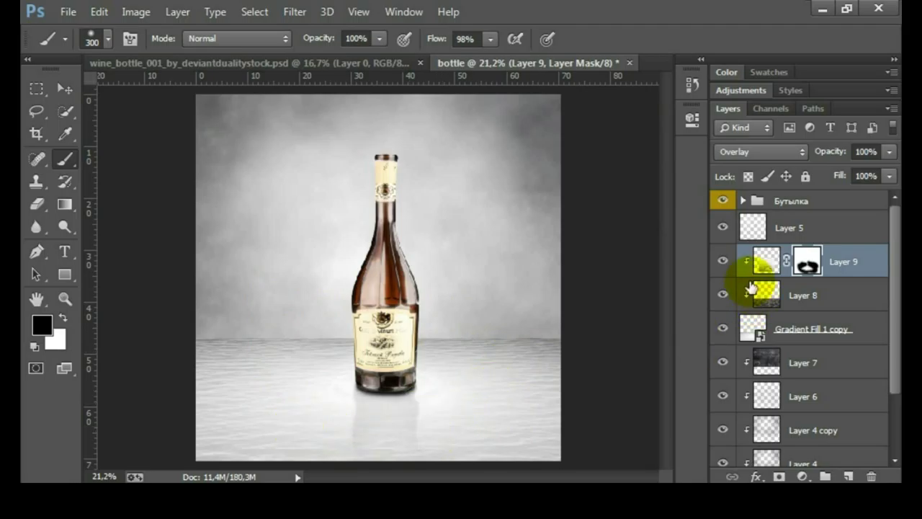
{"action": "left_click", "coordinate": [723, 264]}
{"action": "left_click", "coordinate": [722, 263]}
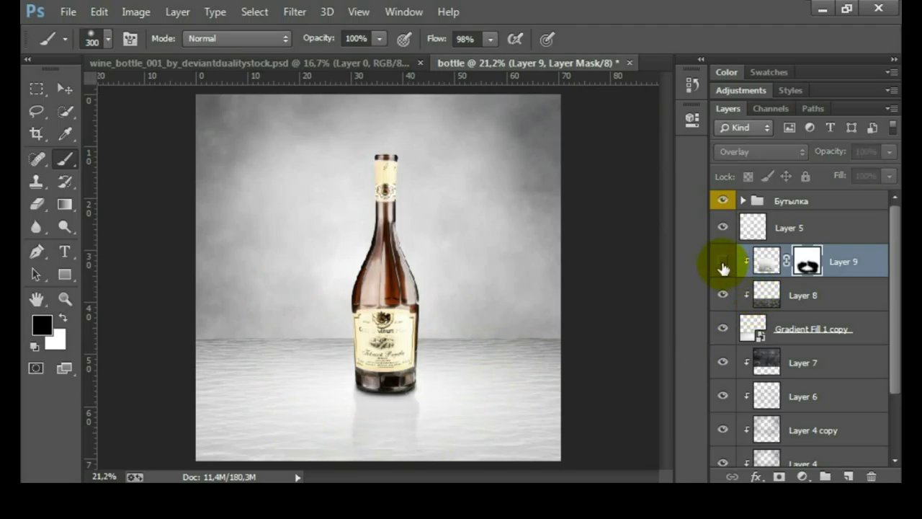
{"action": "scroll", "coordinate": [458, 367], "scroll_direction": "up", "scroll_amount": 2}
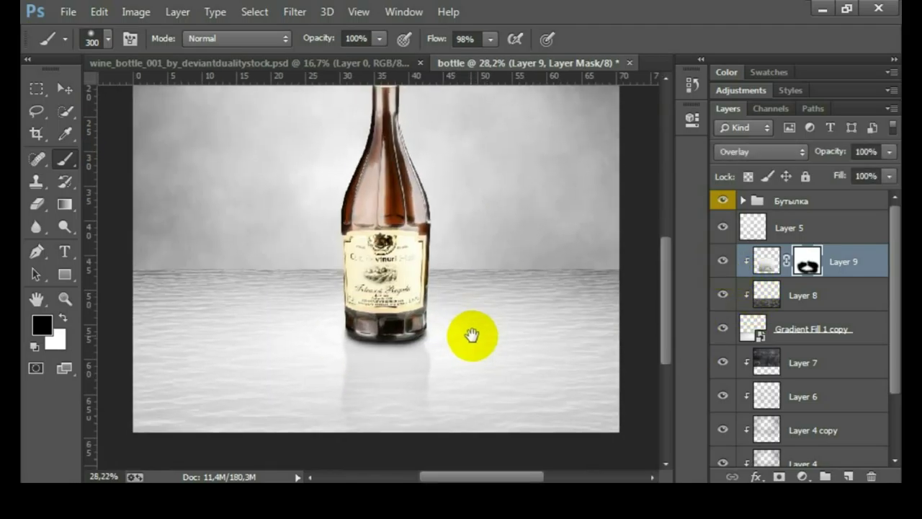
Step: Expand the Бутылка group and lower Layer 3's opacity
{"action": "scroll", "coordinate": [800, 310], "scroll_direction": "down", "scroll_amount": 1}
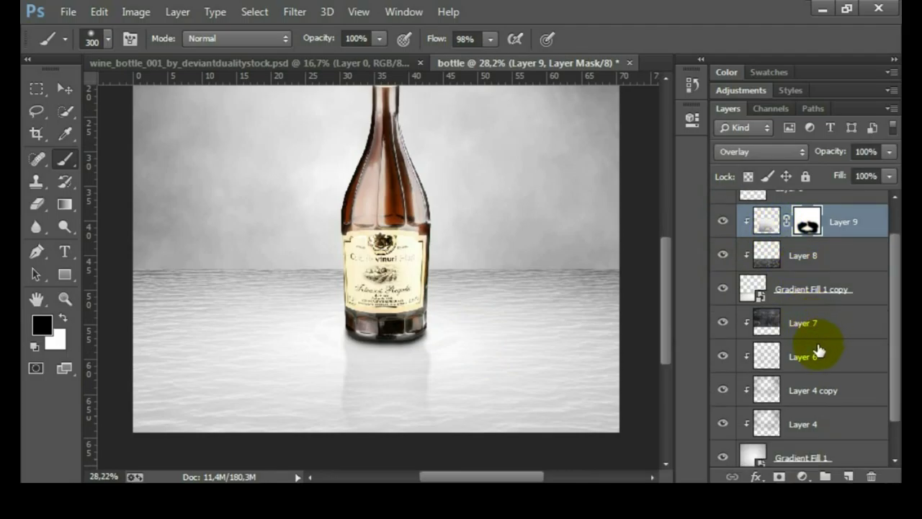
{"action": "scroll", "coordinate": [807, 317], "scroll_direction": "up", "scroll_amount": 1}
{"action": "left_click", "coordinate": [745, 200]}
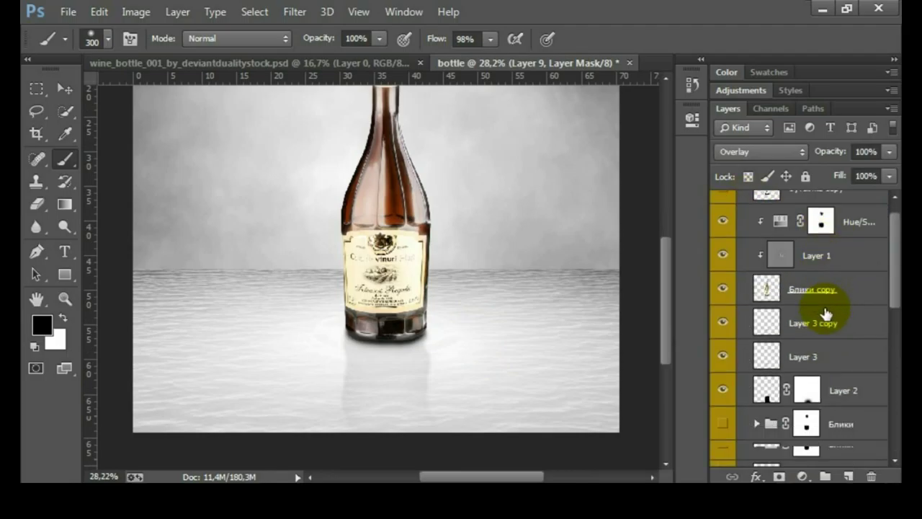
{"action": "scroll", "coordinate": [826, 313], "scroll_direction": "down", "scroll_amount": 1}
{"action": "left_click", "coordinate": [774, 336]}
{"action": "key", "text": "x"}
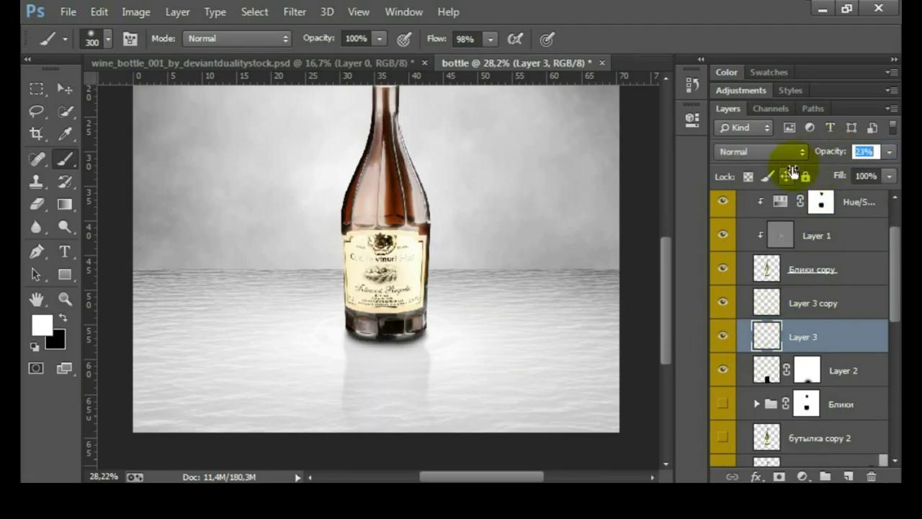
{"action": "left_click", "coordinate": [785, 306]}
Step: Lower Layer 3 copy's opacity to 56% and collapse the Бутылка group
{"action": "left_click", "coordinate": [722, 303]}
{"action": "left_click", "coordinate": [721, 302]}
{"action": "left_click_drag", "start_coordinate": [832, 158], "coordinate": [805, 167]}
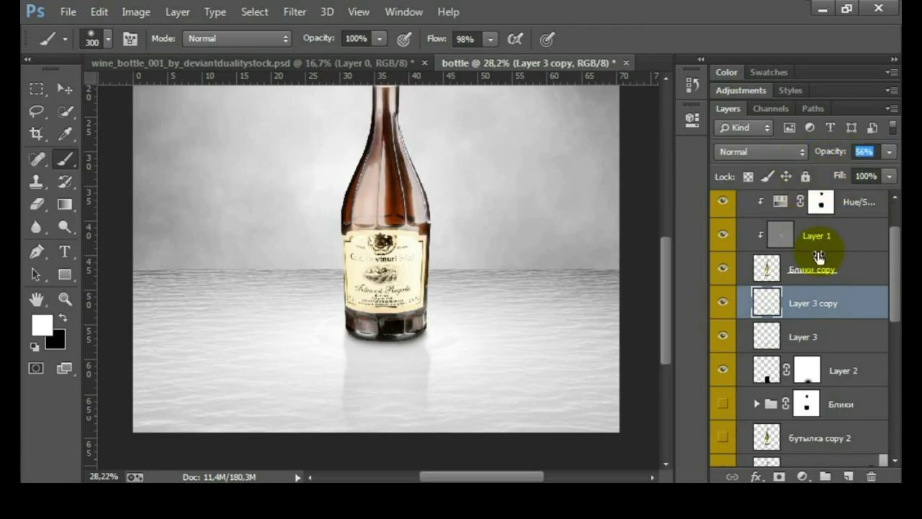
{"action": "scroll", "coordinate": [785, 259], "scroll_direction": "up", "scroll_amount": 3}
{"action": "left_click", "coordinate": [742, 202]}
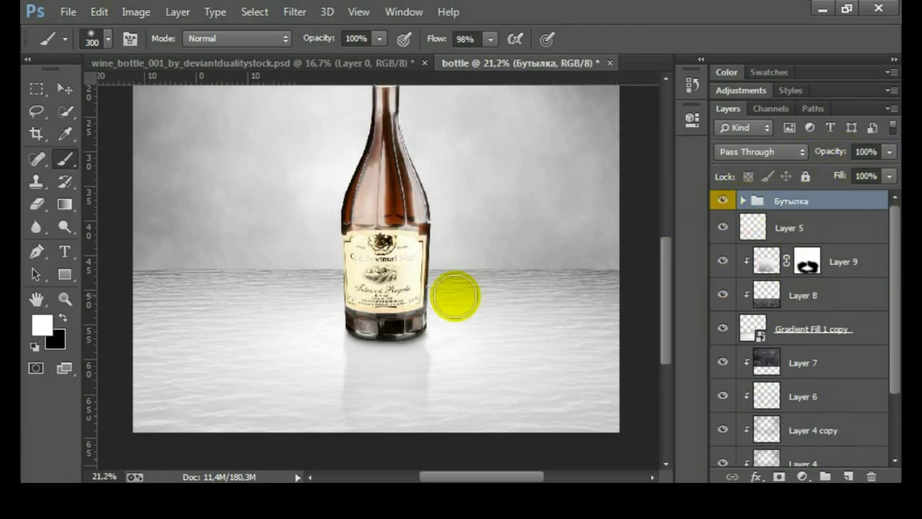
Step: Group the background layers from Layer 5 down to Gradient Fill 1 into BG
{"action": "key", "text": "ctrl+0"}
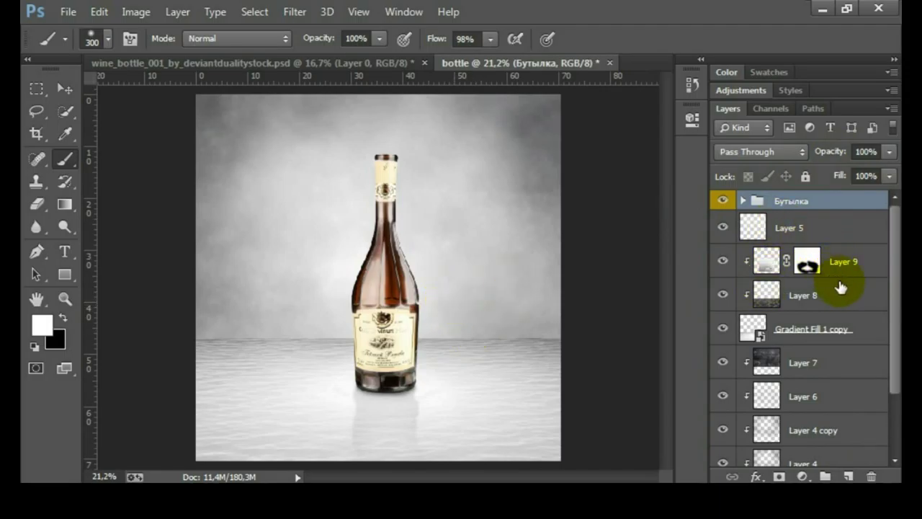
{"action": "left_click", "coordinate": [828, 236]}
{"action": "scroll", "coordinate": [820, 303], "scroll_direction": "down", "scroll_amount": 3}
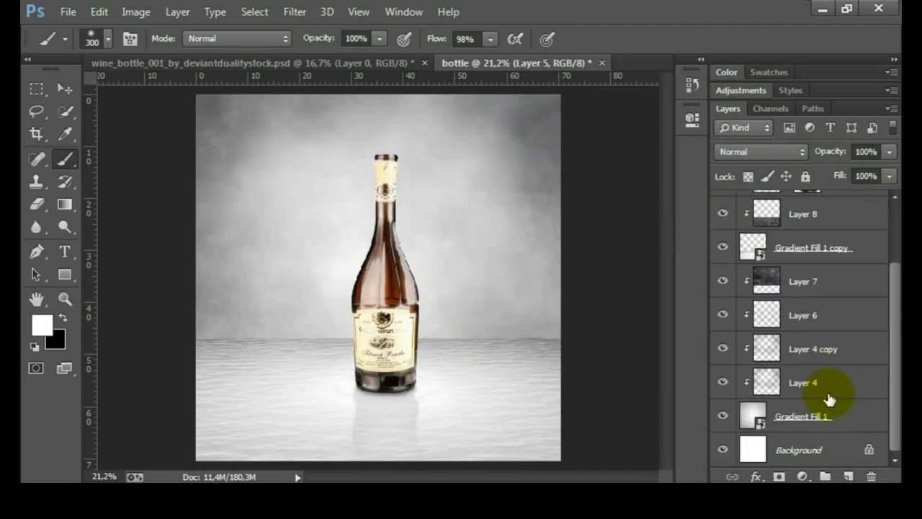
{"action": "left_click", "coordinate": [848, 419], "text": "shift"}
{"action": "key", "text": "ctrl+g"}
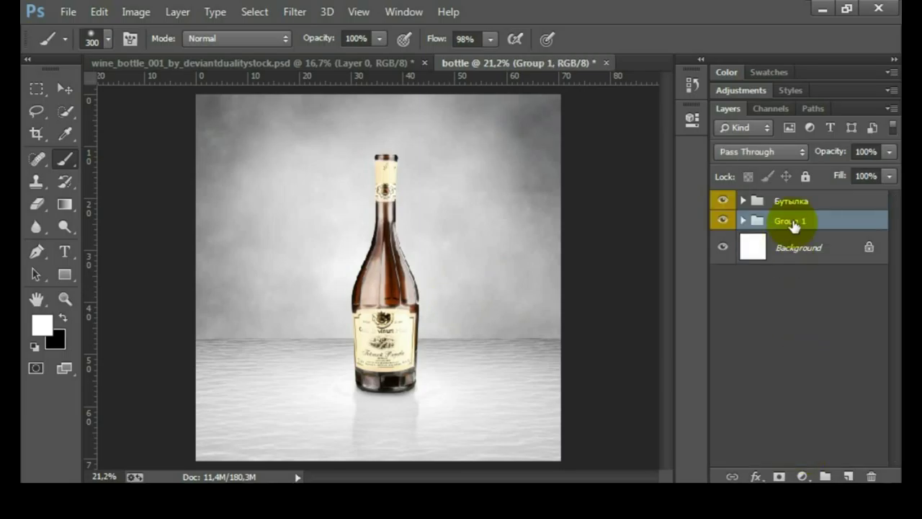
{"action": "type", "text": "BG"}
Step: Label the BG group red and add an empty Layer 10 above the Бутылка group
{"action": "right_click", "coordinate": [790, 227]}
{"action": "left_click", "coordinate": [631, 387]}
{"action": "left_click", "coordinate": [798, 205]}
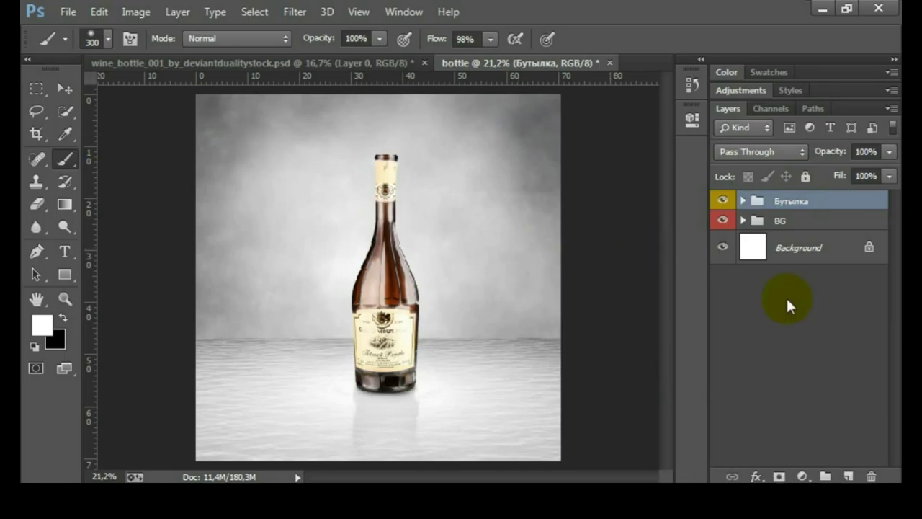
{"action": "left_click", "coordinate": [850, 476]}
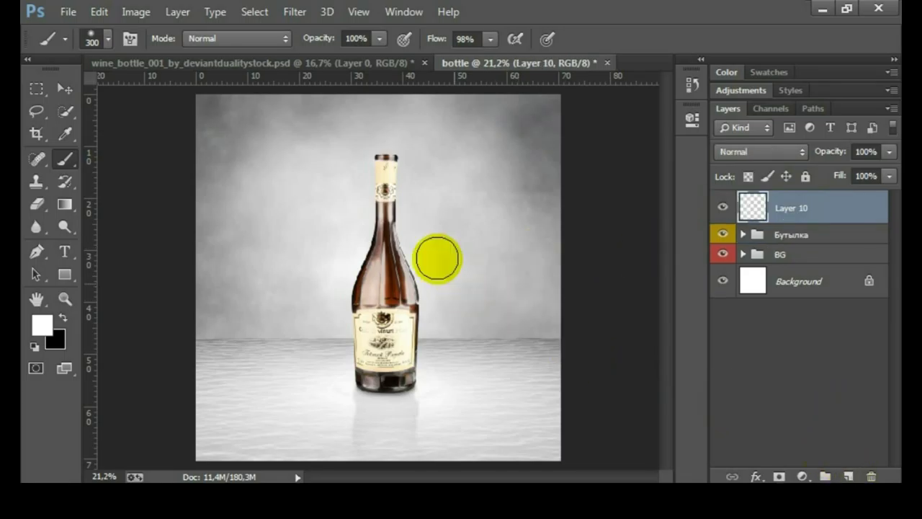
Step: Shape the 600 px white glow into a thin highlight strip on the bottle, then duplicate it twice
{"action": "key", "text": "shift+0"}
{"action": "key", "text": "bracketright"}
{"action": "key", "text": "bracketright"}
{"action": "key", "text": "bracketright"}
{"action": "key", "text": "ctrl+t"}
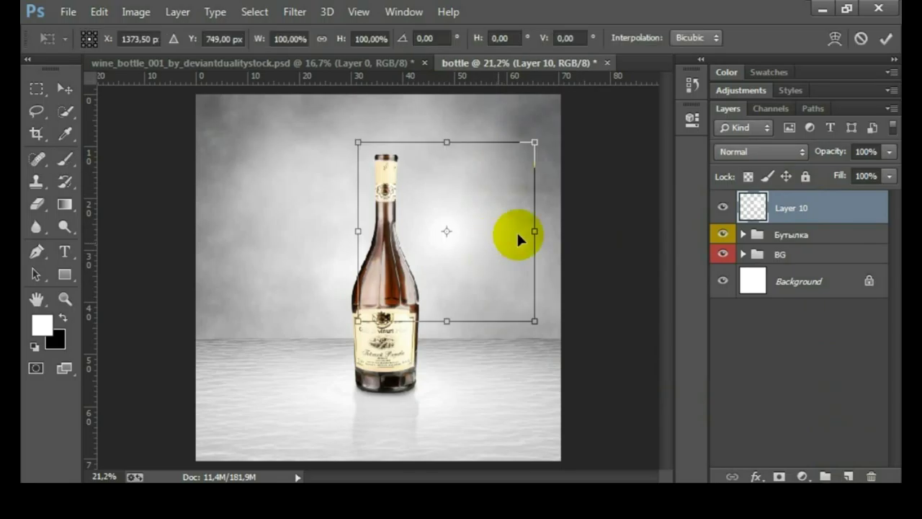
{"action": "left_click_drag", "start_coordinate": [529, 231], "coordinate": [459, 231]}
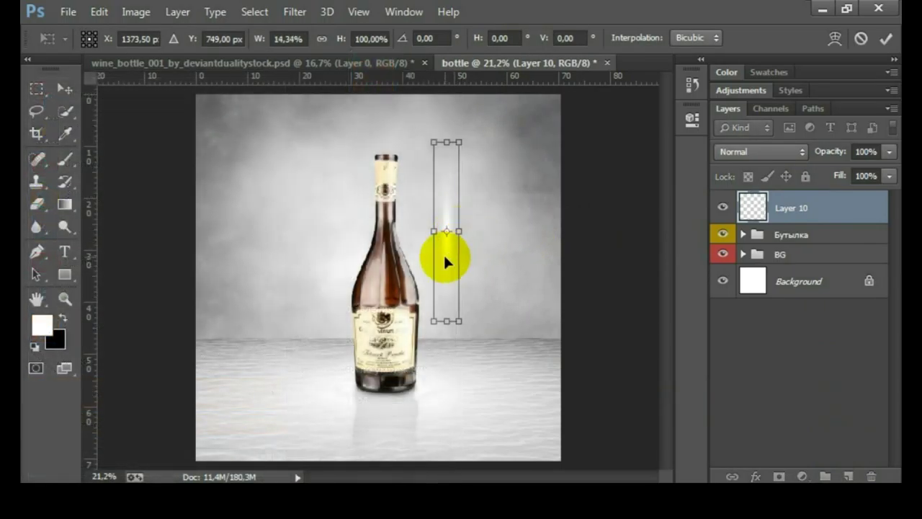
{"action": "left_click_drag", "start_coordinate": [445, 262], "coordinate": [394, 250]}
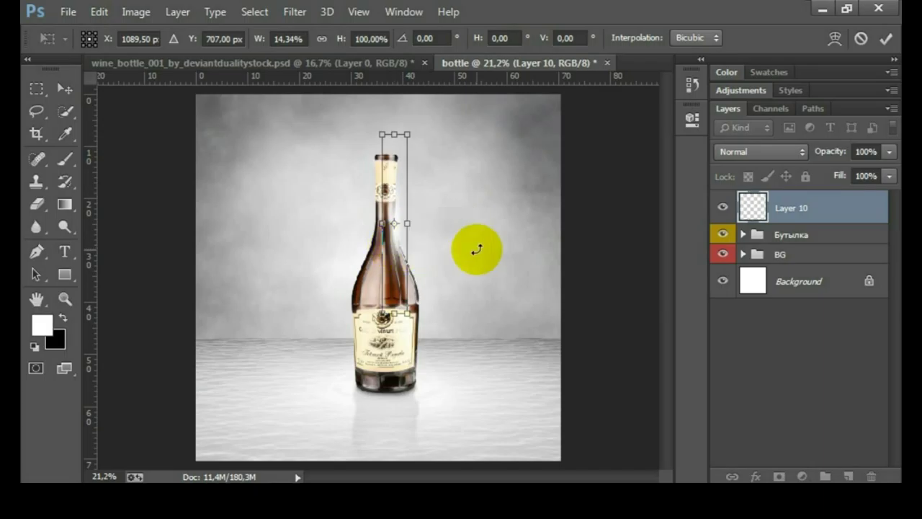
{"action": "left_click_drag", "start_coordinate": [394, 134], "coordinate": [394, 167]}
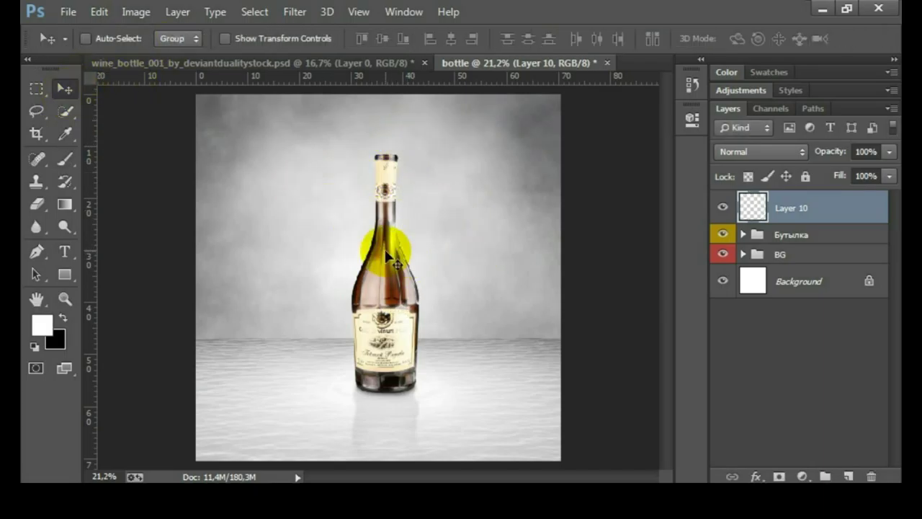
{"action": "left_click_drag", "start_coordinate": [392, 239], "coordinate": [400, 217]}
{"action": "left_click_drag", "start_coordinate": [440, 255], "coordinate": [429, 364], "text": "alt"}
{"action": "left_click_drag", "start_coordinate": [492, 376], "coordinate": [353, 319], "text": "alt"}
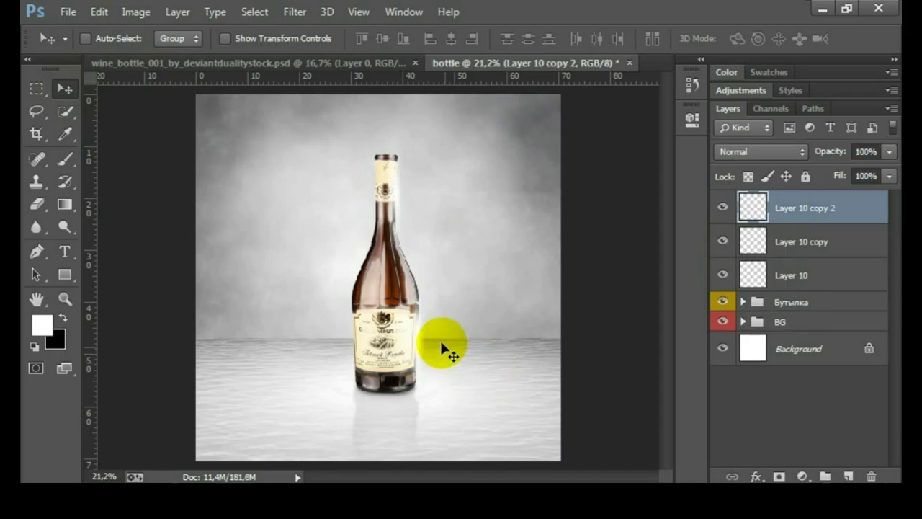
Step: Scale a highlight copy to about 80% and move it to the bottle's left side
{"action": "key", "text": "ctrl+t"}
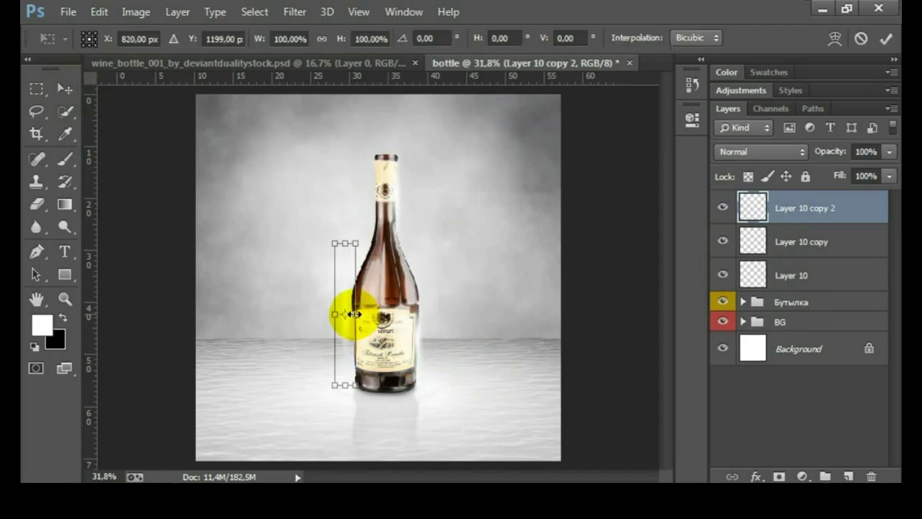
{"action": "scroll", "coordinate": [352, 311], "scroll_direction": "up", "scroll_amount": 2}
{"action": "left_click_drag", "start_coordinate": [348, 206], "coordinate": [339, 247]}
{"action": "key", "text": "Return"}
{"action": "left_click_drag", "start_coordinate": [342, 327], "coordinate": [359, 306]}
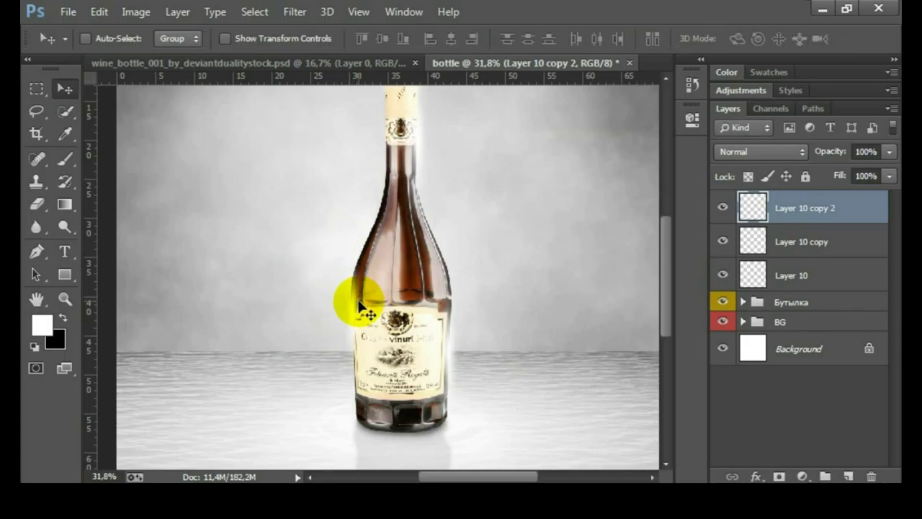
Step: Tilt the highlight to follow the bottle's shoulder and nudge it into place
{"action": "key", "text": "ctrl+t"}
{"action": "left_click_drag", "start_coordinate": [428, 294], "coordinate": [419, 288]}
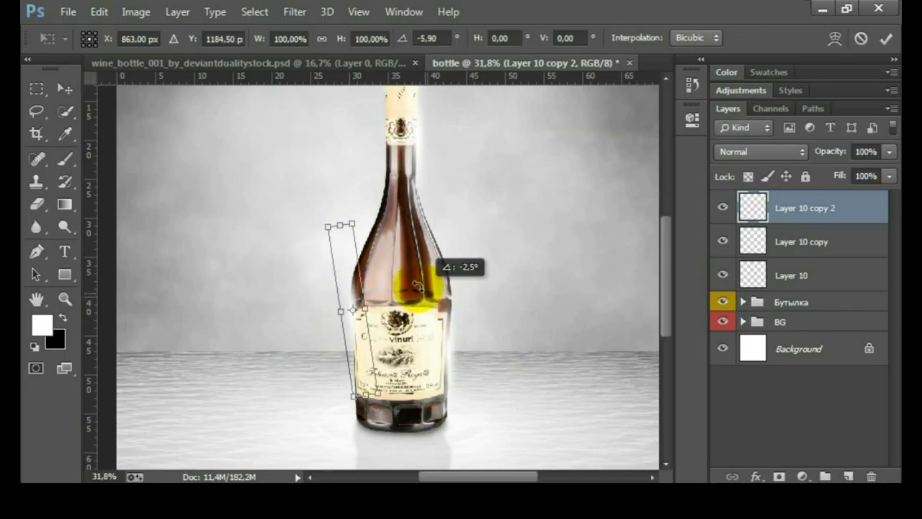
{"action": "key", "text": "Return"}
{"action": "scroll", "coordinate": [424, 330], "scroll_direction": "down", "scroll_amount": 2}
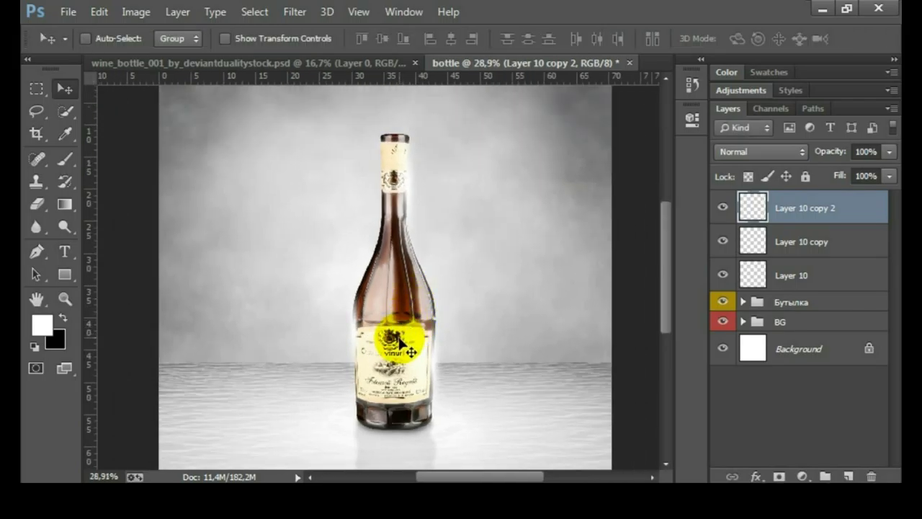
{"action": "scroll", "coordinate": [400, 344], "scroll_direction": "up", "scroll_amount": 4}
{"action": "scroll", "coordinate": [391, 334], "scroll_direction": "up", "scroll_amount": 3}
{"action": "scroll", "coordinate": [370, 333], "scroll_direction": "up", "scroll_amount": 1}
{"action": "left_click_drag", "start_coordinate": [318, 330], "coordinate": [319, 329]}
Step: Rotate and shrink the thin highlight, shifting it up-left
{"action": "key", "text": "ctrl+t"}
{"action": "left_click_drag", "start_coordinate": [354, 267], "coordinate": [353, 265]}
{"action": "left_click_drag", "start_coordinate": [324, 144], "coordinate": [322, 168]}
{"action": "left_click_drag", "start_coordinate": [303, 267], "coordinate": [298, 265]}
{"action": "key", "text": "Return"}
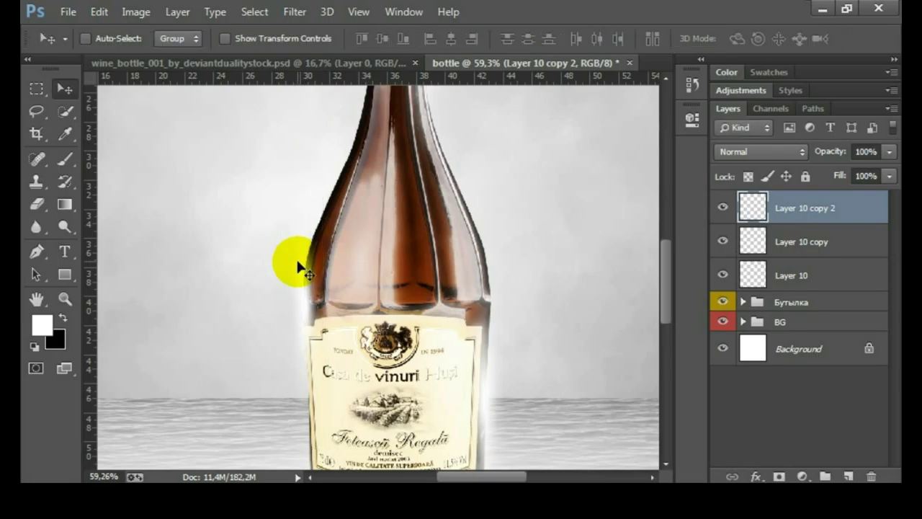
Step: Duplicate the light streak and rotate the new copy onto the bottle
{"action": "scroll", "coordinate": [478, 266], "scroll_direction": "down", "scroll_amount": 2}
{"action": "scroll", "coordinate": [432, 308], "scroll_direction": "down", "scroll_amount": 1}
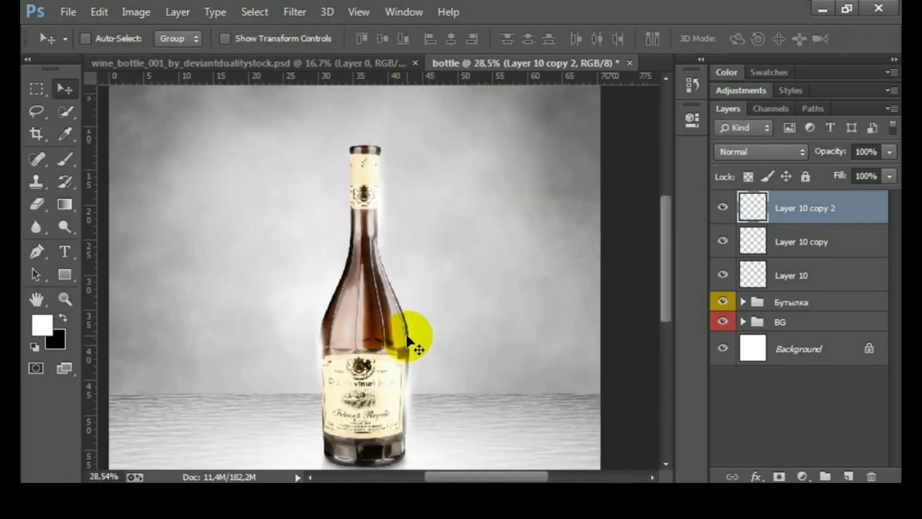
{"action": "mouse_move", "coordinate": [411, 294]}
{"action": "left_mouse_down"}
{"action": "mouse_move", "coordinate": [450, 297]}
{"action": "mouse_move", "coordinate": [449, 252]}
{"action": "left_mouse_up"}
{"action": "key", "text": "ctrl+t"}
{"action": "mouse_move", "coordinate": [391, 232]}
{"action": "left_mouse_down"}
{"action": "mouse_move", "coordinate": [410, 291]}
{"action": "mouse_move", "coordinate": [456, 334]}
{"action": "mouse_move", "coordinate": [449, 344]}
{"action": "left_mouse_up"}
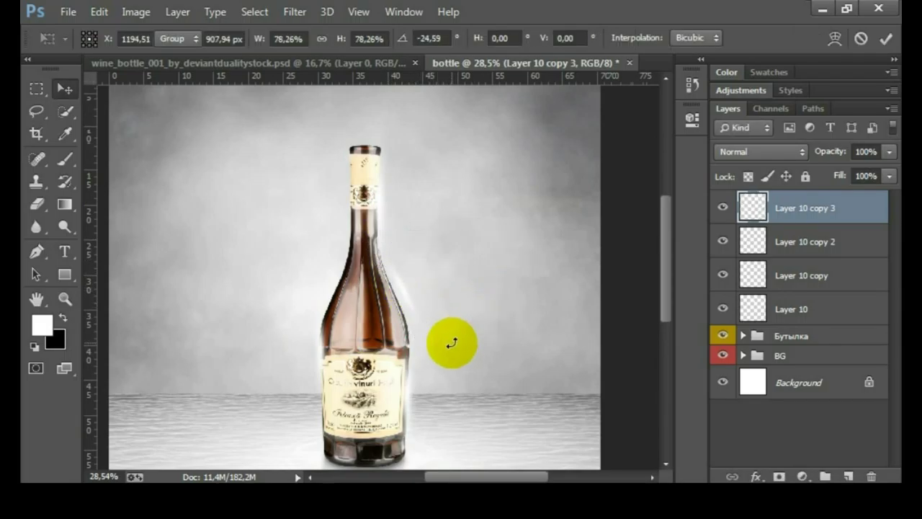
{"action": "key", "text": "Return"}
{"action": "scroll", "coordinate": [410, 315], "scroll_direction": "up", "scroll_amount": 3}
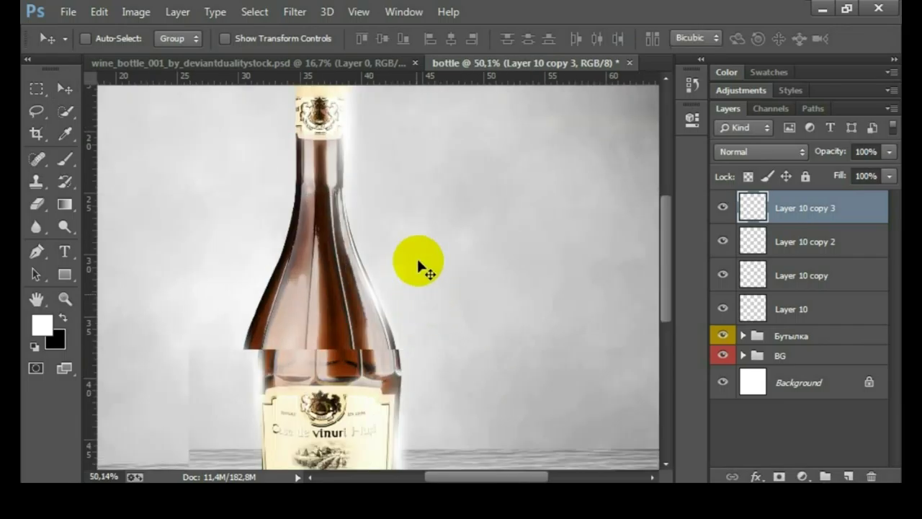
{"action": "key", "text": "ctrl+t"}
{"action": "left_click_drag", "start_coordinate": [480, 202], "coordinate": [483, 213]}
{"action": "key", "text": "Return"}
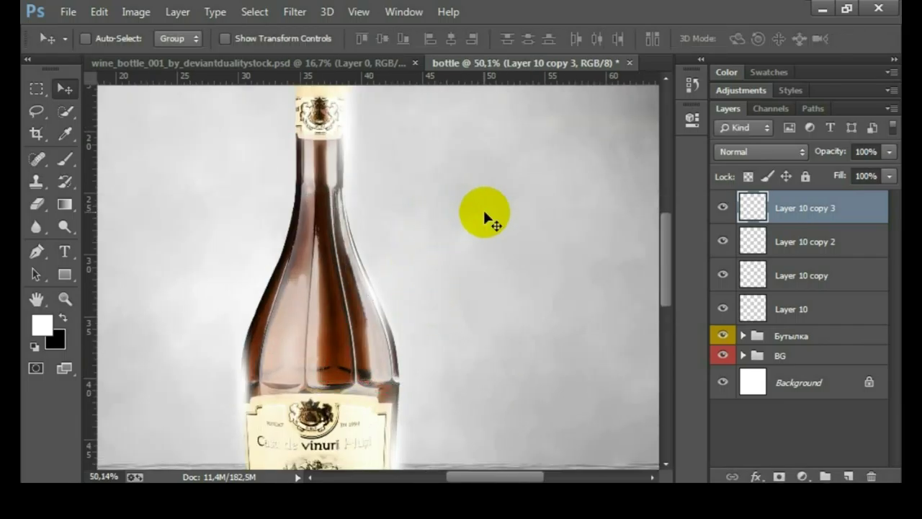
Step: Duplicate the streak again and rotate it onto the bottle neck
{"action": "key", "text": "ctrl+j"}
{"action": "mouse_move", "coordinate": [391, 278]}
{"action": "left_mouse_down"}
{"action": "mouse_move", "coordinate": [407, 229]}
{"action": "mouse_move", "coordinate": [353, 225]}
{"action": "mouse_move", "coordinate": [358, 244]}
{"action": "left_mouse_up"}
{"action": "key", "text": "ctrl+t"}
{"action": "left_click_drag", "start_coordinate": [247, 257], "coordinate": [314, 206]}
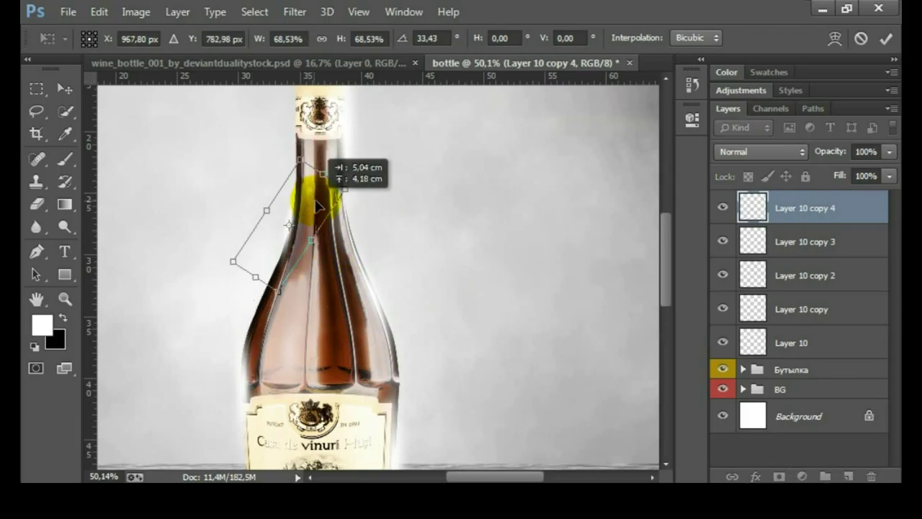
{"action": "key", "text": "Return"}
Step: Add another streak copy on the neck, tilted and enlarged slightly down-right
{"action": "scroll", "coordinate": [442, 253], "scroll_direction": "down", "scroll_amount": 2}
{"action": "scroll", "coordinate": [443, 305], "scroll_direction": "down", "scroll_amount": 2}
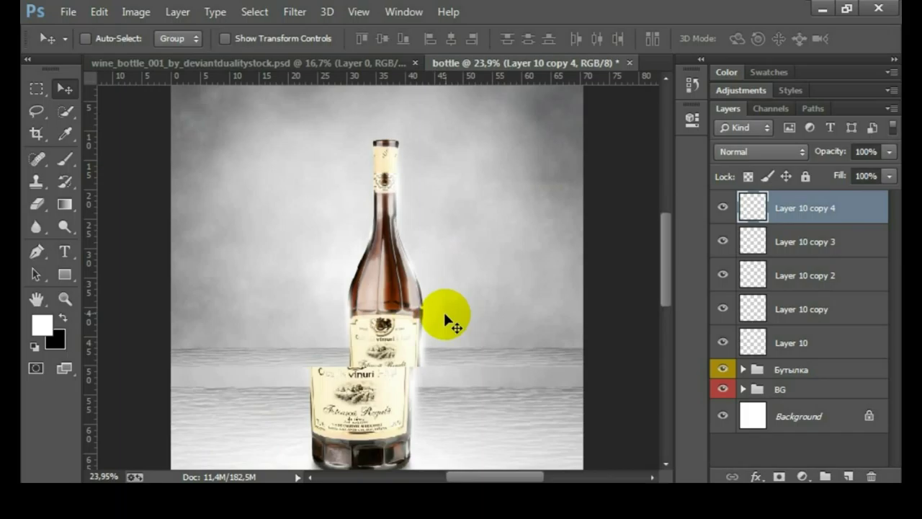
{"action": "scroll", "coordinate": [443, 311], "scroll_direction": "down", "scroll_amount": 1}
{"action": "left_click_drag", "start_coordinate": [427, 301], "coordinate": [372, 181]}
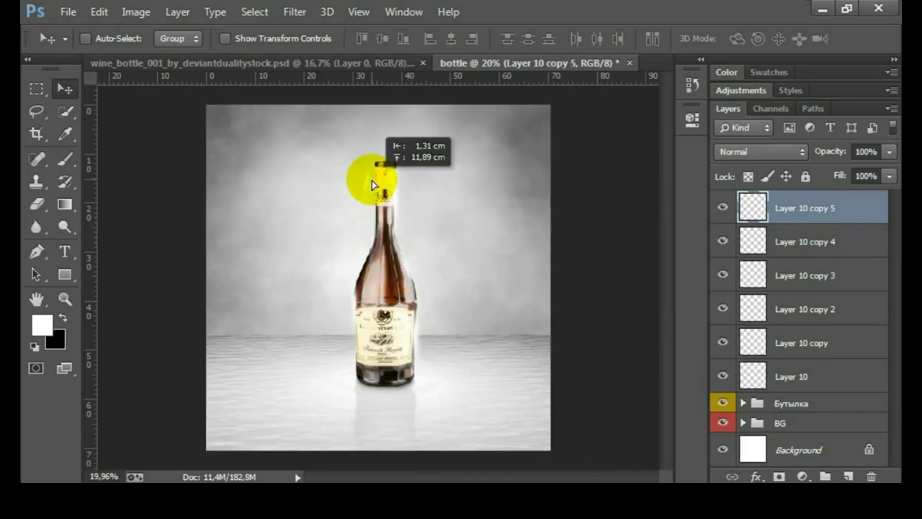
{"action": "scroll", "coordinate": [381, 181], "scroll_direction": "up", "scroll_amount": 3}
{"action": "scroll", "coordinate": [387, 167], "scroll_direction": "up", "scroll_amount": 2}
{"action": "scroll", "coordinate": [387, 167], "scroll_direction": "up", "scroll_amount": 2}
{"action": "scroll", "coordinate": [346, 243], "scroll_direction": "down", "scroll_amount": 2}
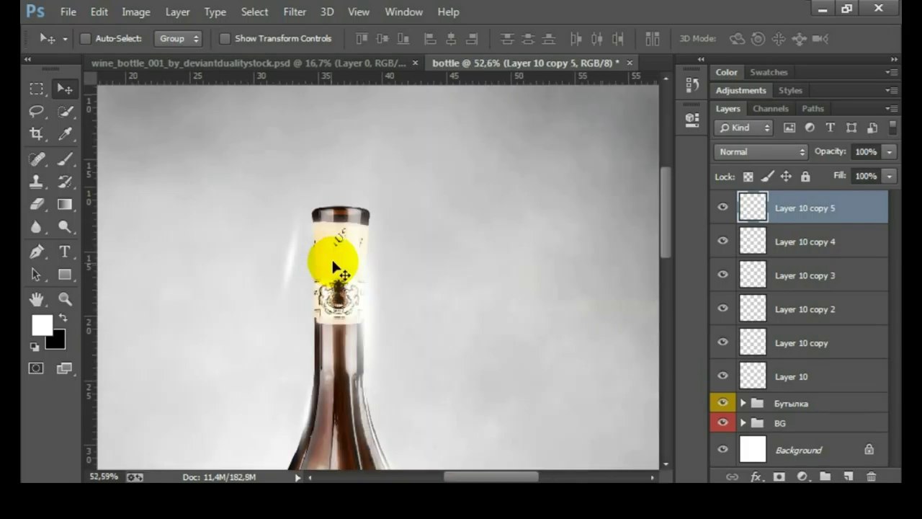
{"action": "key", "text": "ctrl+t"}
{"action": "left_click_drag", "start_coordinate": [417, 249], "coordinate": [411, 234]}
{"action": "mouse_move", "coordinate": [282, 343]}
{"action": "left_mouse_down"}
{"action": "mouse_move", "coordinate": [308, 308]}
{"action": "mouse_move", "coordinate": [332, 309]}
{"action": "mouse_move", "coordinate": [328, 302]}
{"action": "left_mouse_up"}
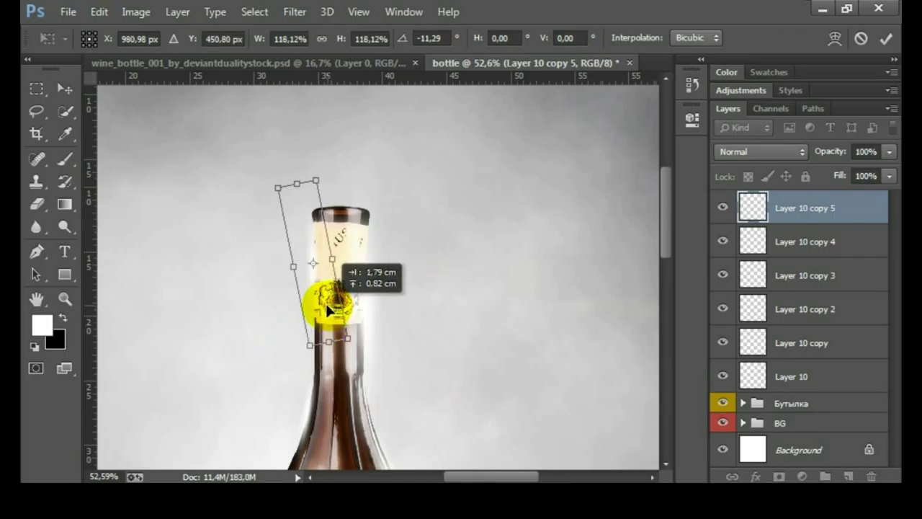
{"action": "key", "text": "Return"}
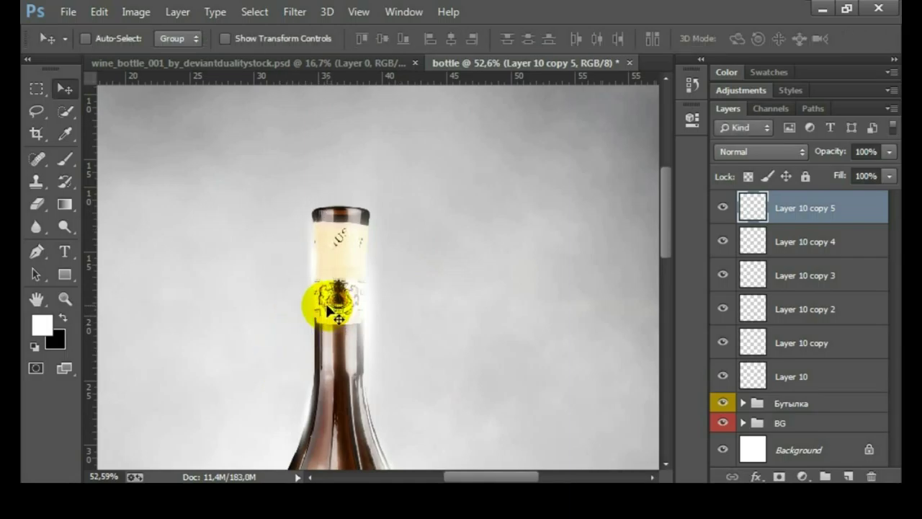
{"action": "key", "text": "ctrl+0"}
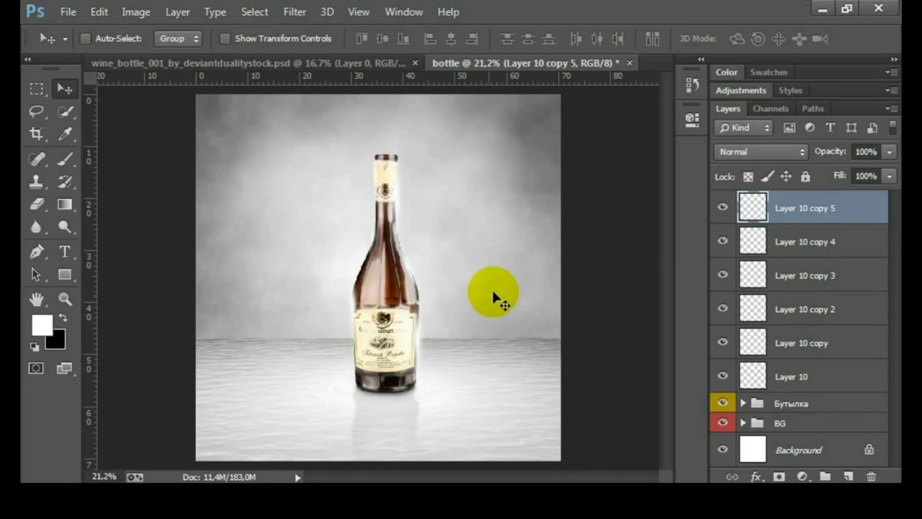
Step: Group the streak layers as Блики and colour-code the group green
{"action": "left_click", "coordinate": [792, 376], "text": "shift"}
{"action": "key", "text": "ctrl+g"}
{"action": "left_click", "coordinate": [788, 205]}
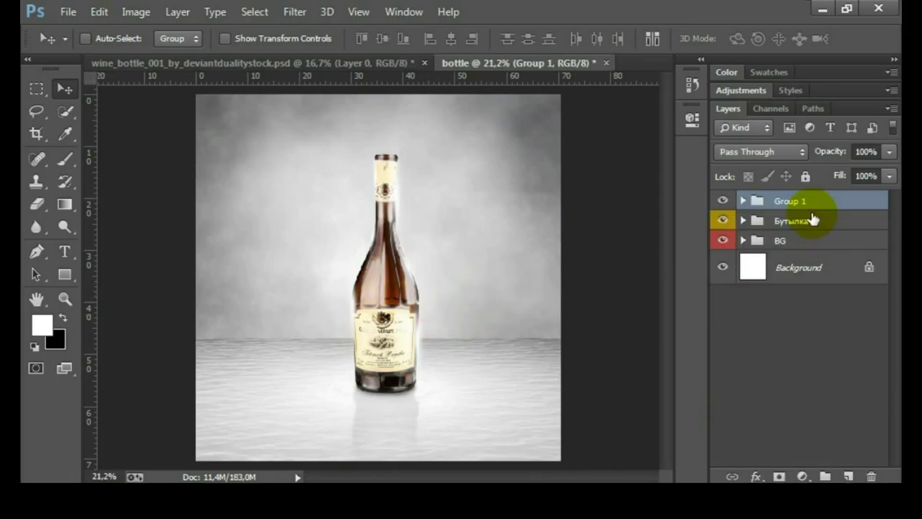
{"action": "type", "text": "ики"}
{"action": "key", "text": "Return"}
{"action": "right_click", "coordinate": [792, 202]}
{"action": "left_click", "coordinate": [648, 443]}
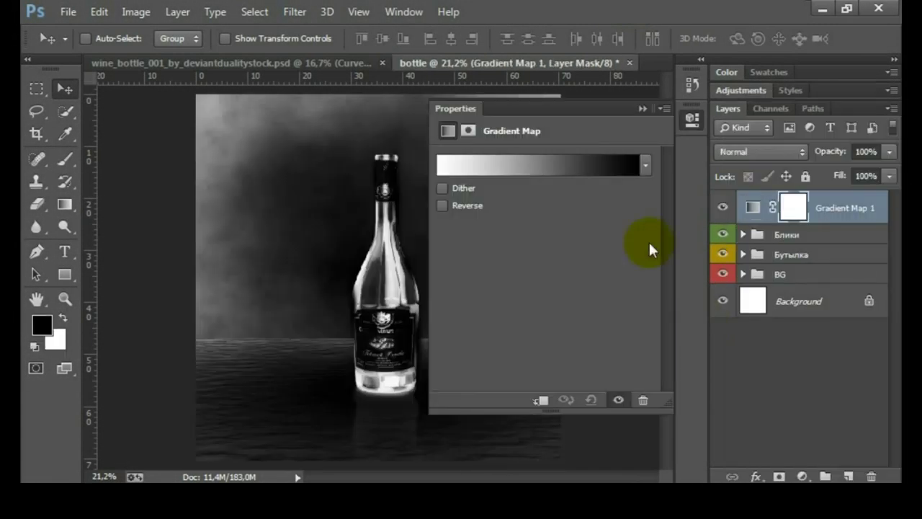
Step: Add a Violet, Orange gradient map in Soft Light blend mode at 54% opacity
{"action": "left_click", "coordinate": [563, 165]}
{"action": "left_click", "coordinate": [408, 81]}
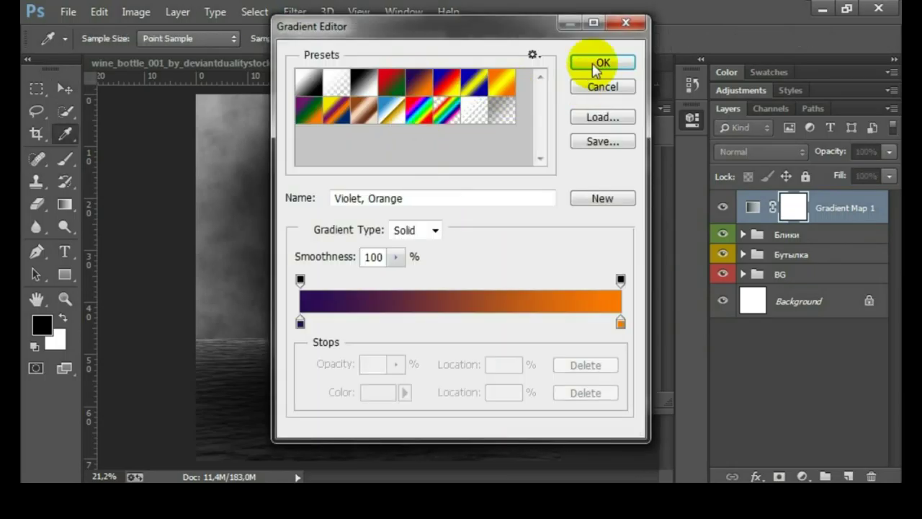
{"action": "left_click", "coordinate": [597, 66]}
{"action": "left_click", "coordinate": [641, 108]}
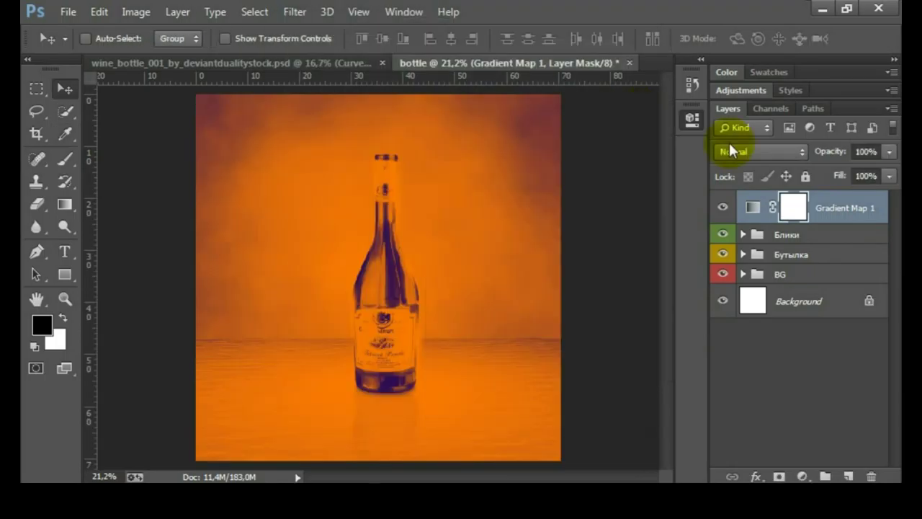
{"action": "left_click", "coordinate": [757, 151]}
{"action": "left_click", "coordinate": [739, 230]}
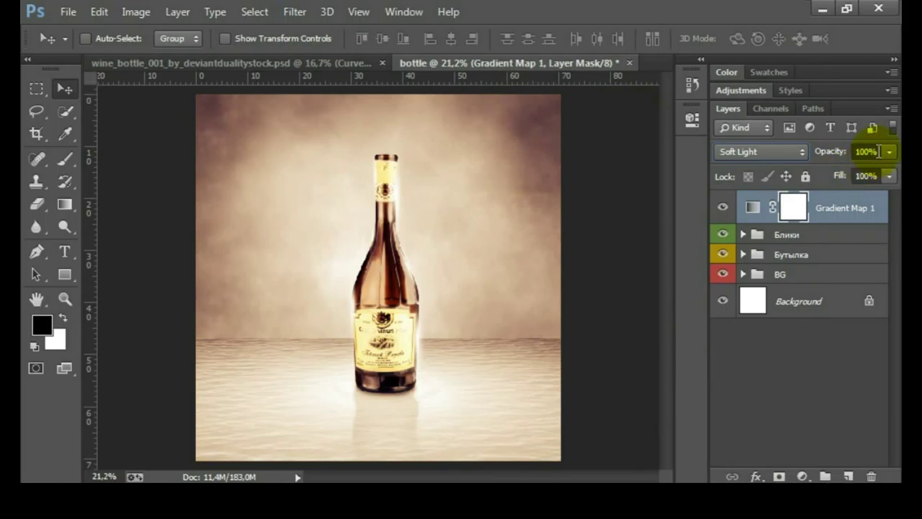
{"action": "left_click", "coordinate": [832, 151]}
{"action": "type", "text": "54"}
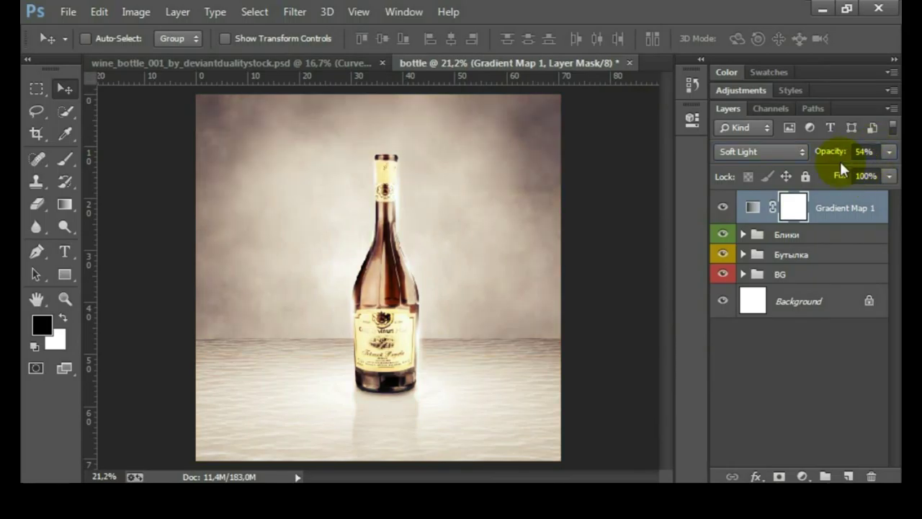
{"action": "left_click", "coordinate": [806, 475]}
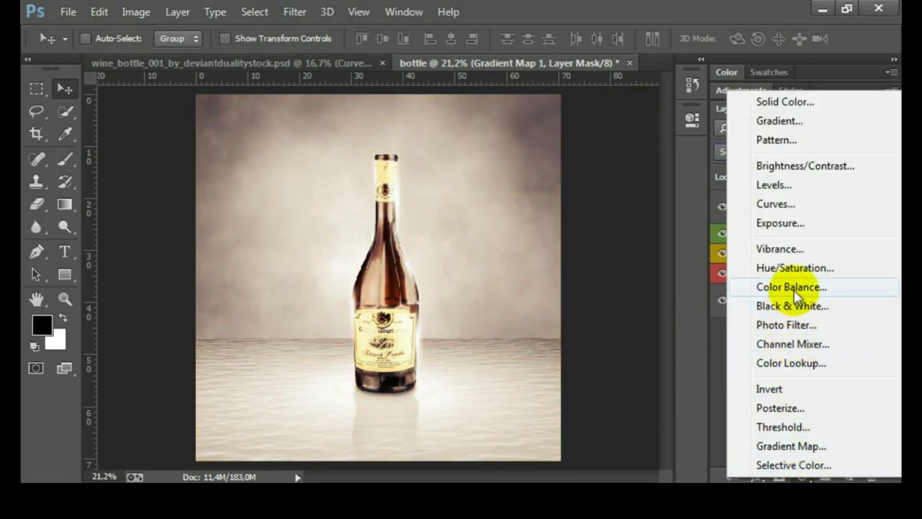
Step: Add a Color Balance layer with shadows set to Red 5 and Green -9
{"action": "left_click", "coordinate": [791, 286]}
{"action": "left_click", "coordinate": [584, 163]}
{"action": "left_click", "coordinate": [561, 177]}
{"action": "left_click", "coordinate": [637, 195]}
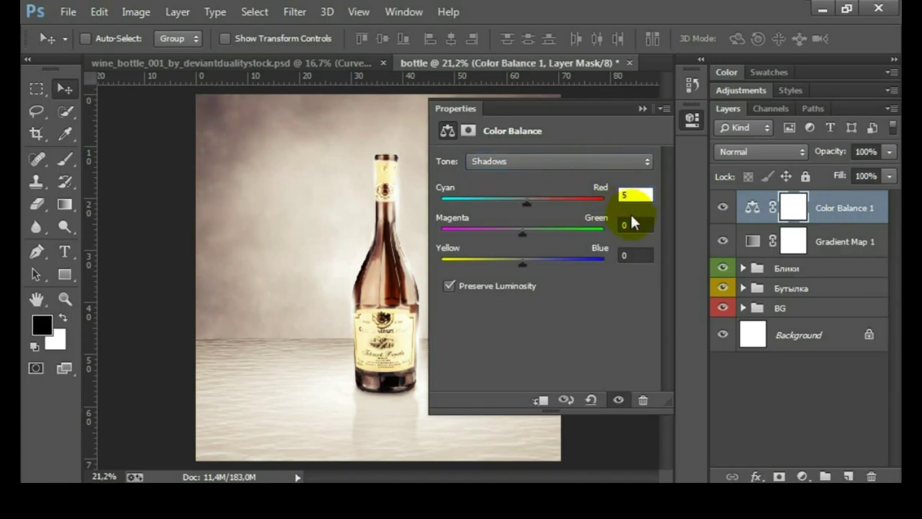
{"action": "left_click", "coordinate": [634, 224]}
{"action": "type", "text": "-9"}
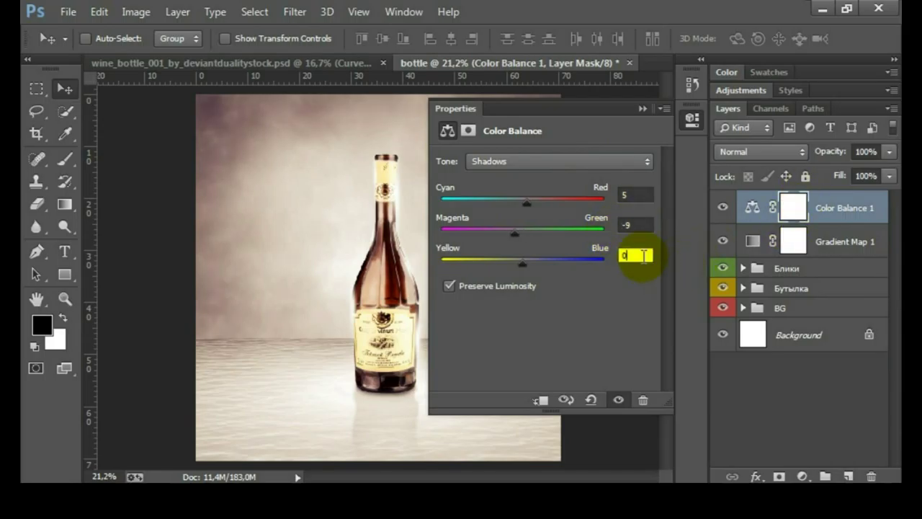
Step: Set the midtones to Red +7 and adjust their yellow-blue value
{"action": "left_click", "coordinate": [590, 162]}
{"action": "left_click", "coordinate": [552, 193]}
{"action": "left_click", "coordinate": [623, 194]}
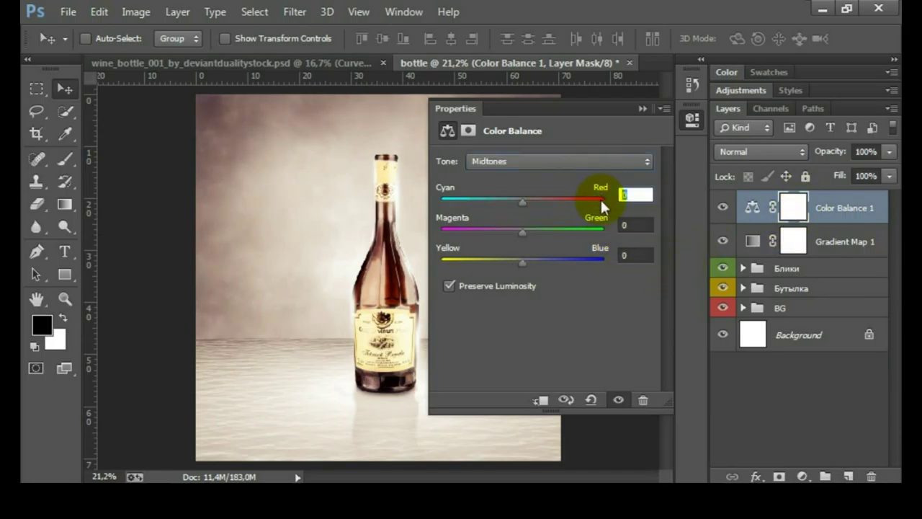
{"action": "left_click", "coordinate": [619, 257]}
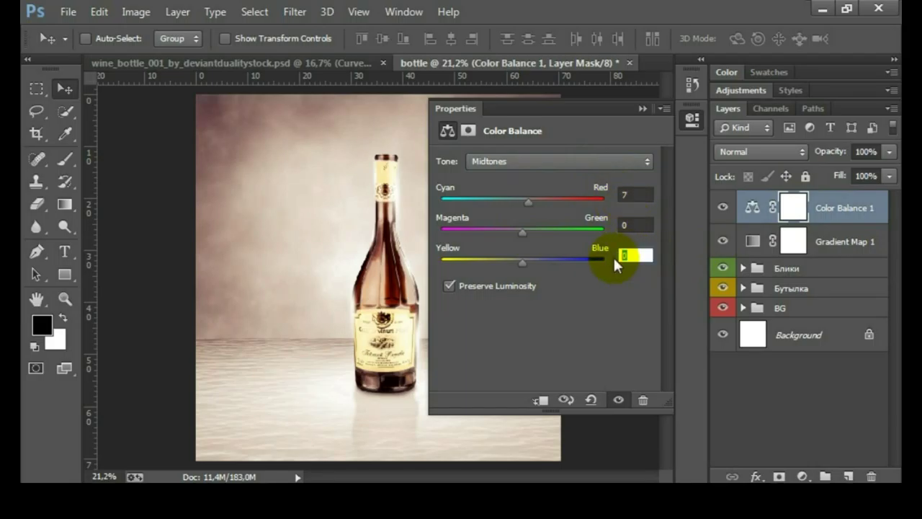
{"action": "type", "text": "4"}
Step: Set the highlights to Red +5, then toggle the color balance to compare
{"action": "left_click", "coordinate": [605, 161]}
{"action": "left_click", "coordinate": [562, 207]}
{"action": "type", "text": "5"}
{"action": "left_click", "coordinate": [618, 258]}
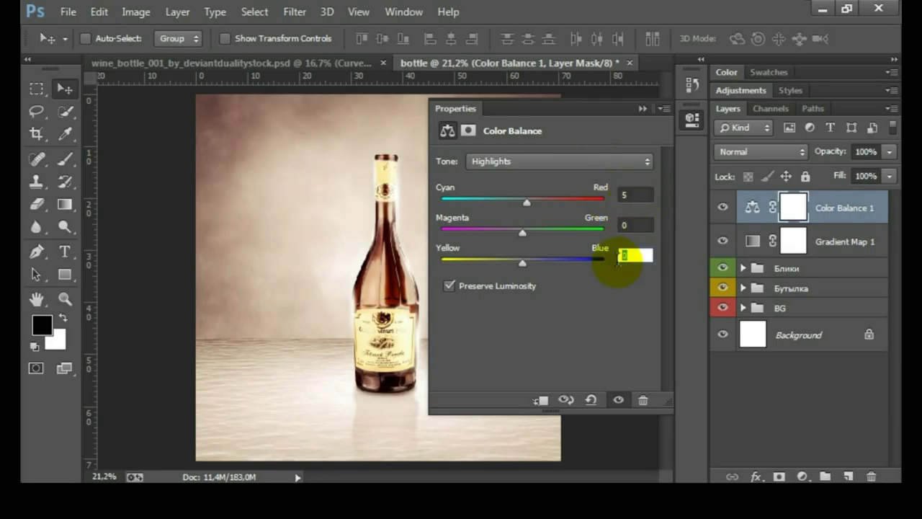
{"action": "left_click", "coordinate": [642, 109]}
{"action": "left_click", "coordinate": [722, 209]}
{"action": "left_click", "coordinate": [802, 476]}
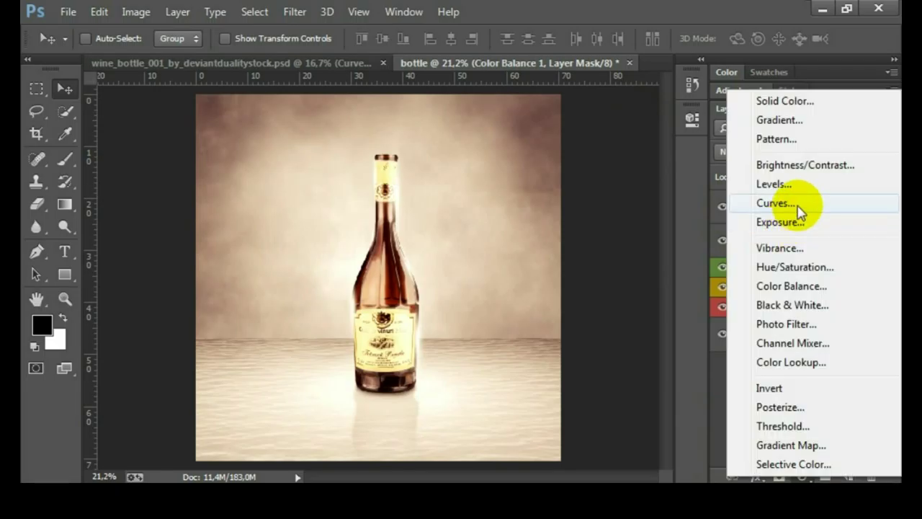
Step: Add a Curves layer shifting the Red, Green and Blue channel endpoints toward a pinker tint
{"action": "left_click", "coordinate": [776, 203]}
{"action": "left_click", "coordinate": [580, 184]}
{"action": "left_click", "coordinate": [530, 216]}
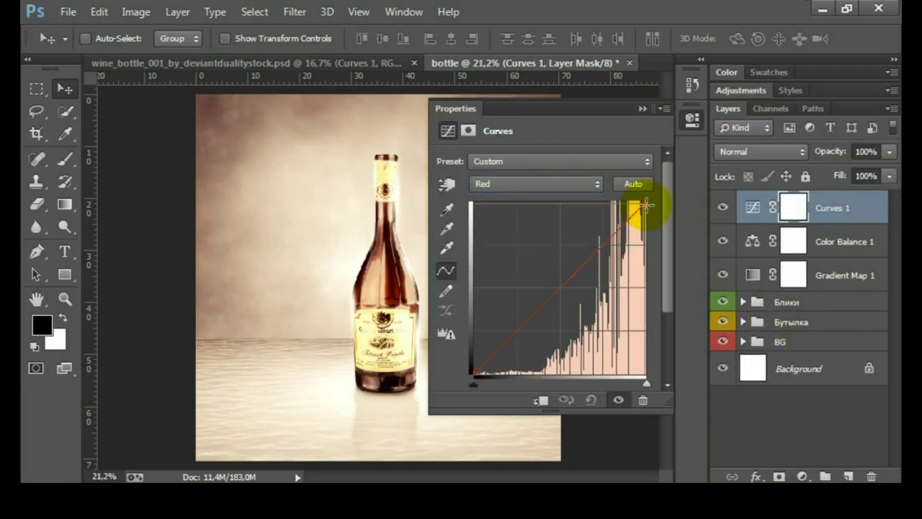
{"action": "left_click", "coordinate": [479, 371]}
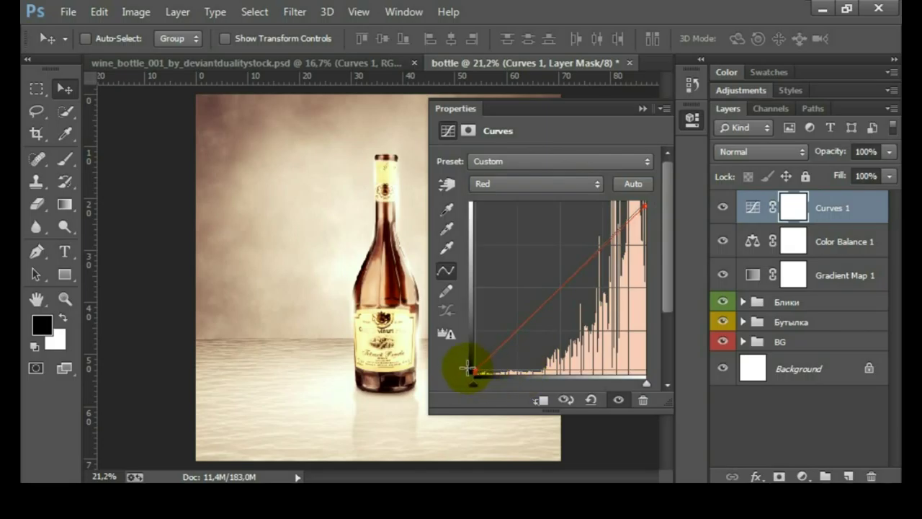
{"action": "left_click", "coordinate": [556, 185]}
{"action": "left_click", "coordinate": [525, 226]}
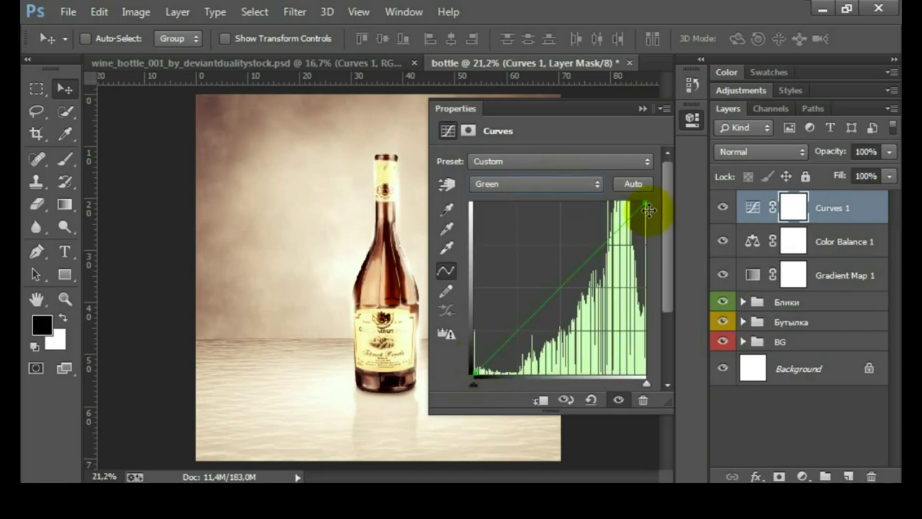
{"action": "left_click", "coordinate": [576, 186]}
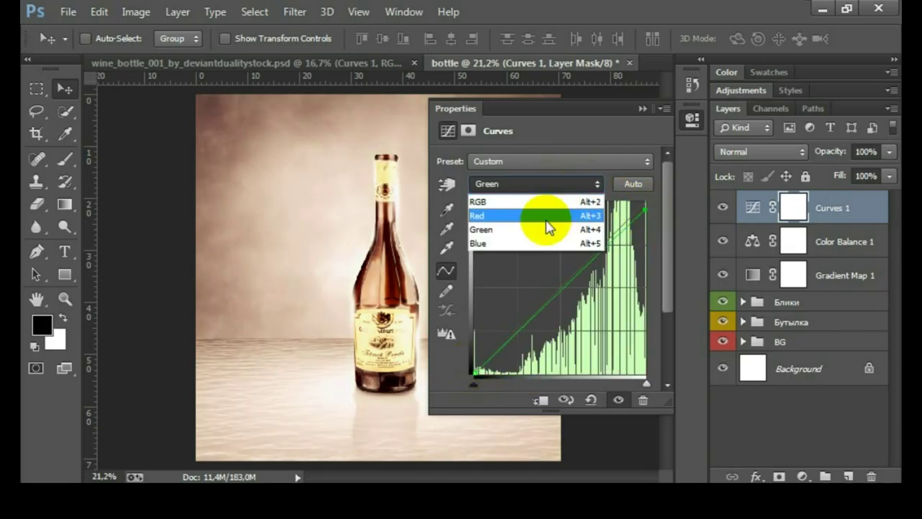
{"action": "left_click", "coordinate": [531, 241]}
{"action": "left_click", "coordinate": [475, 373]}
{"action": "left_click", "coordinate": [641, 108]}
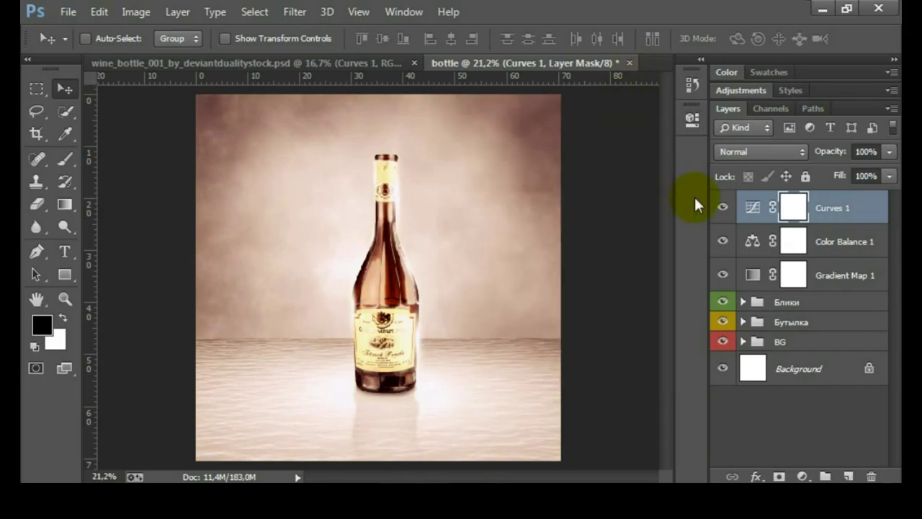
{"action": "left_click", "coordinate": [725, 208]}
Step: Add a Levels adjustment layer raising the Blue channel's output black to 31
{"action": "left_click", "coordinate": [804, 476]}
{"action": "left_click", "coordinate": [792, 184]}
{"action": "left_click", "coordinate": [535, 193]}
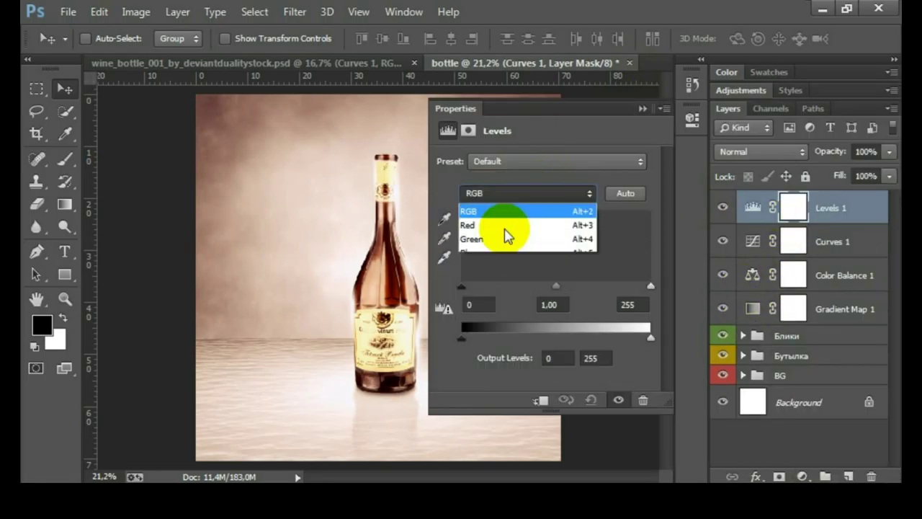
{"action": "left_click", "coordinate": [494, 253]}
{"action": "left_click_drag", "start_coordinate": [462, 337], "coordinate": [472, 339]}
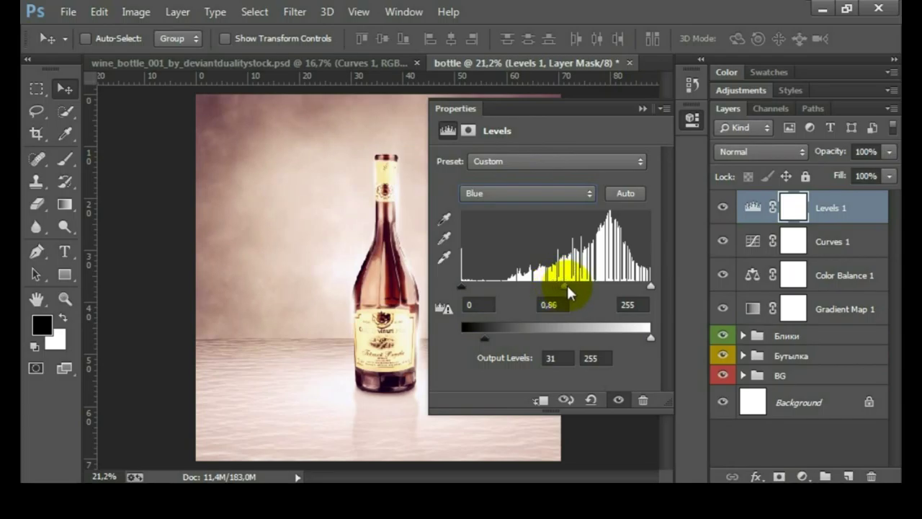
{"action": "left_click", "coordinate": [642, 108]}
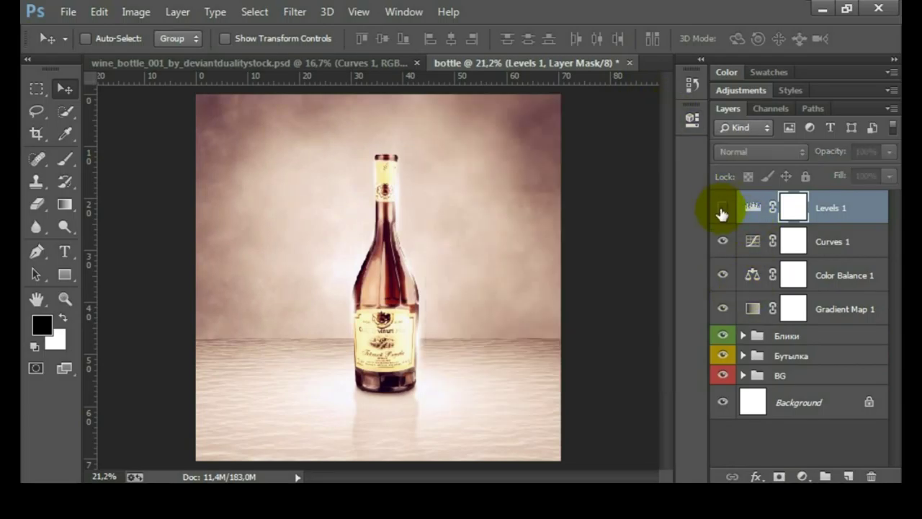
Step: Stamp all visible layers into a new merged Layer 11
{"action": "scroll", "coordinate": [436, 238], "scroll_direction": "down", "scroll_amount": 1}
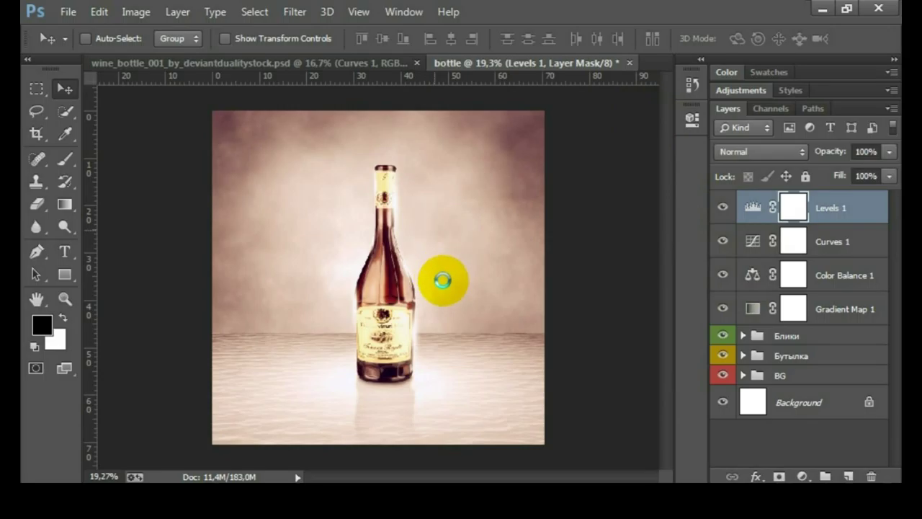
{"action": "key", "text": "ctrl+shift+alt+e"}
{"action": "key", "text": "x"}
{"action": "right_click", "coordinate": [841, 225]}
Step: Convert Layer 11 to a smart object and open it in the Camera Raw Filter
{"action": "left_click", "coordinate": [548, 189]}
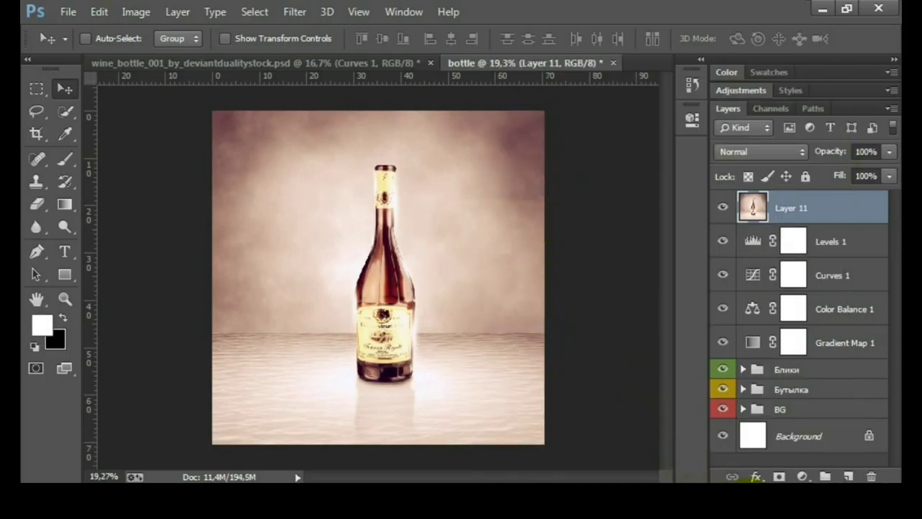
{"action": "left_click", "coordinate": [299, 11]}
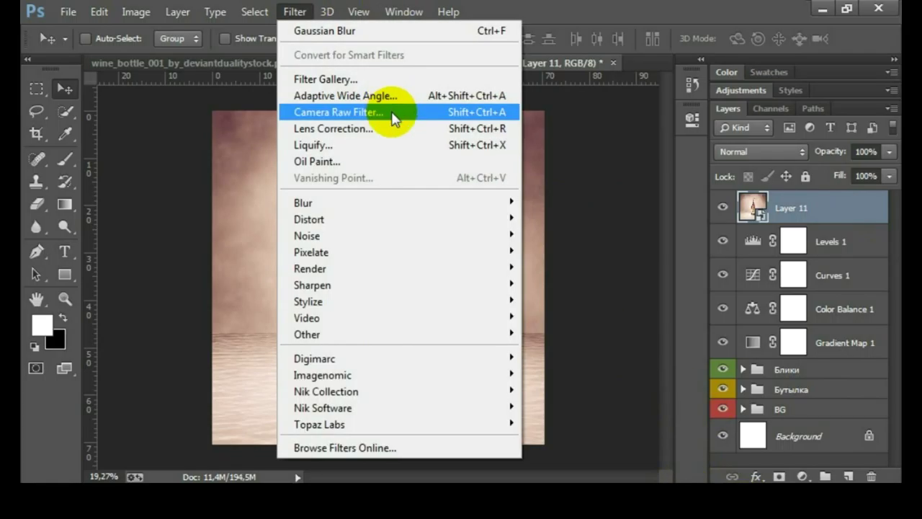
{"action": "left_click", "coordinate": [388, 113]}
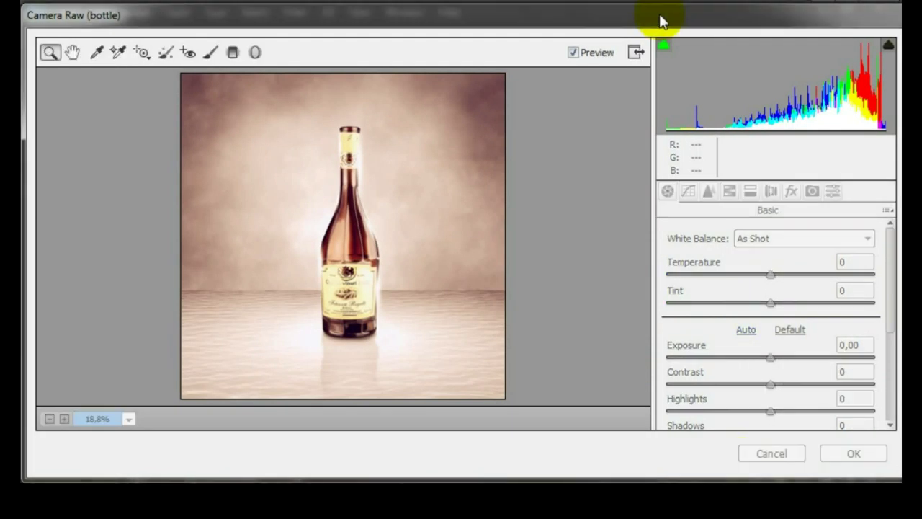
Step: Draw graduated filters across the floor and bottle neck, with exposure +0.20
{"action": "left_click", "coordinate": [232, 52]}
{"action": "left_click_drag", "start_coordinate": [332, 402], "coordinate": [344, 301]}
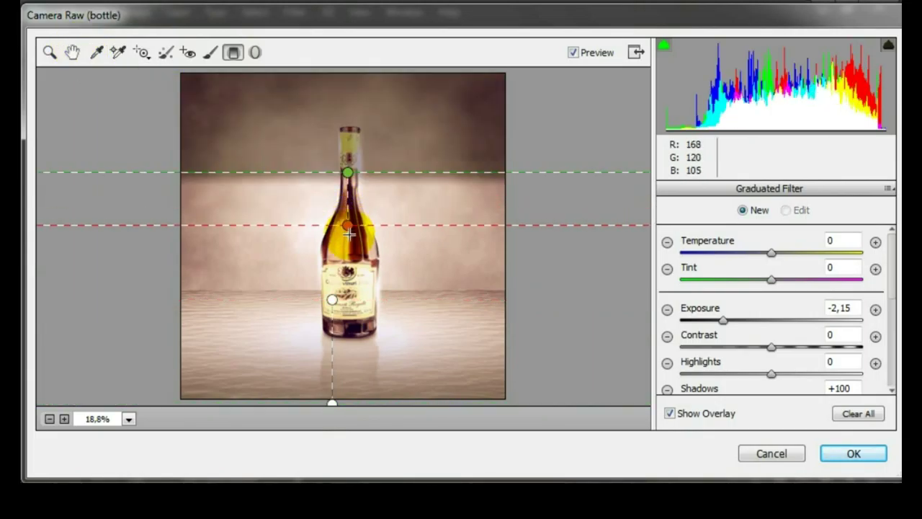
{"action": "left_click_drag", "start_coordinate": [347, 172], "coordinate": [347, 234]}
{"action": "left_click_drag", "start_coordinate": [723, 320], "coordinate": [775, 321]}
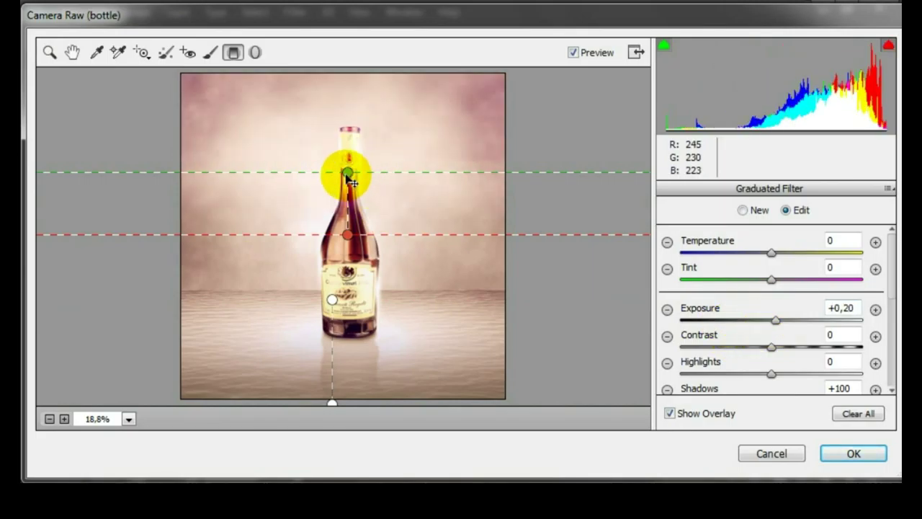
{"action": "left_click", "coordinate": [72, 52]}
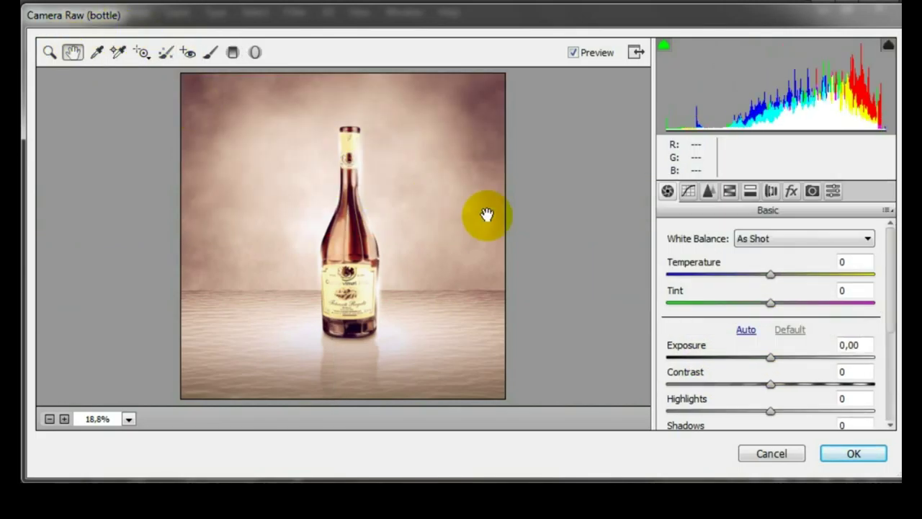
Step: Raise Contrast to +18, brighten Shadows, pull back Highlights and lift Whites to +26
{"action": "scroll", "coordinate": [787, 348], "scroll_direction": "down", "scroll_amount": 2}
{"action": "left_click_drag", "start_coordinate": [785, 348], "coordinate": [791, 349]}
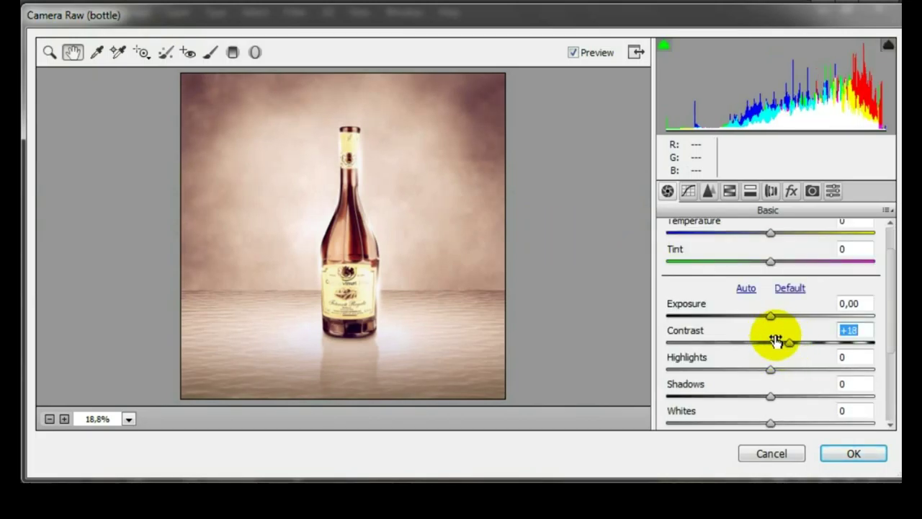
{"action": "scroll", "coordinate": [771, 344], "scroll_direction": "down", "scroll_amount": 2}
{"action": "left_click_drag", "start_coordinate": [768, 344], "coordinate": [822, 353]}
{"action": "left_click_drag", "start_coordinate": [768, 328], "coordinate": [710, 344]}
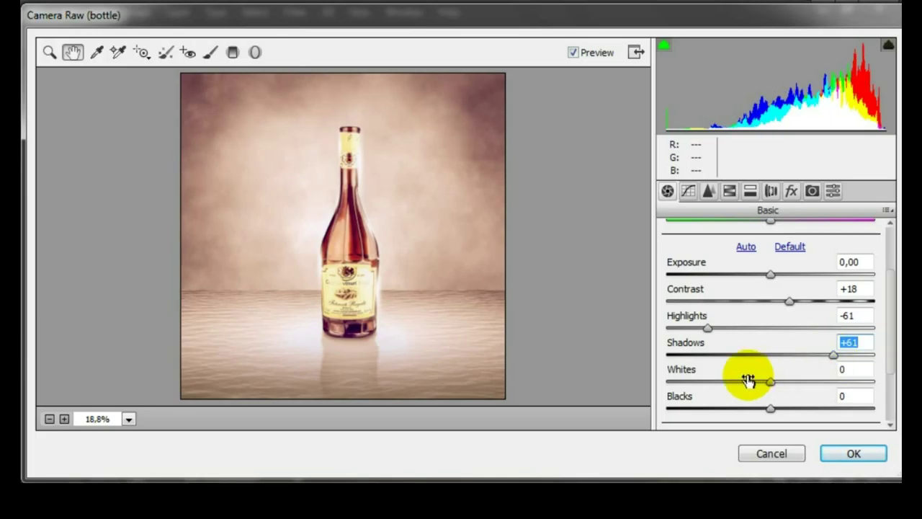
{"action": "left_click_drag", "start_coordinate": [770, 382], "coordinate": [801, 386]}
{"action": "left_click_drag", "start_coordinate": [708, 328], "coordinate": [737, 333]}
Step: Fine-tune to Highlights -28, Whites +33, Blacks -23, Shadows +10 and Clarity +17
{"action": "left_click_drag", "start_coordinate": [834, 355], "coordinate": [801, 358]}
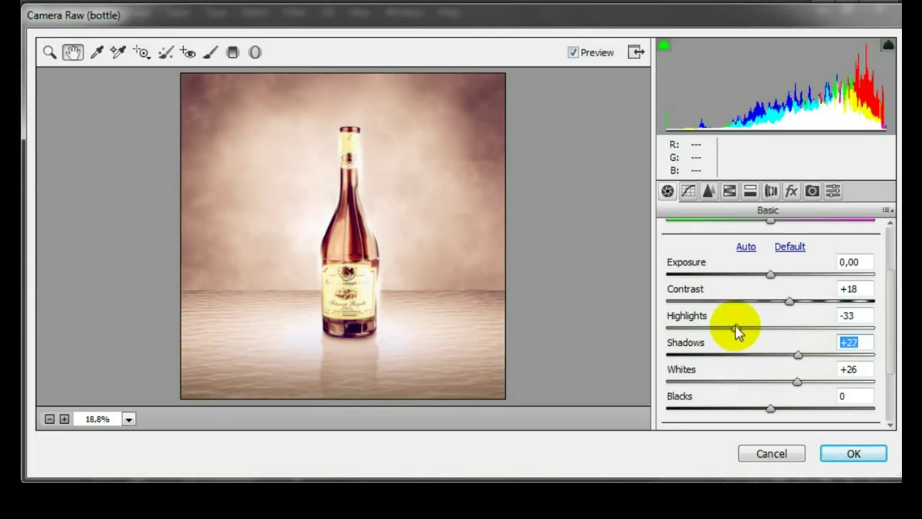
{"action": "left_click_drag", "start_coordinate": [800, 382], "coordinate": [748, 367]}
{"action": "scroll", "coordinate": [799, 380], "scroll_direction": "down", "scroll_amount": 1}
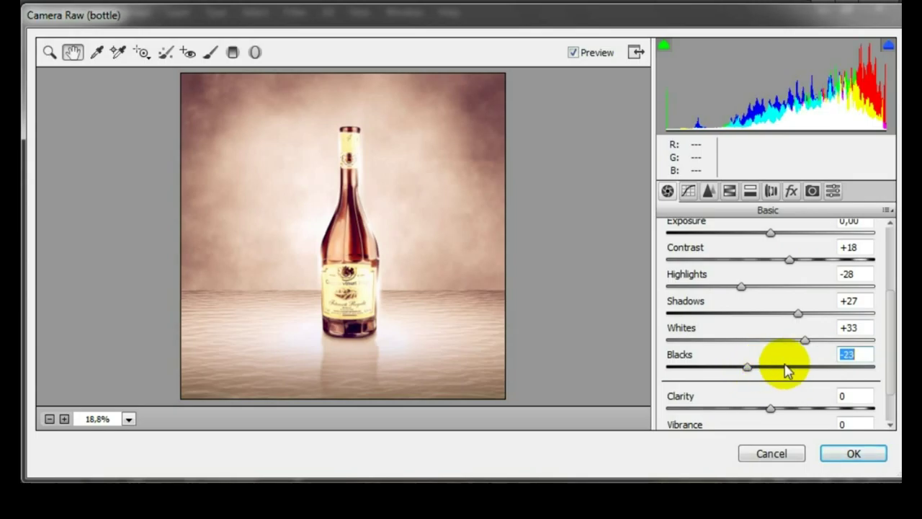
{"action": "left_click_drag", "start_coordinate": [798, 317], "coordinate": [770, 322]}
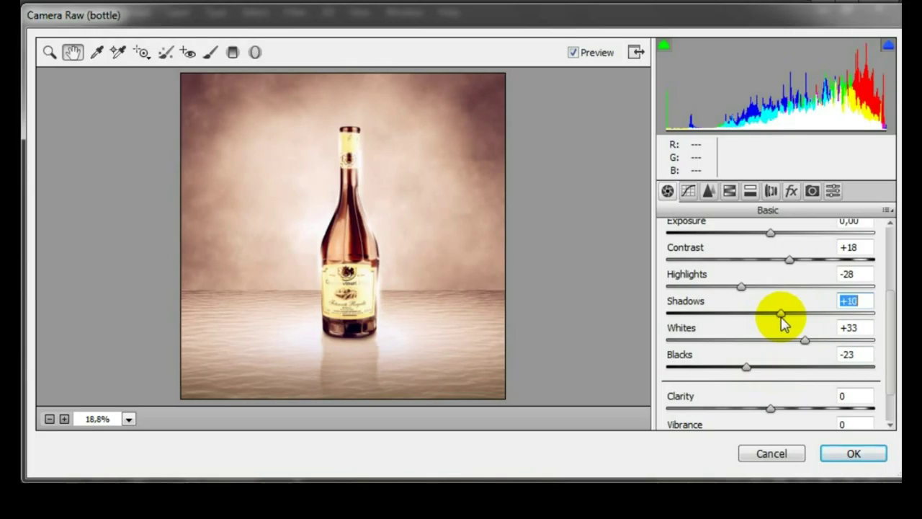
{"action": "left_click_drag", "start_coordinate": [770, 408], "coordinate": [785, 409]}
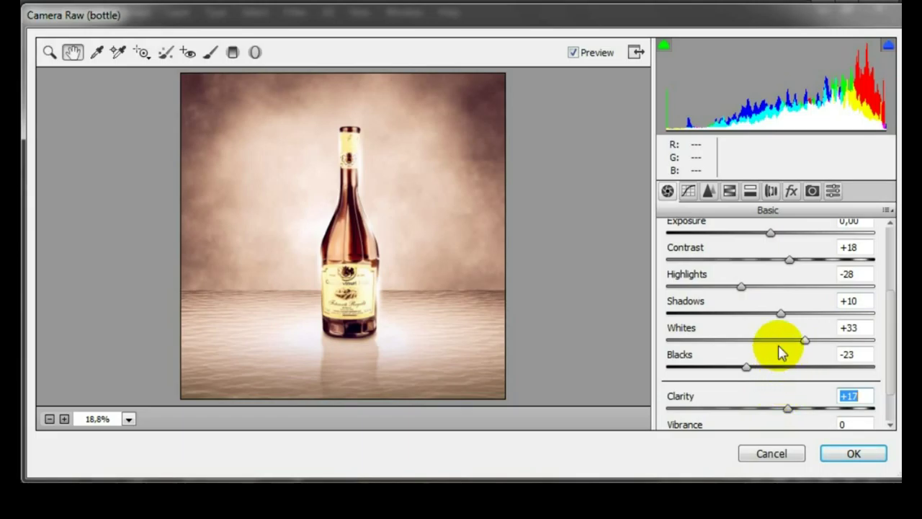
{"action": "left_click", "coordinate": [688, 190]}
Step: Anchor the tone curve's midpoint and lift its black point to output 10
{"action": "scroll", "coordinate": [772, 353], "scroll_direction": "down", "scroll_amount": 2}
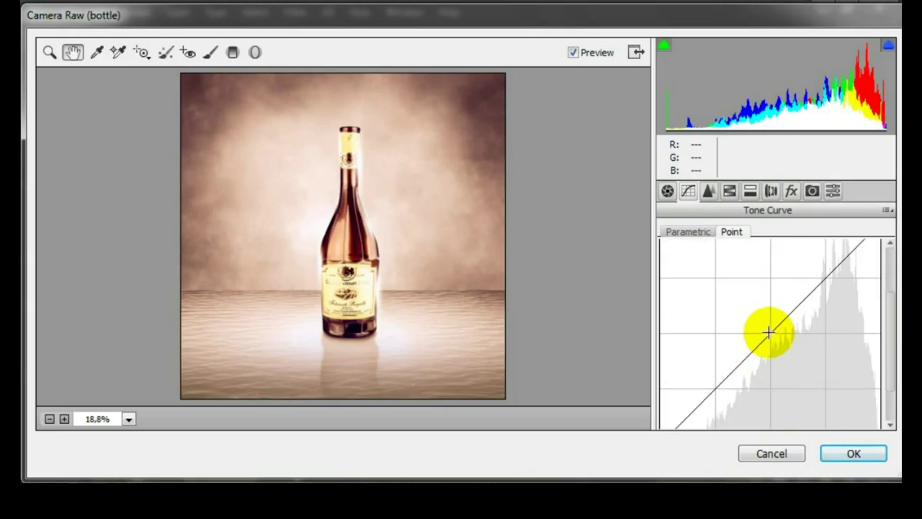
{"action": "left_click", "coordinate": [770, 332]}
{"action": "scroll", "coordinate": [690, 360], "scroll_direction": "down", "scroll_amount": 1}
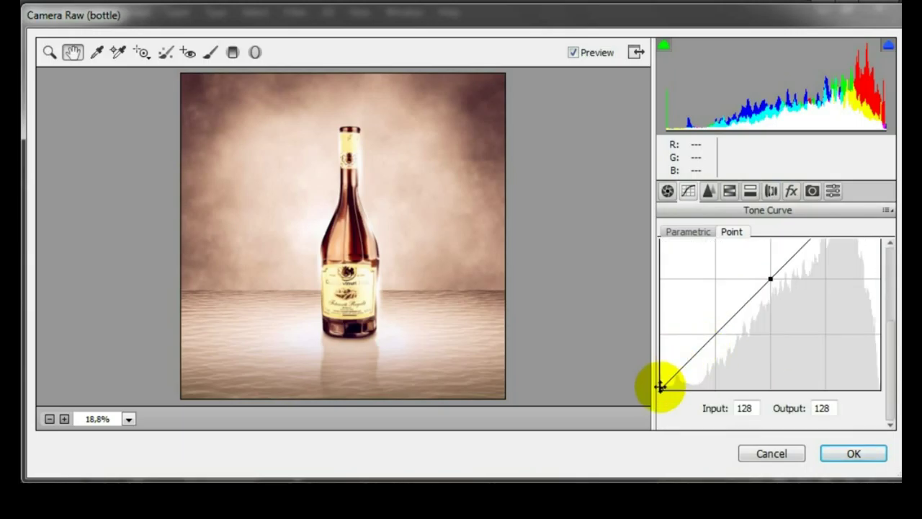
{"action": "left_click", "coordinate": [661, 387]}
{"action": "left_click_drag", "start_coordinate": [642, 383], "coordinate": [638, 376]}
Step: Add a post-crop vignette of -7 with Feather 100 and apply the Camera Raw filter
{"action": "left_click", "coordinate": [791, 190]}
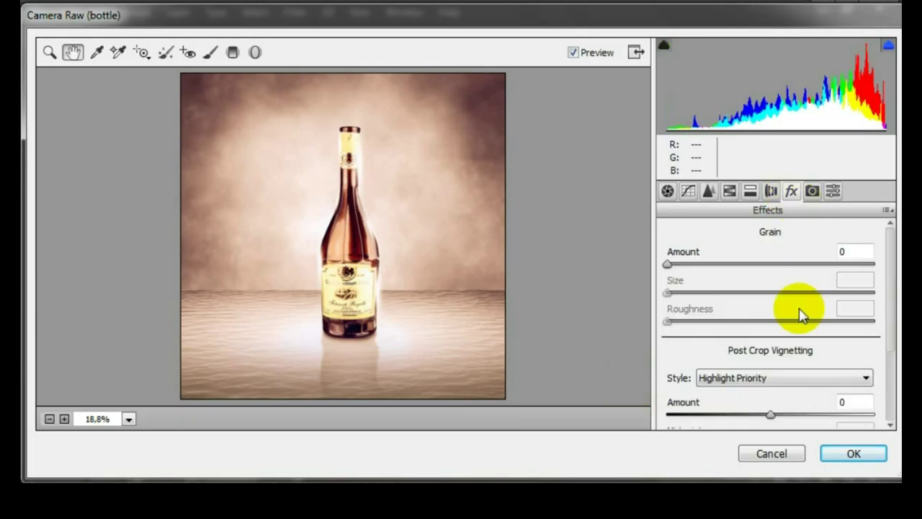
{"action": "scroll", "coordinate": [756, 388], "scroll_direction": "down", "scroll_amount": 3}
{"action": "left_click_drag", "start_coordinate": [768, 300], "coordinate": [753, 300]}
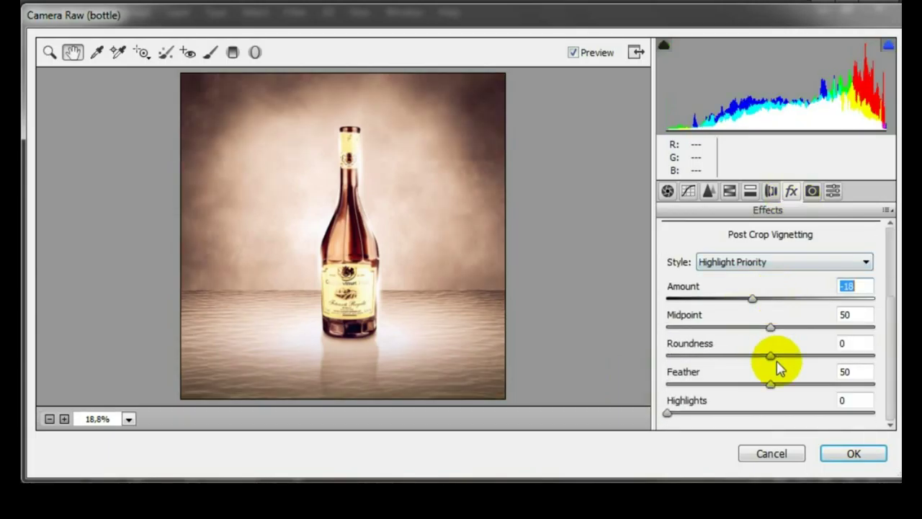
{"action": "type", "text": "100"}
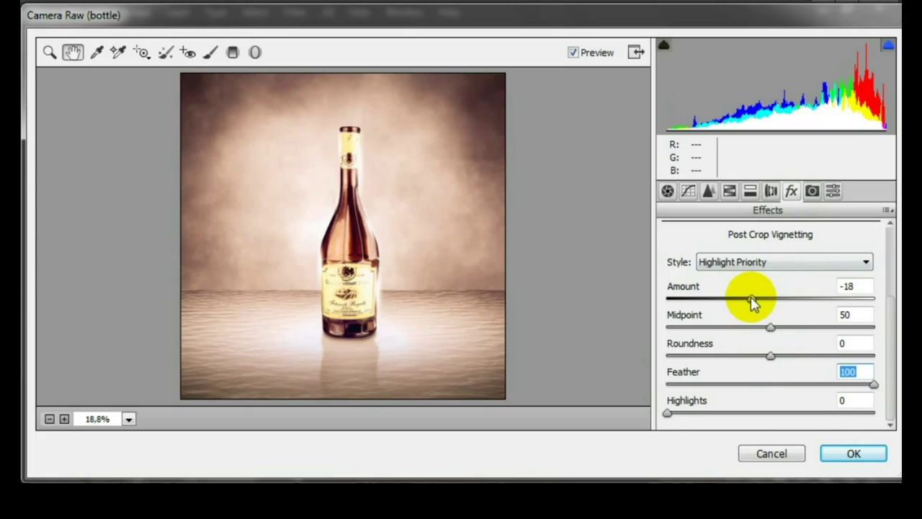
{"action": "left_click_drag", "start_coordinate": [754, 298], "coordinate": [763, 298]}
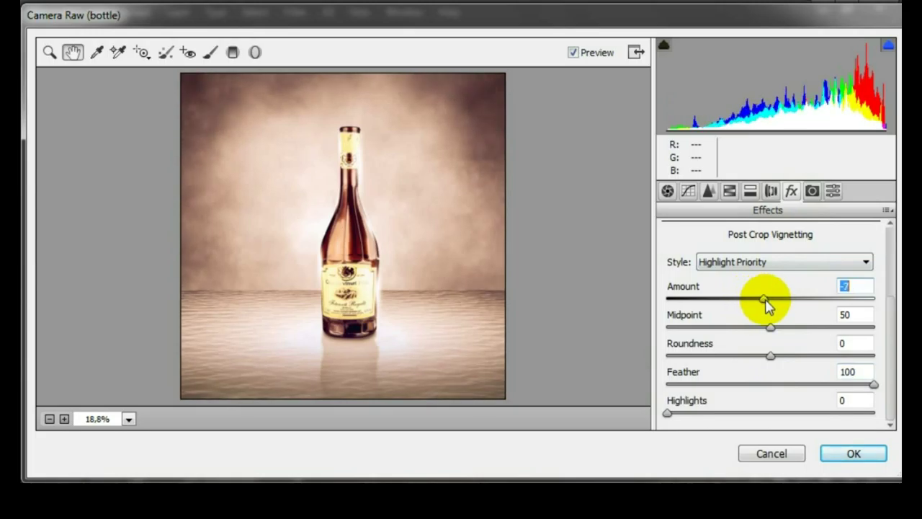
{"action": "left_click", "coordinate": [849, 451]}
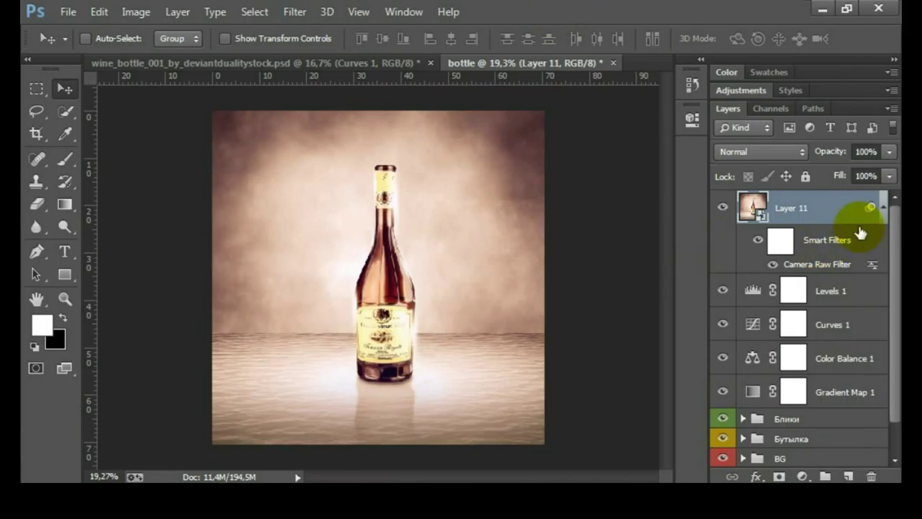
Step: Collapse Layer 11's filters, stamp visible layers into Layer 12, and convert it to a smart object
{"action": "left_click", "coordinate": [884, 209]}
{"action": "left_click", "coordinate": [722, 208]}
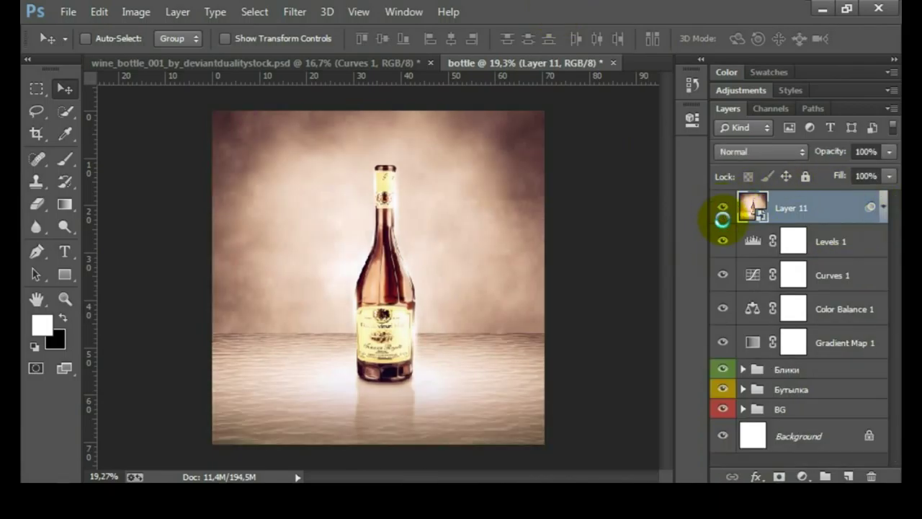
{"action": "key", "text": "ctrl+alt+shift+e"}
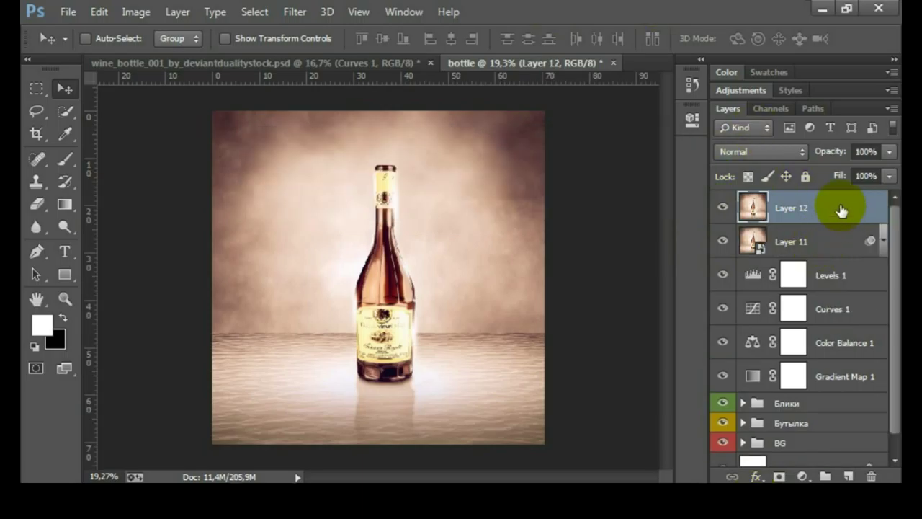
{"action": "right_click", "coordinate": [841, 218]}
{"action": "left_click", "coordinate": [569, 188]}
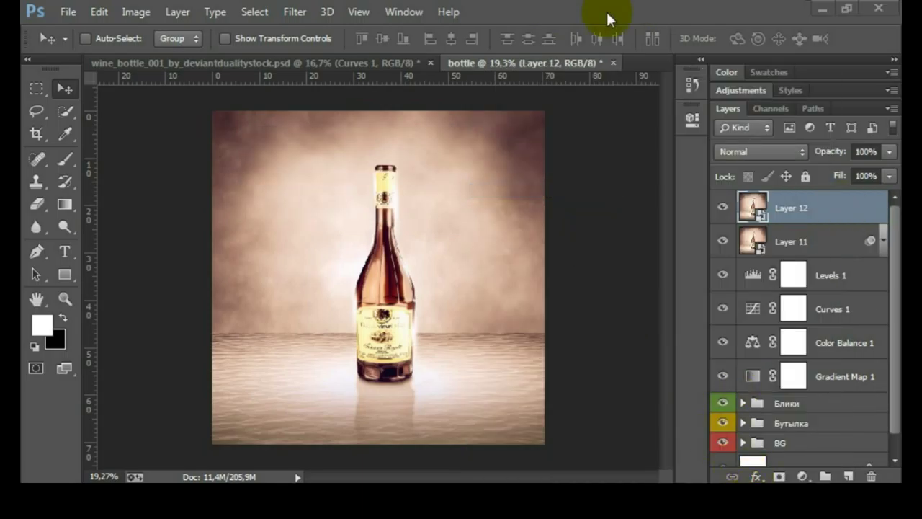
{"action": "left_click", "coordinate": [294, 12]}
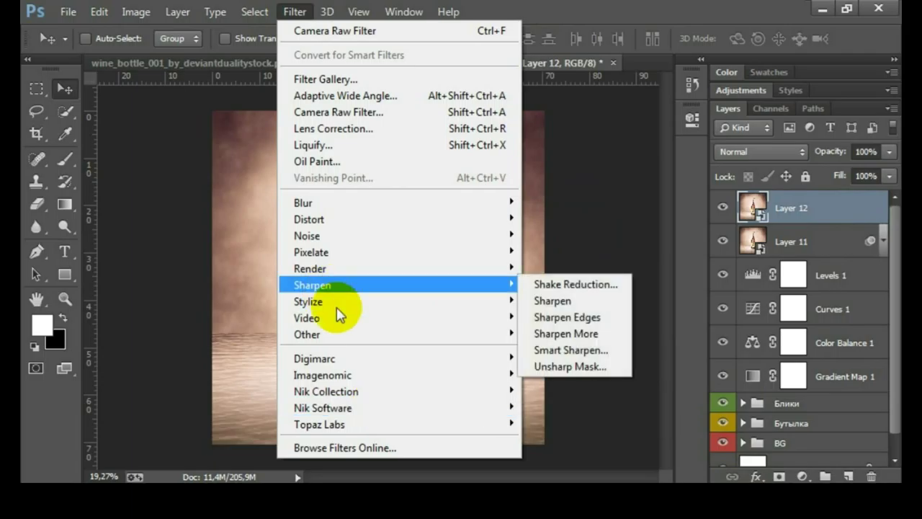
{"action": "mouse_move", "coordinate": [322, 408]}
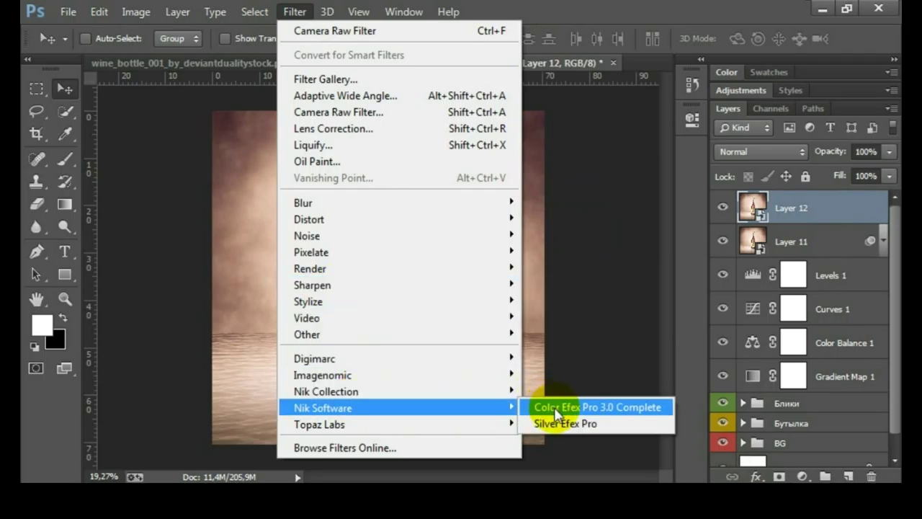
Step: Apply Color Efex Pro 3.0 Glamour Glow at 21% glow, then compare with and without it
{"action": "left_click", "coordinate": [554, 409]}
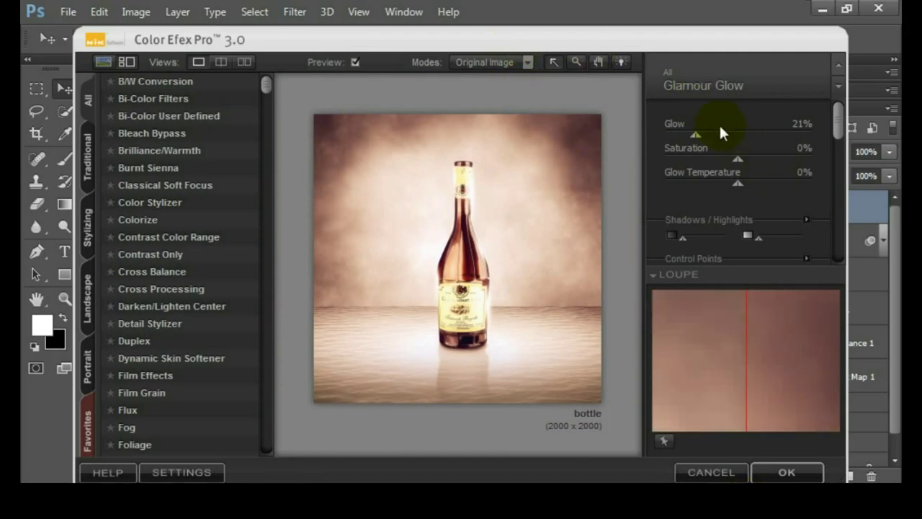
{"action": "left_click", "coordinate": [773, 470]}
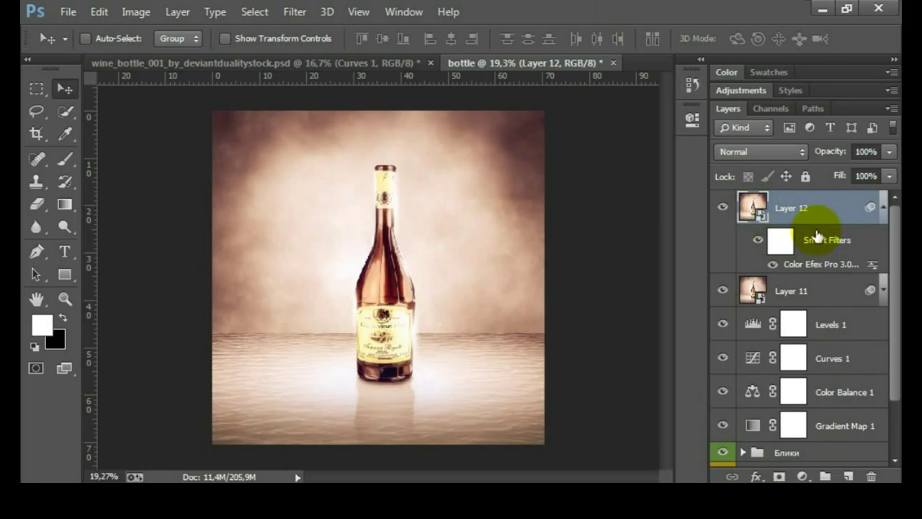
{"action": "left_click", "coordinate": [883, 206]}
{"action": "left_click", "coordinate": [723, 209]}
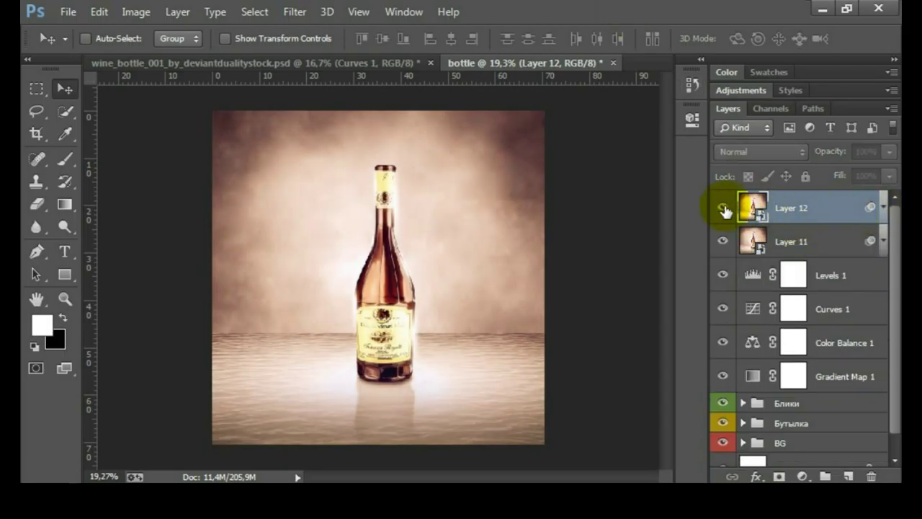